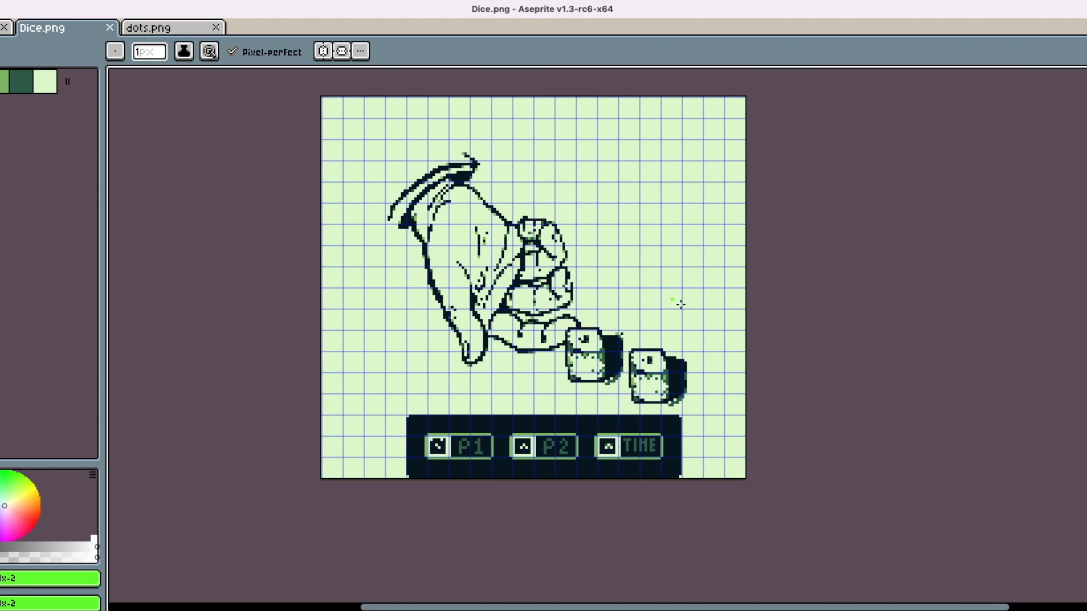
# - Review the grid settings of Dice.png and accept the grid with 8 px width and 8 px height
pyautogui.scroll(1, 727, 279)
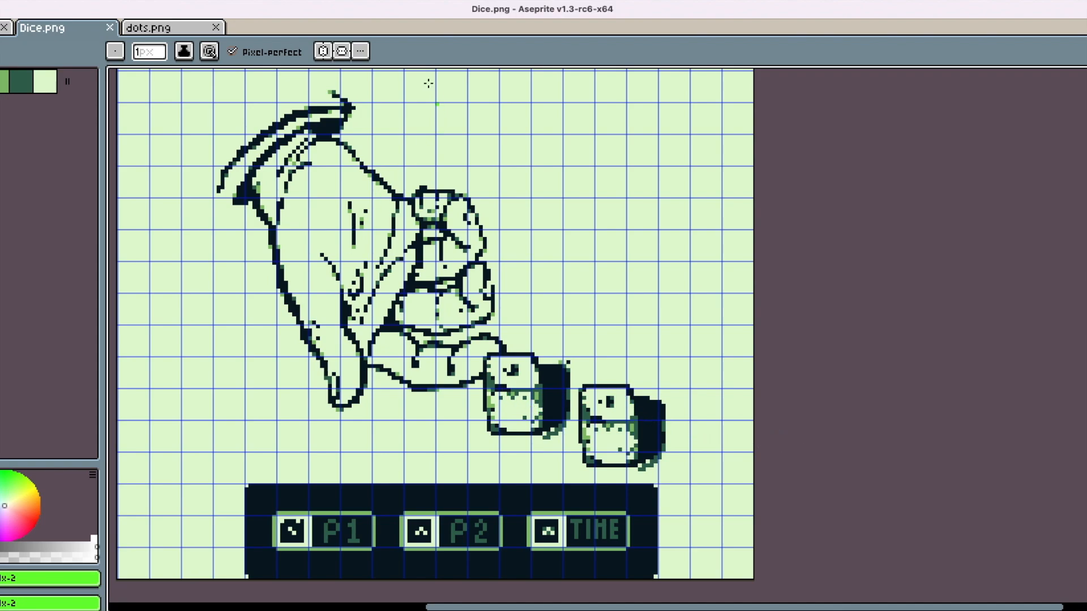
pyautogui.click(203, 2)
pyautogui.moveTo(227, 72)
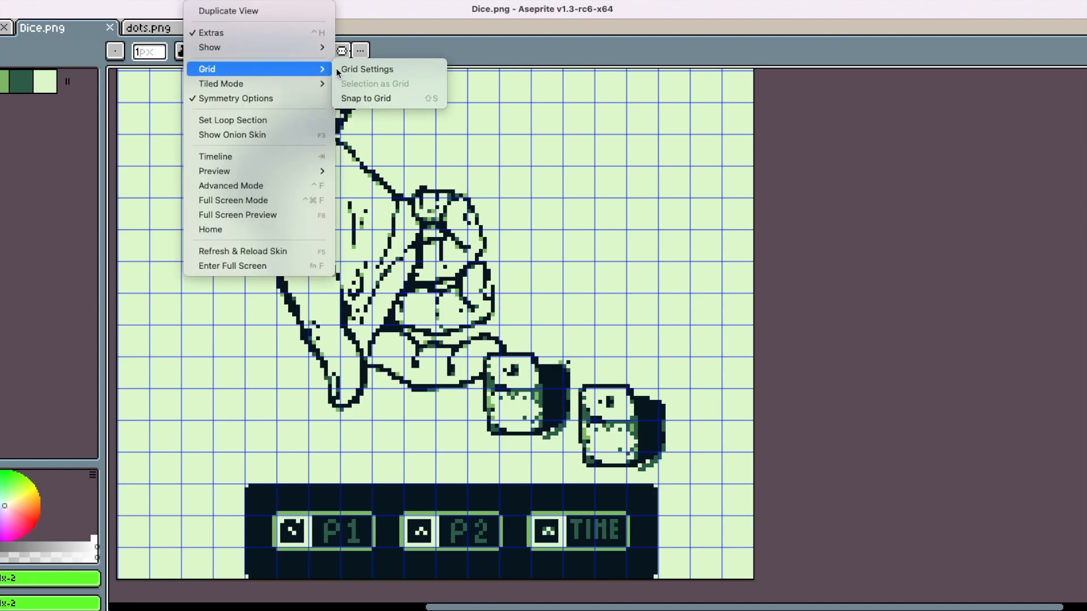
pyautogui.click(389, 69)
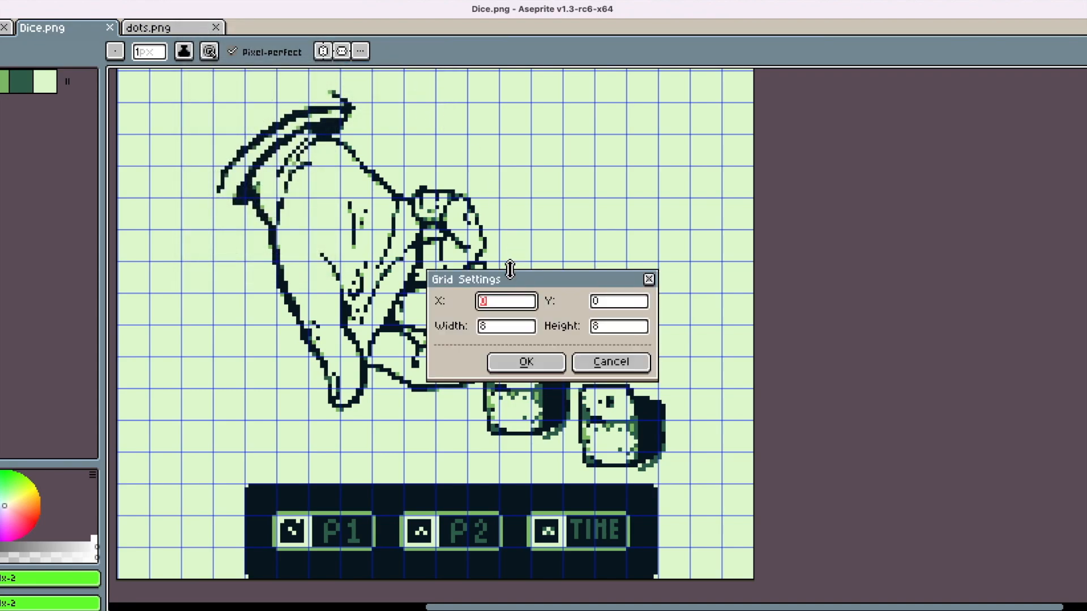
pyautogui.click(527, 361)
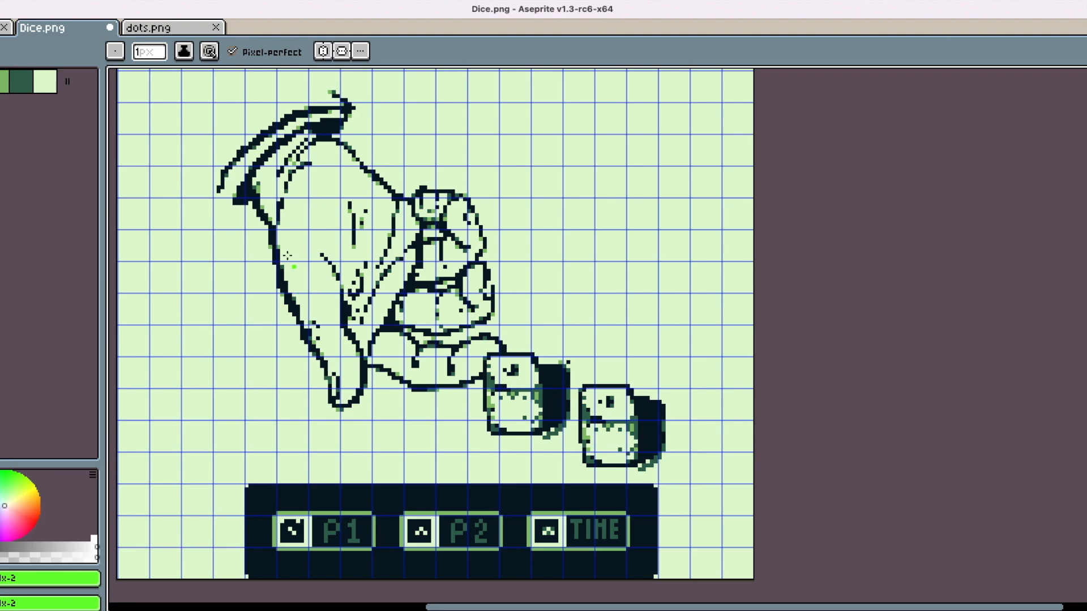
# - Open dots.png and take a closer look at the row of dice-dot tiles
pyautogui.click(164, 27)
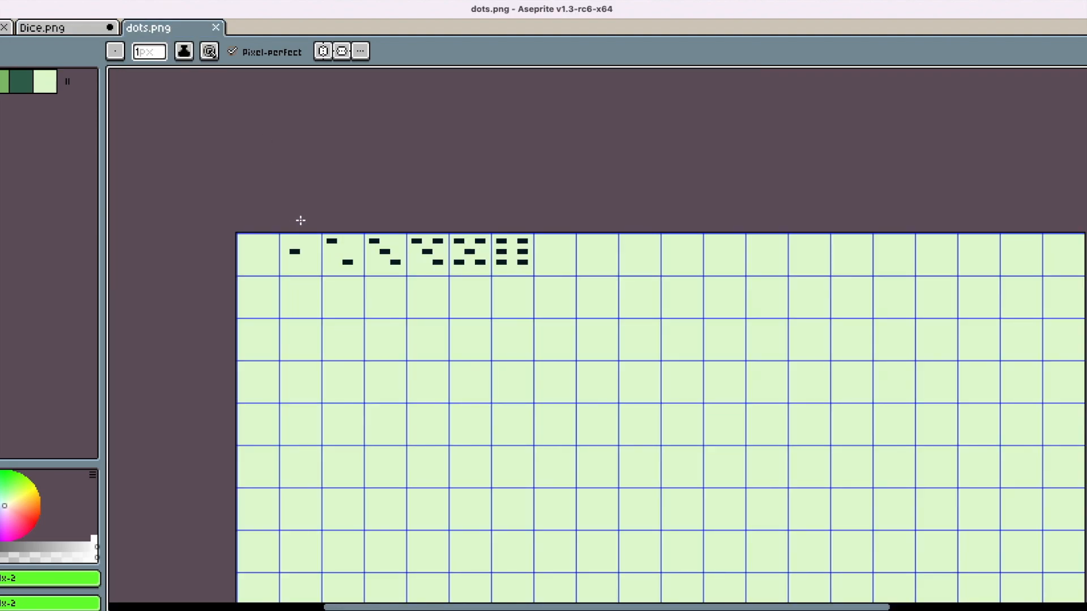
pyautogui.scroll(1, 351, 222)
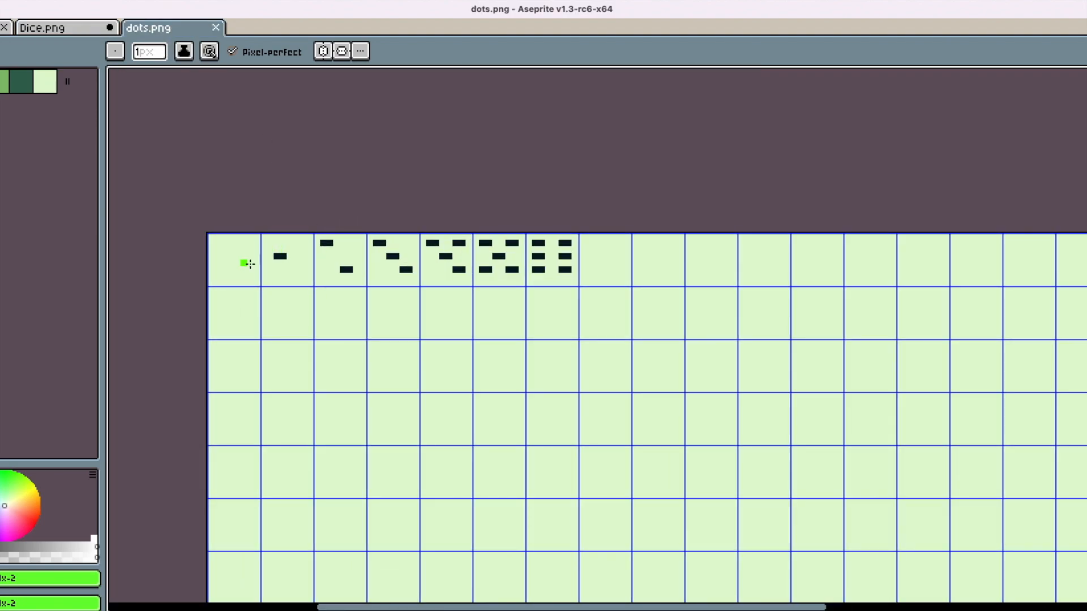
pyautogui.scroll(2, 250, 250)
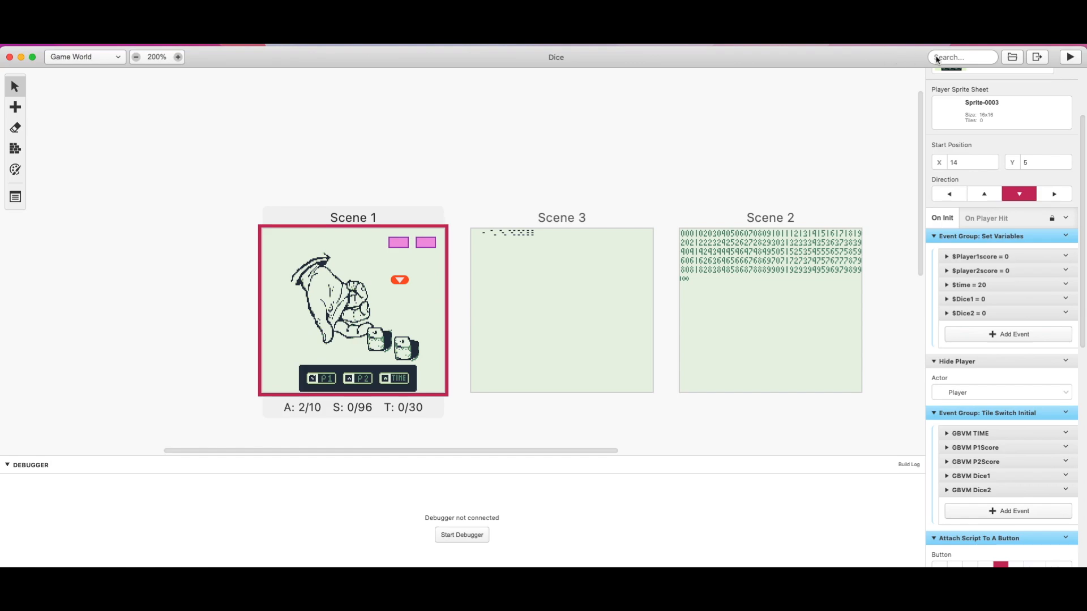
# - Switch to GB Studio, open the Dice project folder to view its assets and backgrounds, and close the folder window
pyautogui.click(1013, 58)
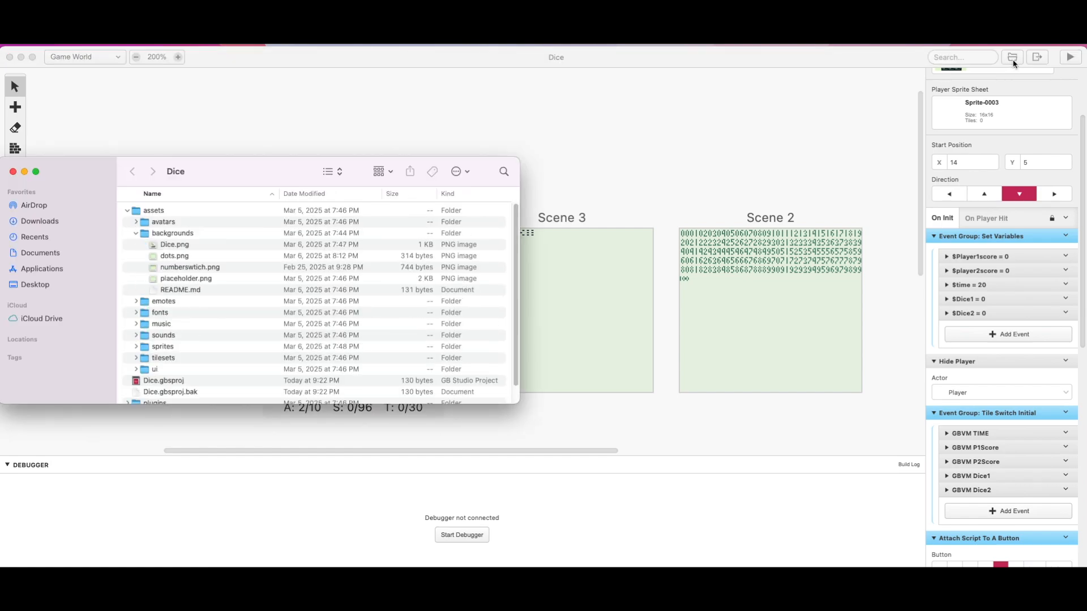
pyautogui.moveTo(255, 165); pyautogui.dragTo(455, 152)
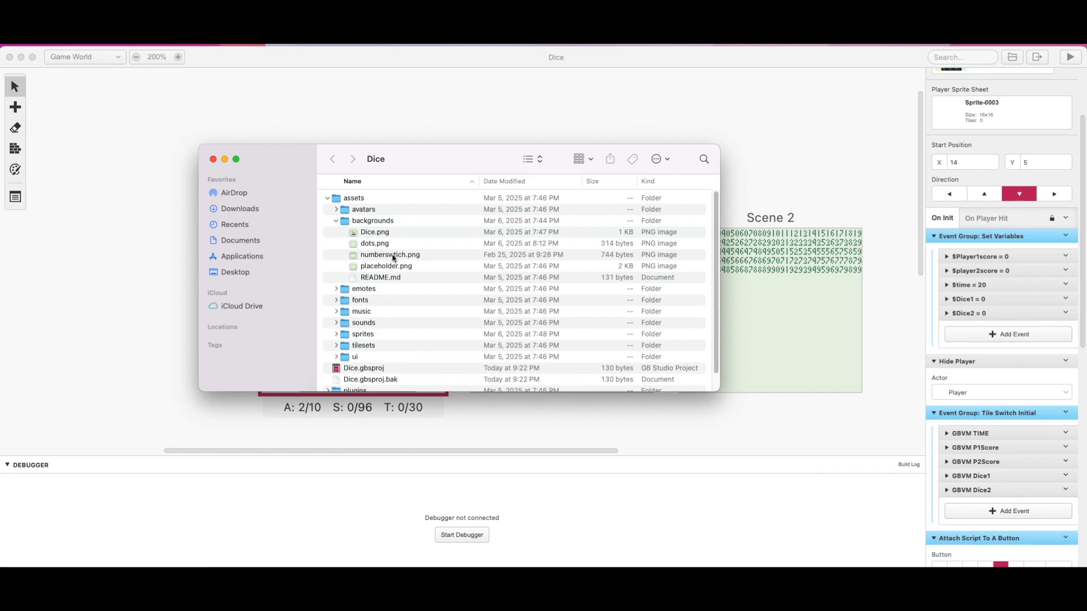
pyautogui.scroll(-2, 409, 299)
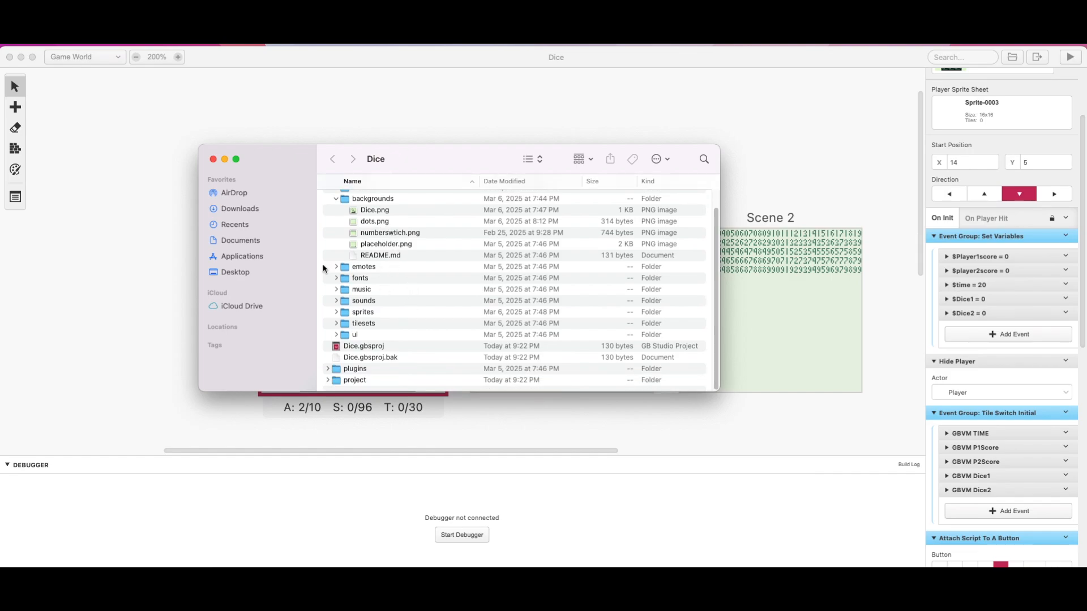
pyautogui.click(213, 159)
# - Inspect the backgrounds of Scene 3 and Scene 2, and return to Scene 1's properties
pyautogui.click(393, 215)
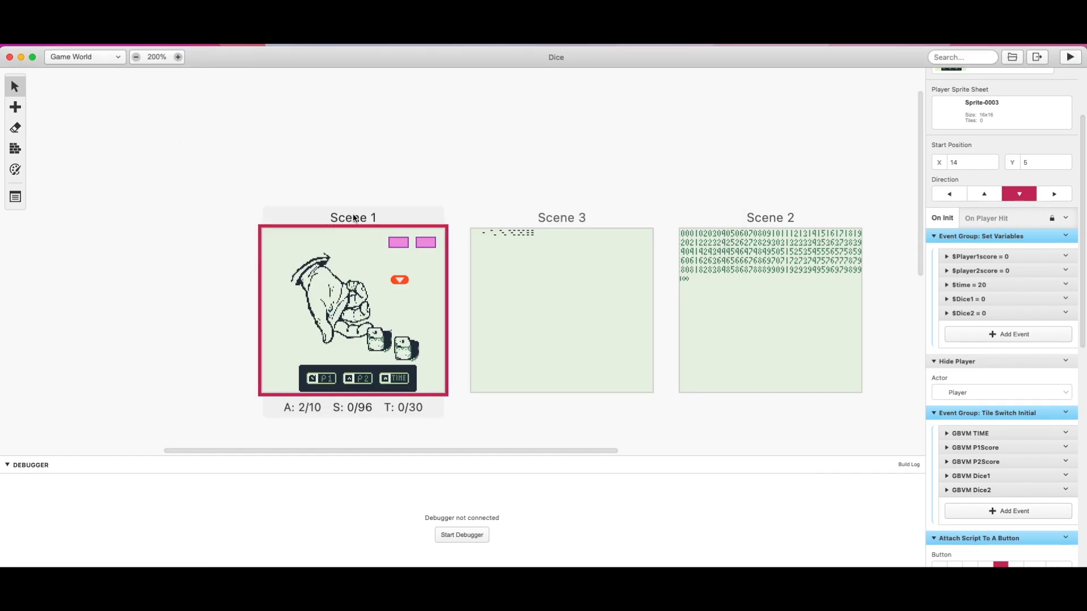
pyautogui.click(605, 270)
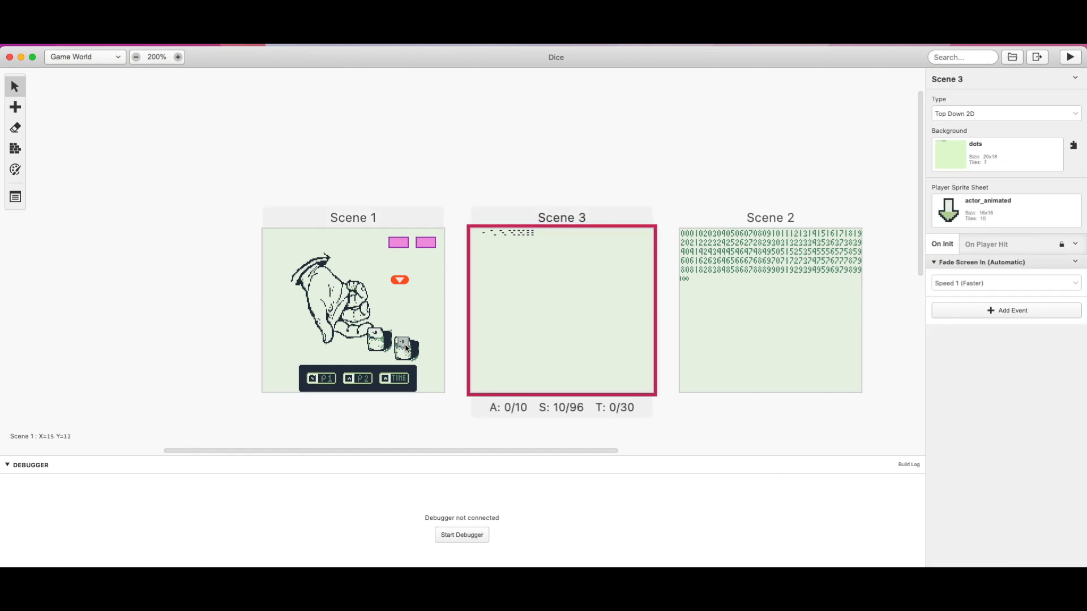
pyautogui.click(785, 294)
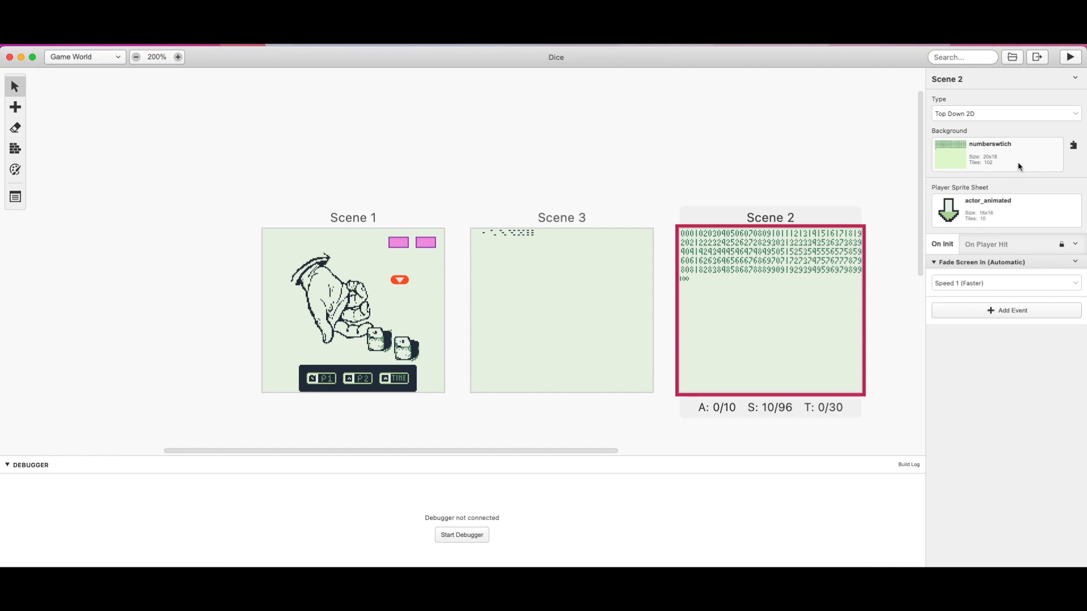
pyautogui.click(410, 326)
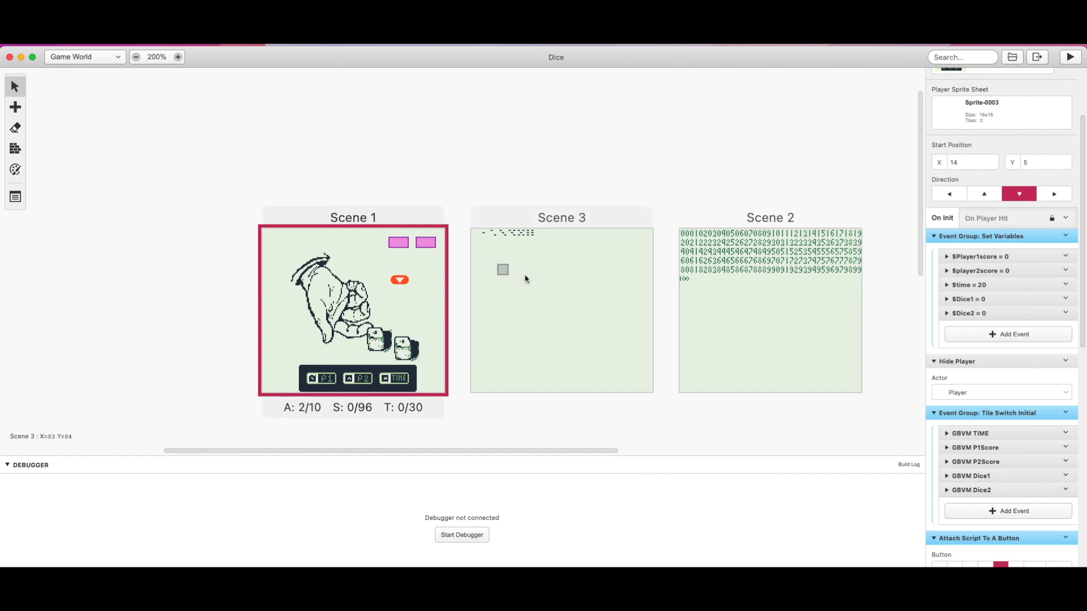
# - Expand the Player1score, player2score, time, Dice1 and Dice2 events in Scene 1's Set Variables group to view their values
pyautogui.click(947, 258)
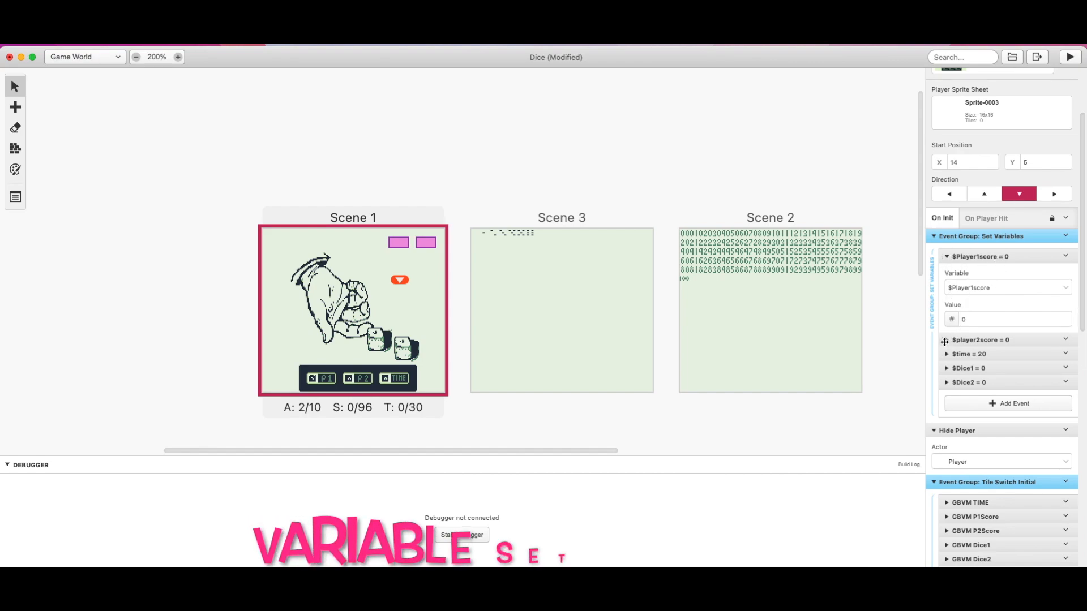
pyautogui.click(974, 340)
pyautogui.scroll(-4, 994, 412)
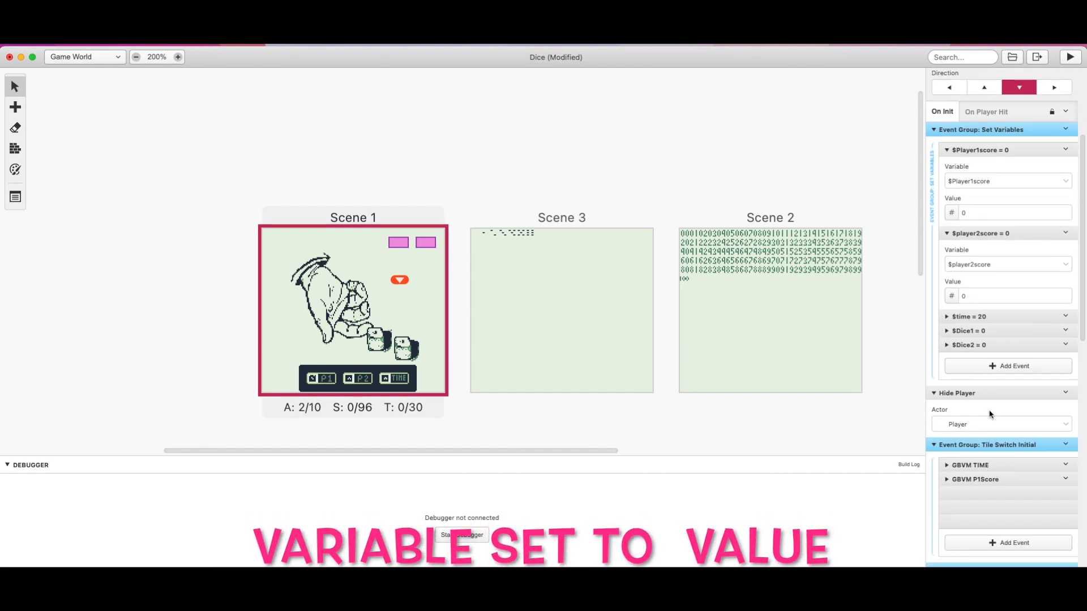
pyautogui.click(949, 317)
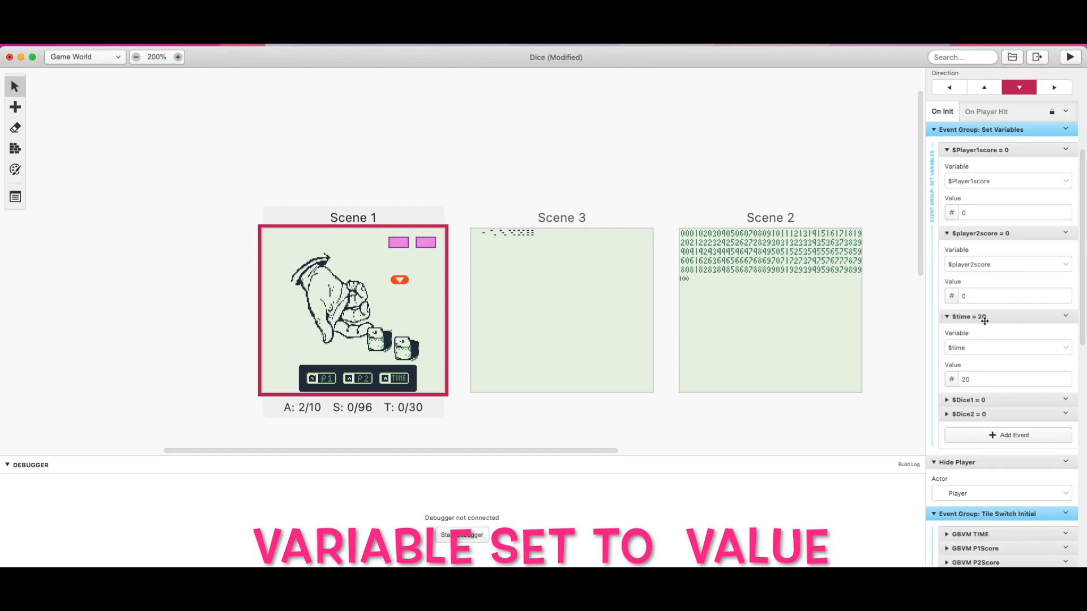
pyautogui.click(951, 400)
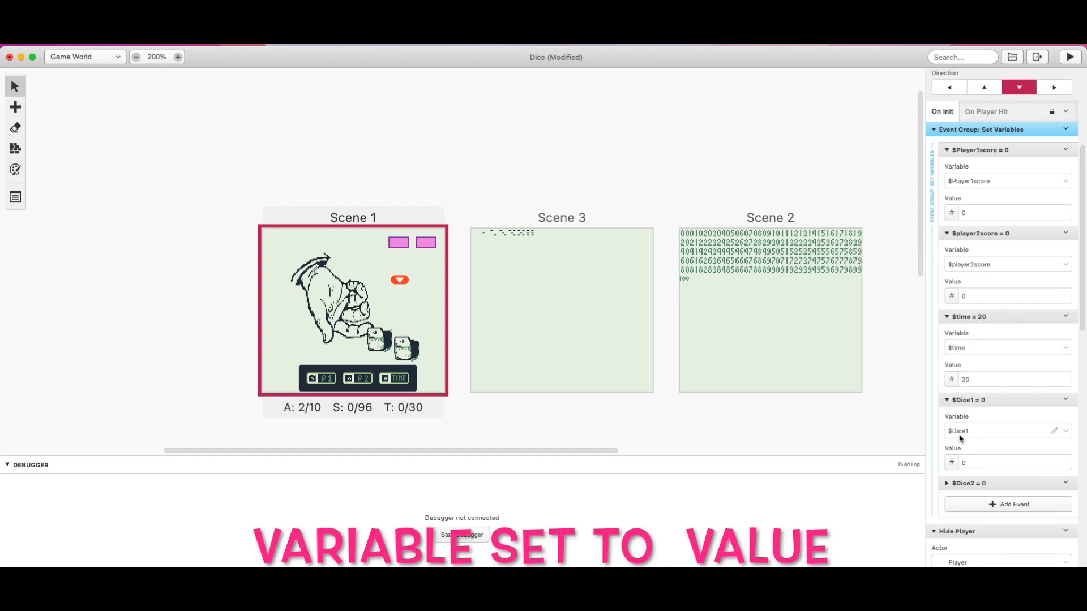
pyautogui.click(946, 483)
pyautogui.scroll(-2, 976, 468)
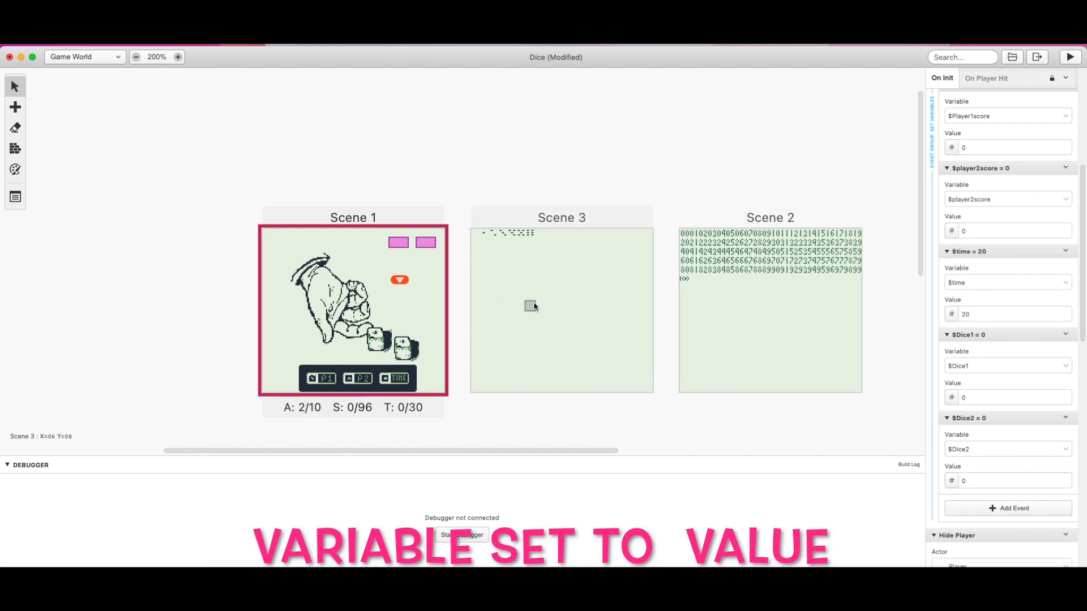
# - Collapse all five variable events in the Set Variables group
pyautogui.scroll(5, 1007, 384)
pyautogui.click(947, 247)
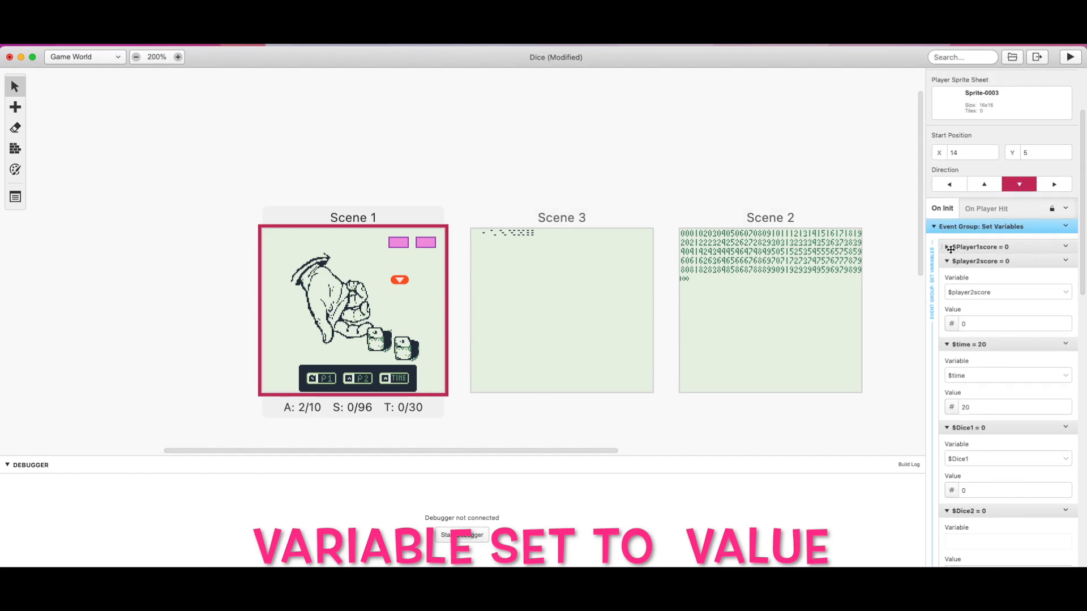
pyautogui.click(946, 260)
pyautogui.click(947, 275)
pyautogui.click(947, 289)
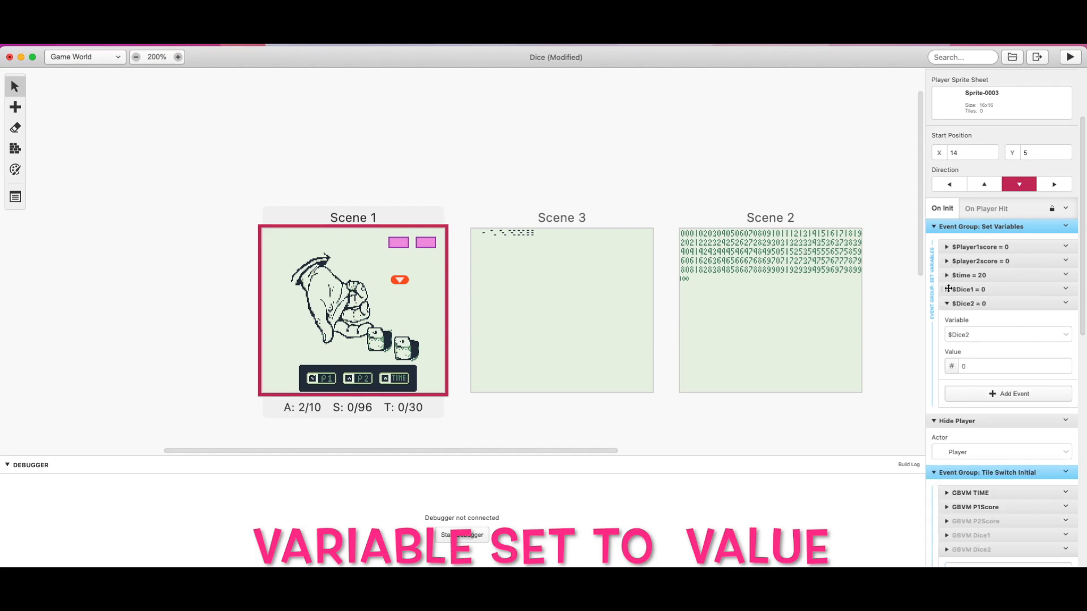
pyautogui.click(947, 303)
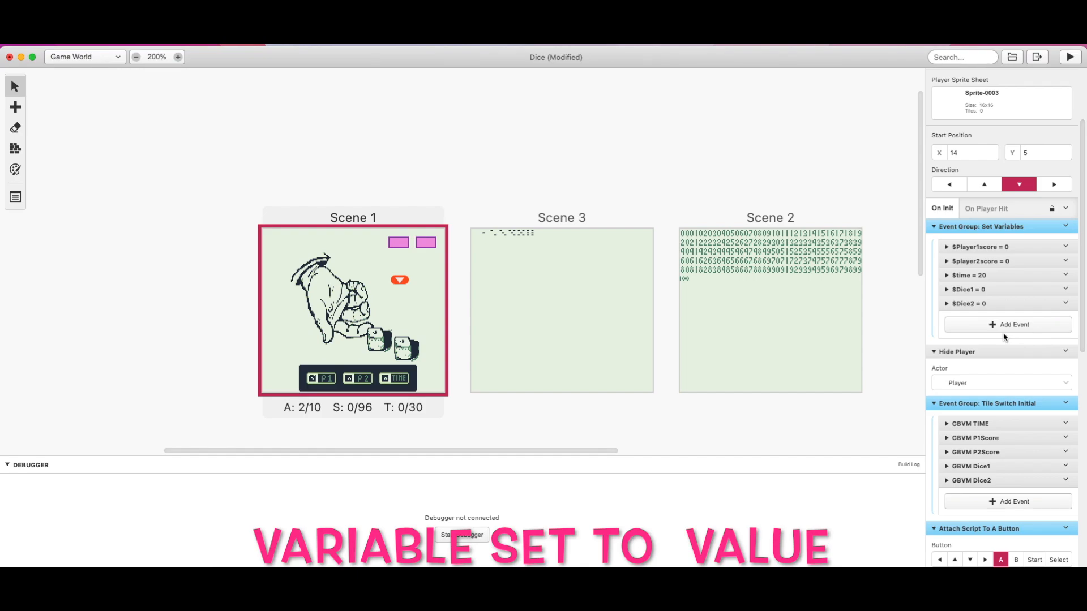
# - Add a Variable Set To Value event to the Set Variables group and view its variable and value-type options
pyautogui.click(1011, 325)
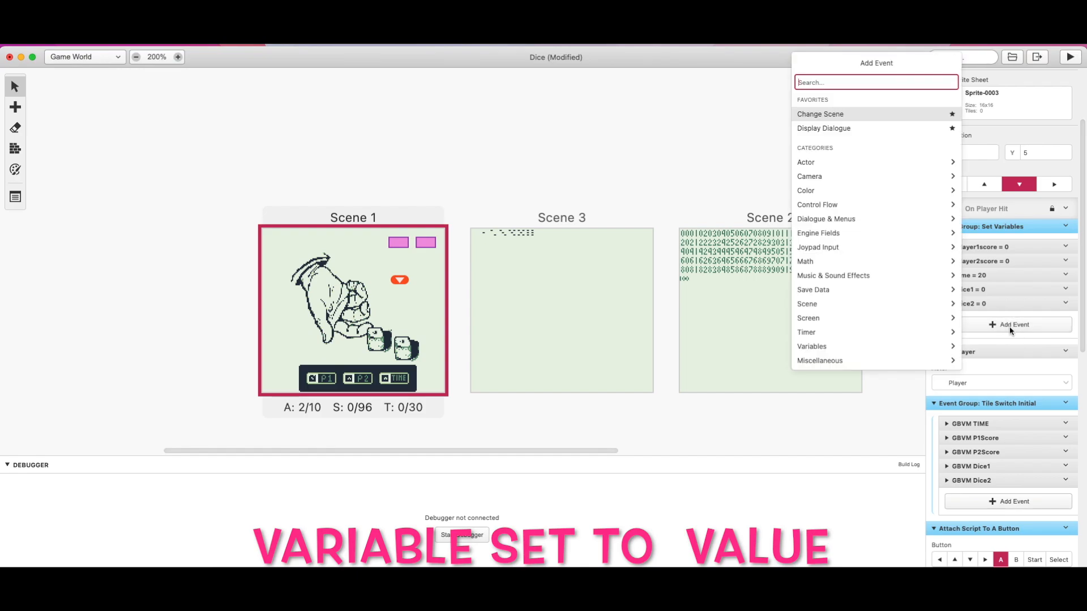
pyautogui.write('set variable to value')
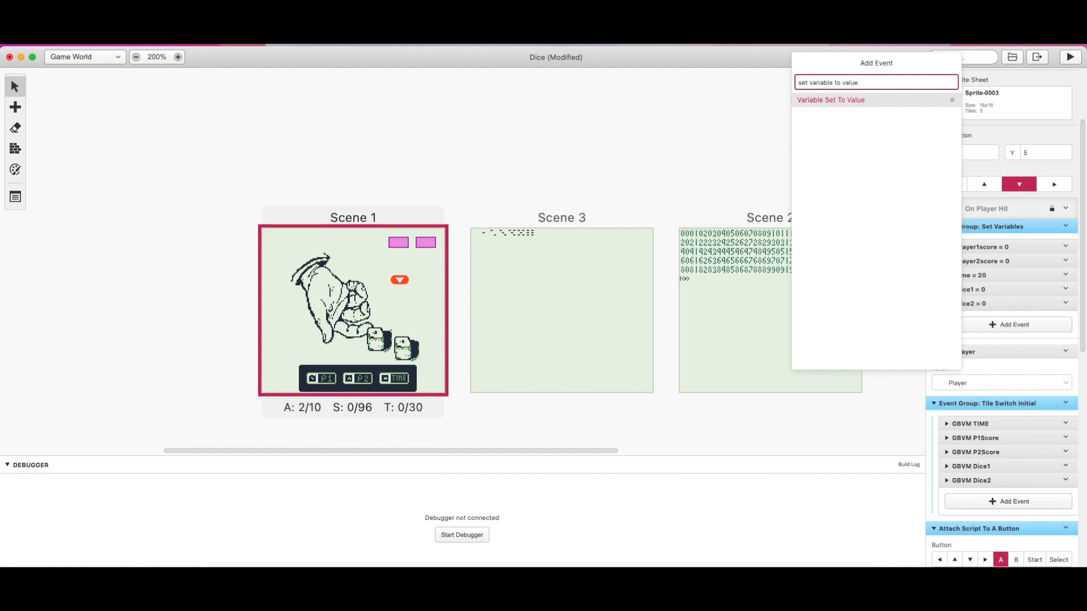
pyautogui.press('Return')
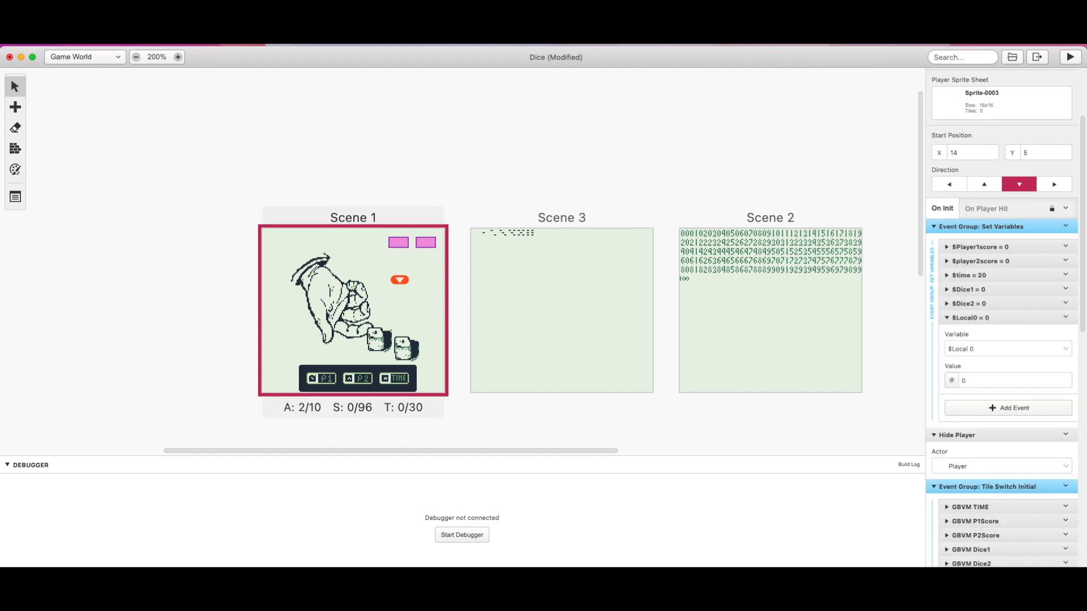
pyautogui.click(1003, 347)
pyautogui.scroll(-1, 995, 459)
pyautogui.click(1026, 337)
pyautogui.click(956, 381)
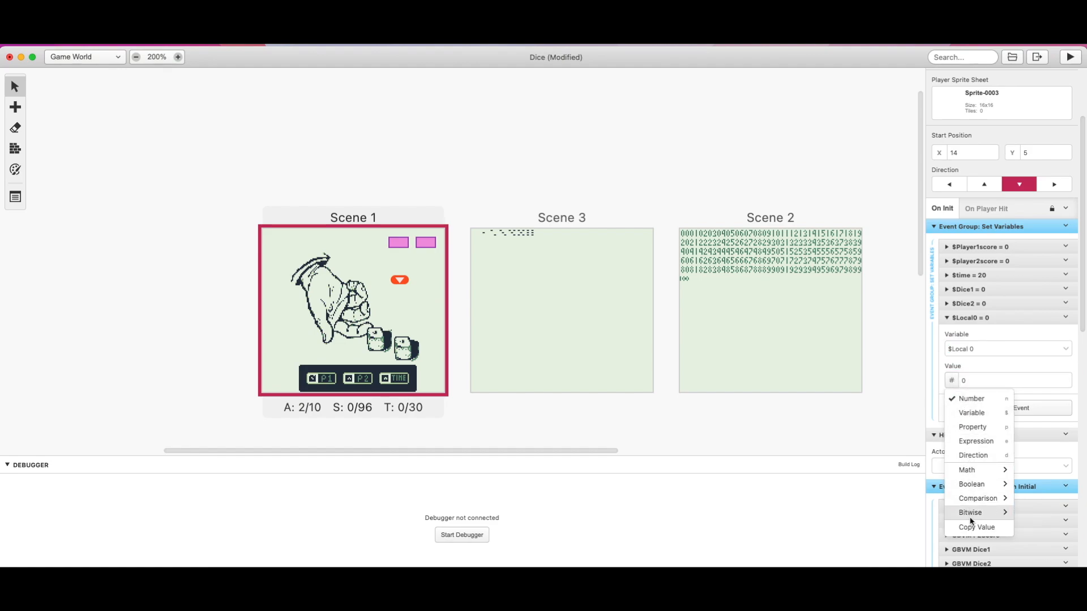
pyautogui.click(990, 373)
# - Delete the extra Local 0 variable event from the Set Variables group
pyautogui.click(1065, 317)
pyautogui.click(1038, 420)
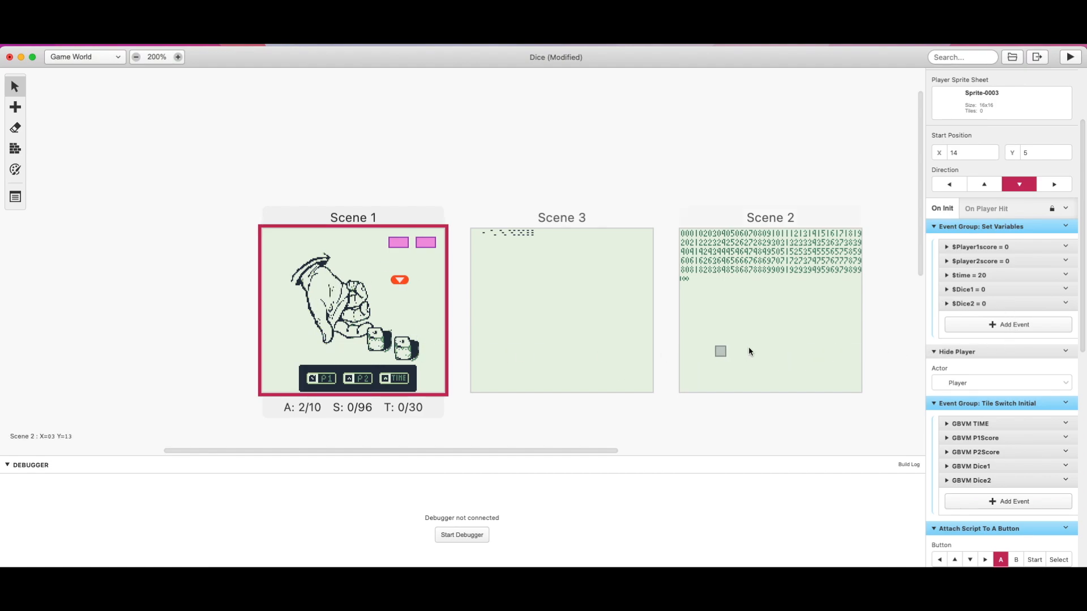
# - Examine the GBVM TIME script and its background reference in the Tile Switch Initial group, and collapse the script events again
pyautogui.scroll(3, 983, 340)
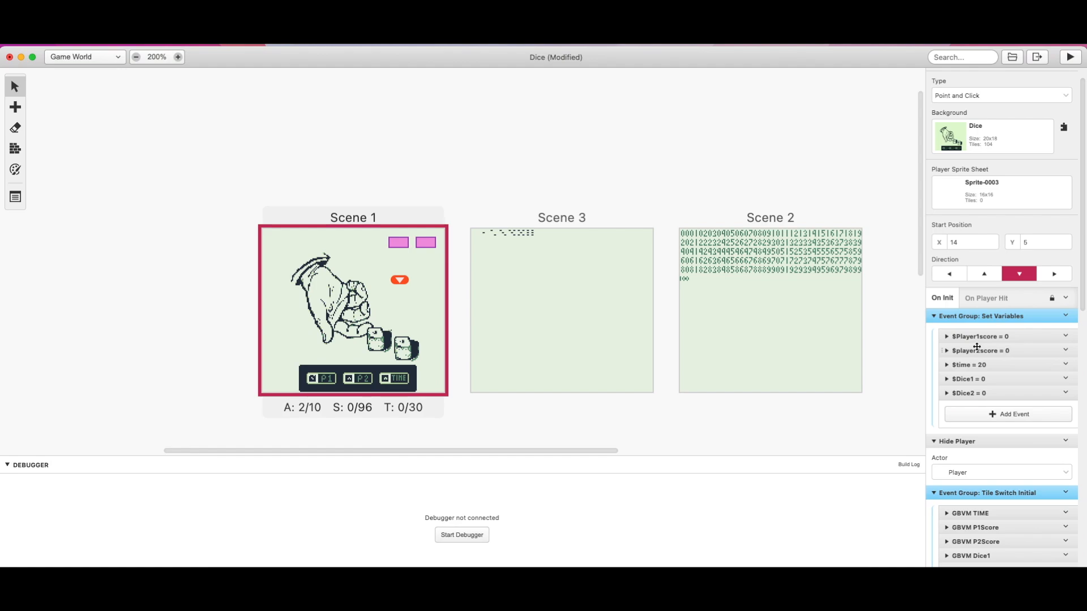
pyautogui.scroll(-3, 973, 344)
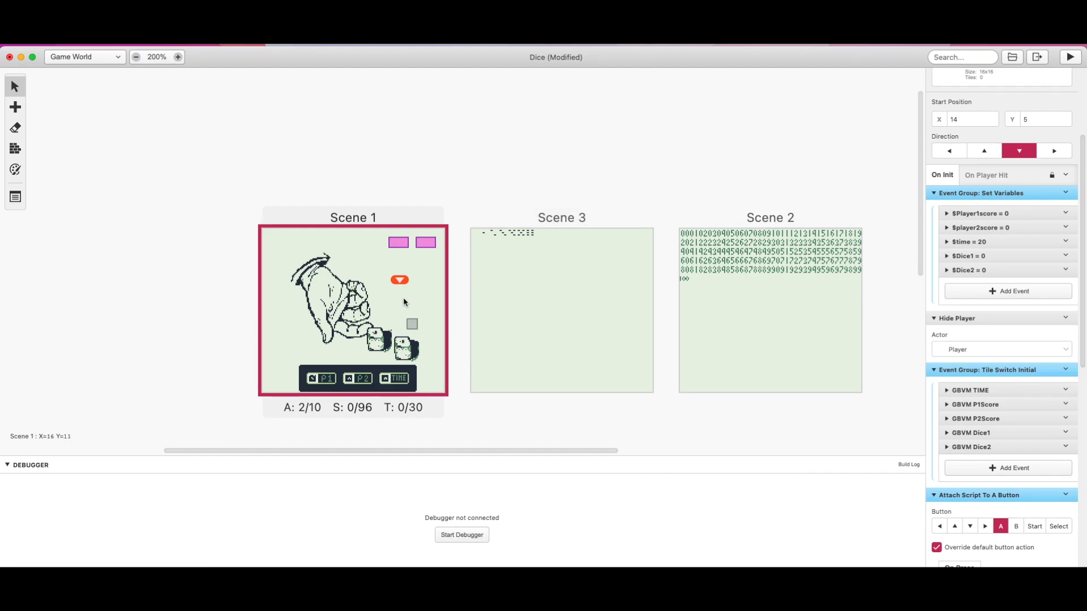
pyautogui.scroll(-1, 1073, 343)
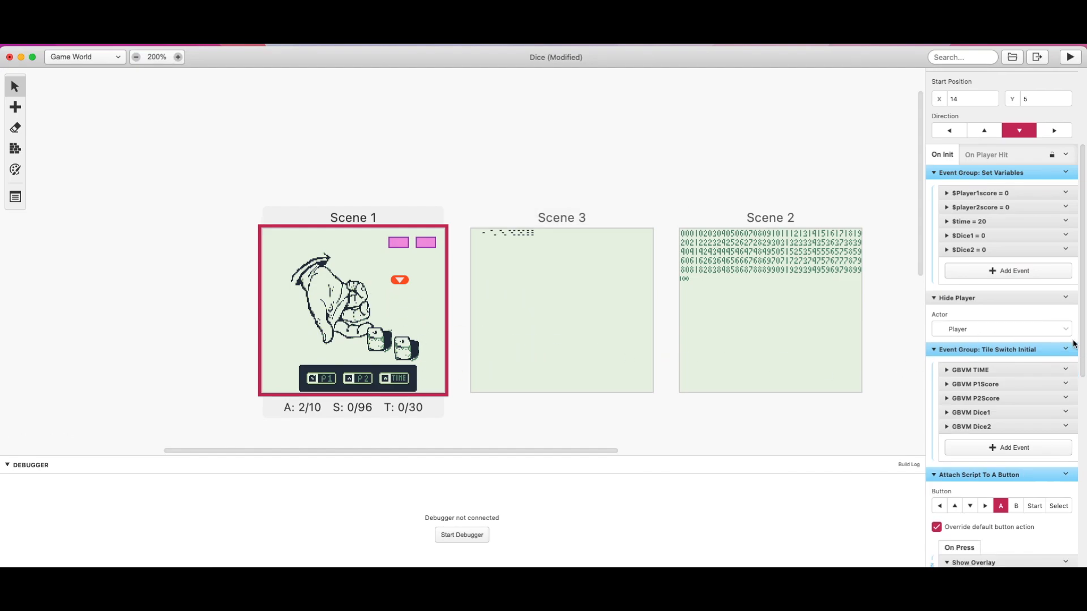
pyautogui.scroll(-5, 1073, 343)
pyautogui.scroll(2, 999, 297)
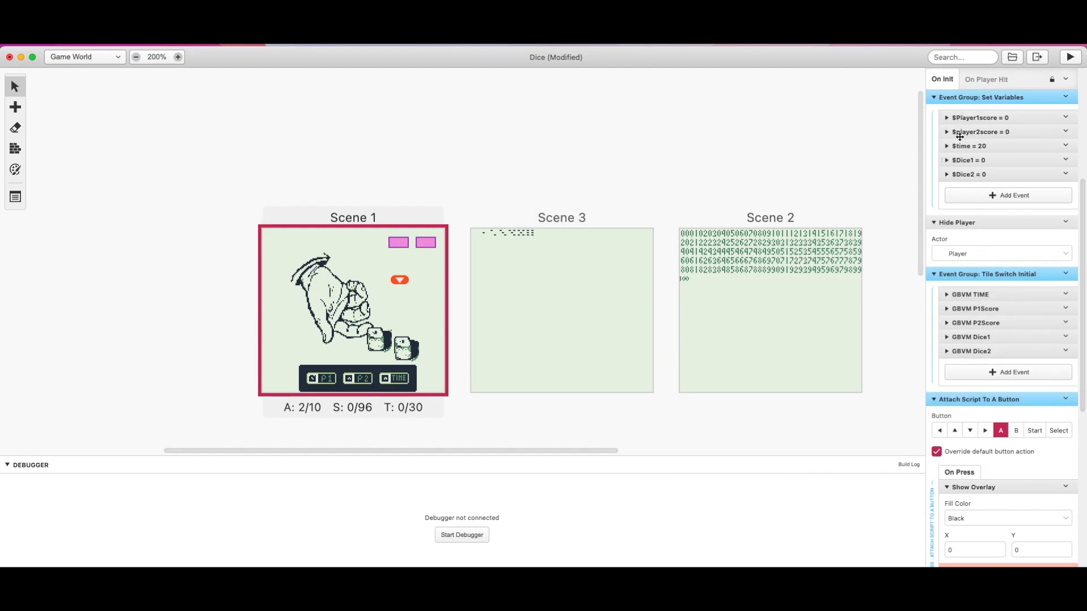
pyautogui.click(947, 293)
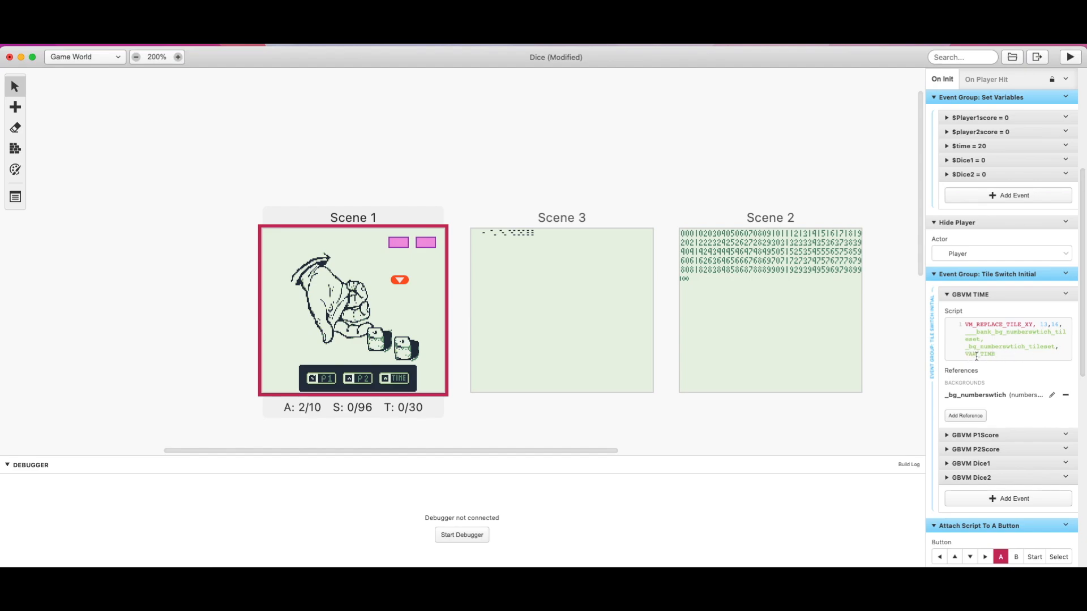
pyautogui.click(941, 294)
pyautogui.click(948, 309)
pyautogui.click(948, 308)
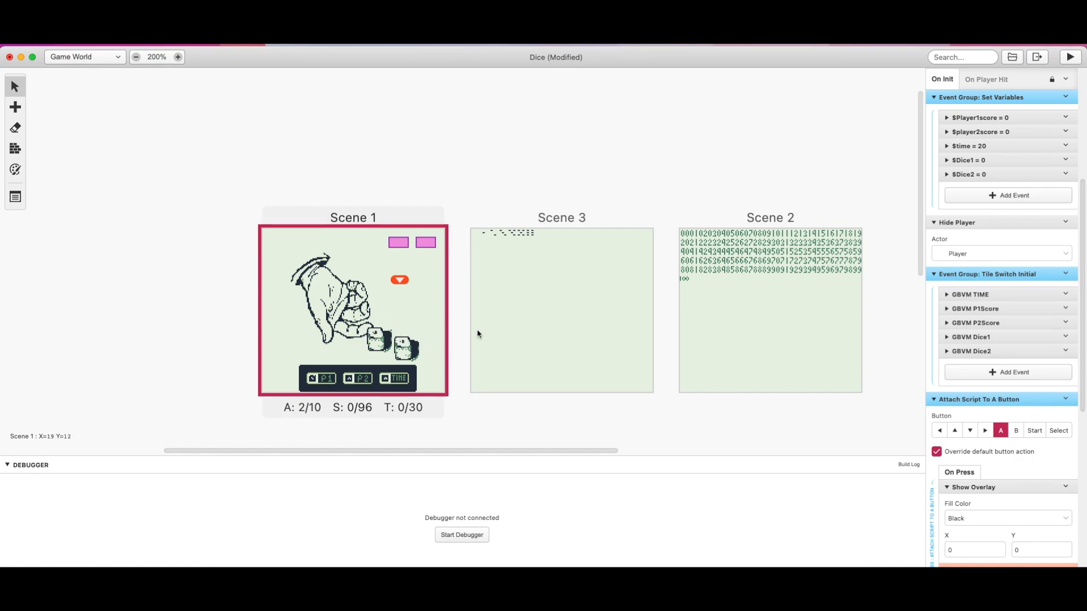
# - Collapse the Tile Switch Initial and Set Variables event groups in Scene 1's On Init script
pyautogui.click(936, 276)
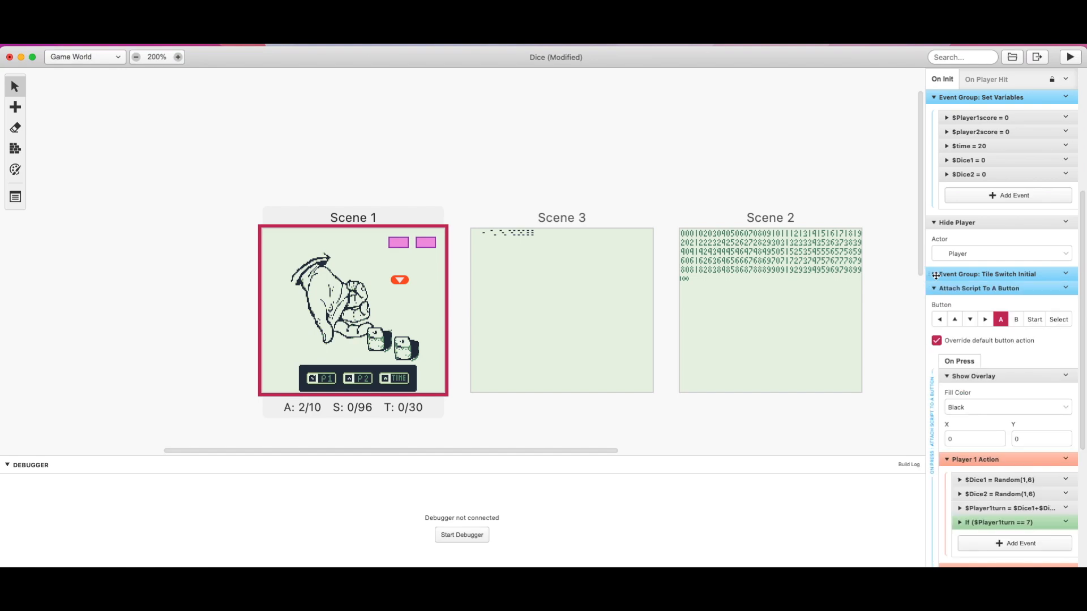
pyautogui.click(936, 100)
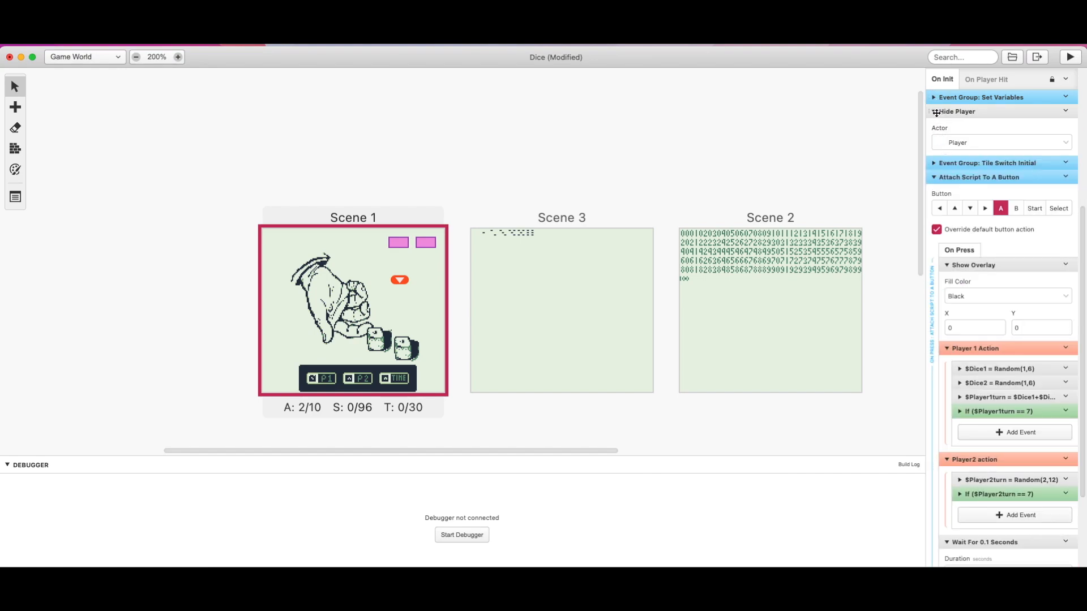
# - Collapse the Hide Player event and examine the On Press script attached to the A button
pyautogui.click(935, 112)
pyautogui.scroll(-2, 1025, 222)
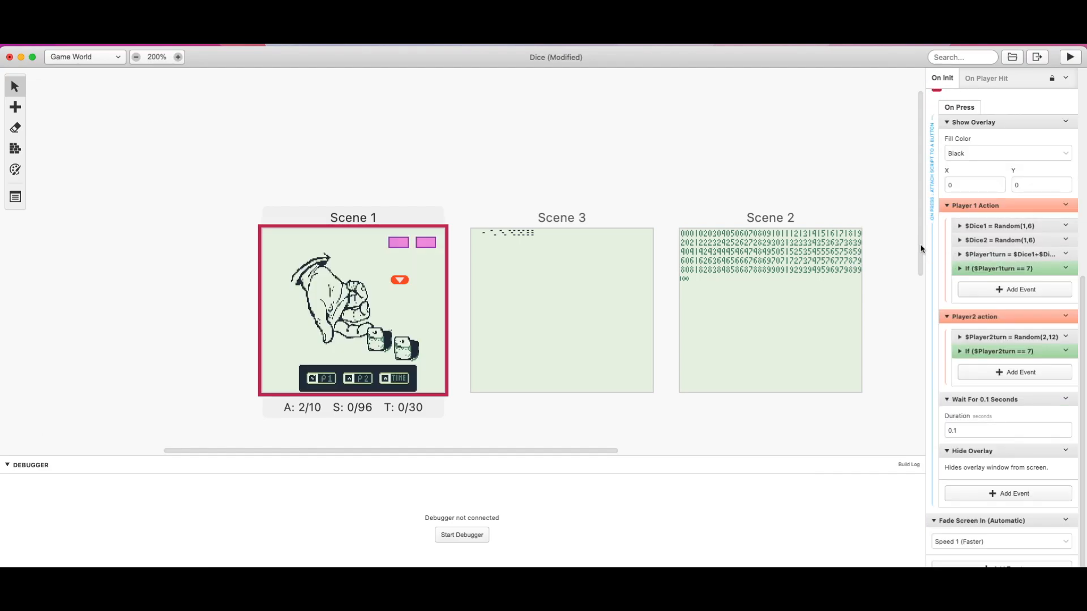
pyautogui.scroll(1, 920, 246)
pyautogui.scroll(2, 1002, 252)
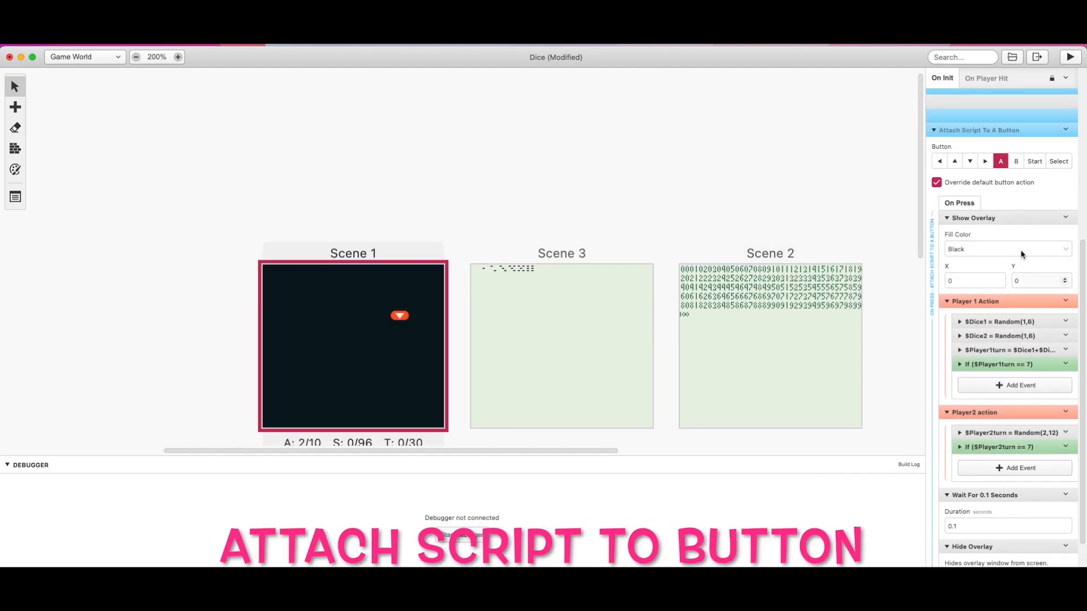
pyautogui.scroll(-1, 544, 211)
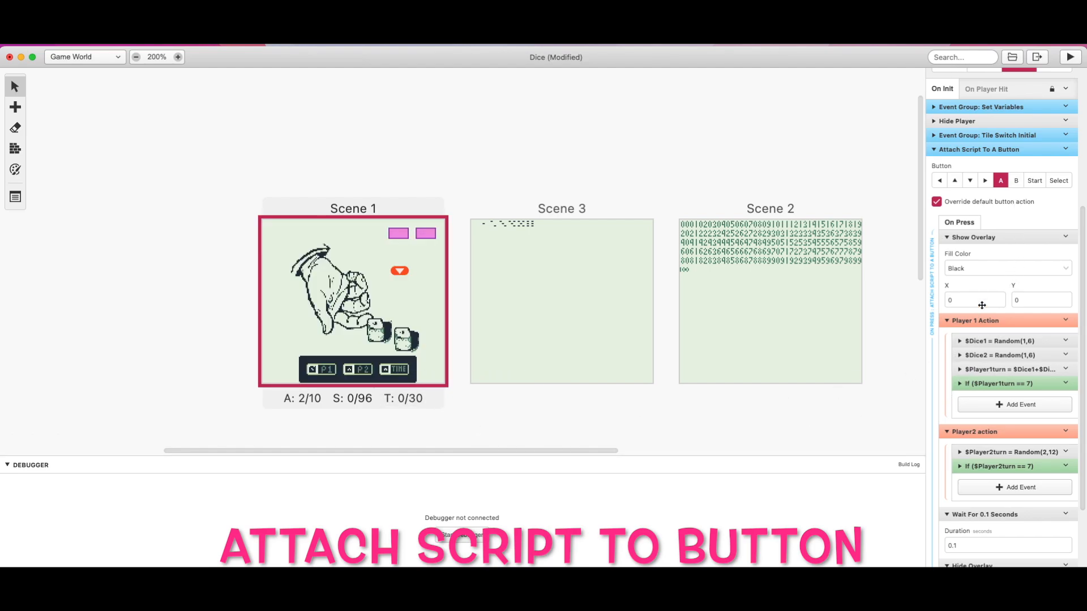
pyautogui.scroll(-3, 997, 283)
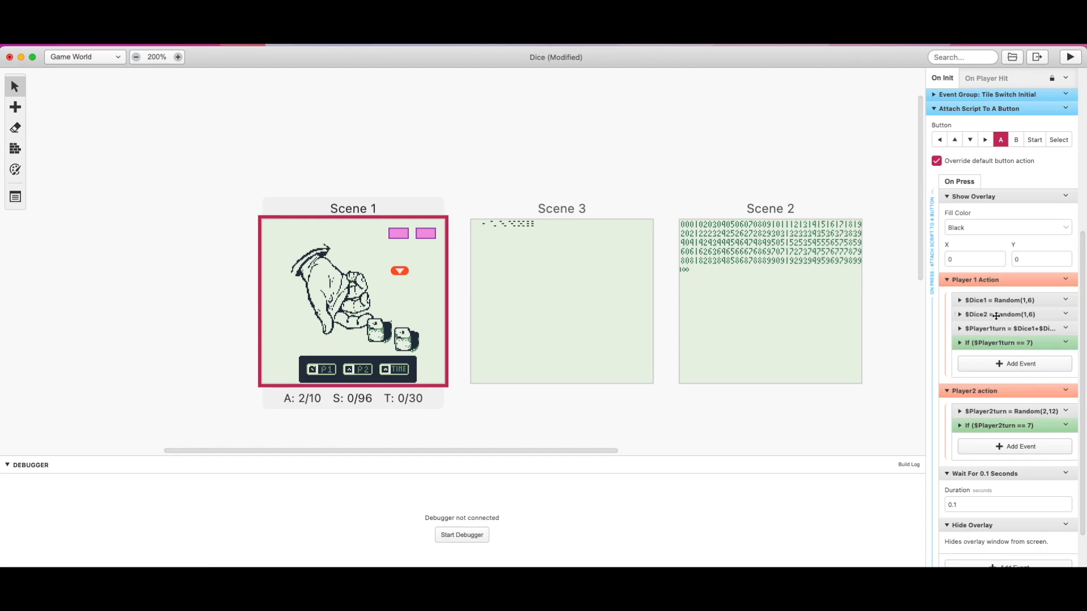
# - Expand the $Dice1 event in the Player 1 Action group and add a Math Functions event at the group's end
pyautogui.click(960, 298)
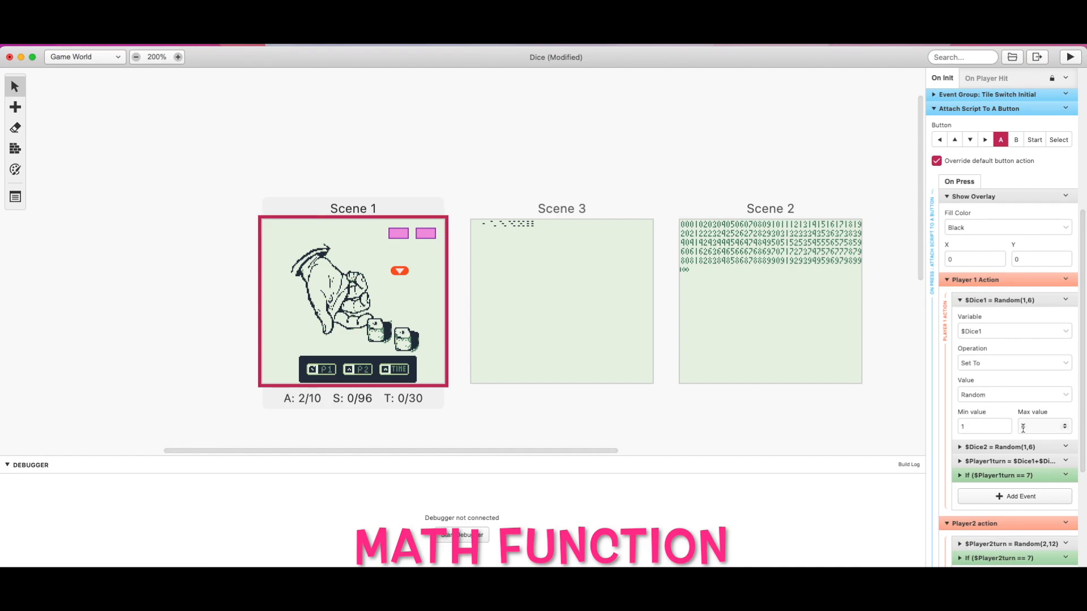
pyautogui.click(1064, 301)
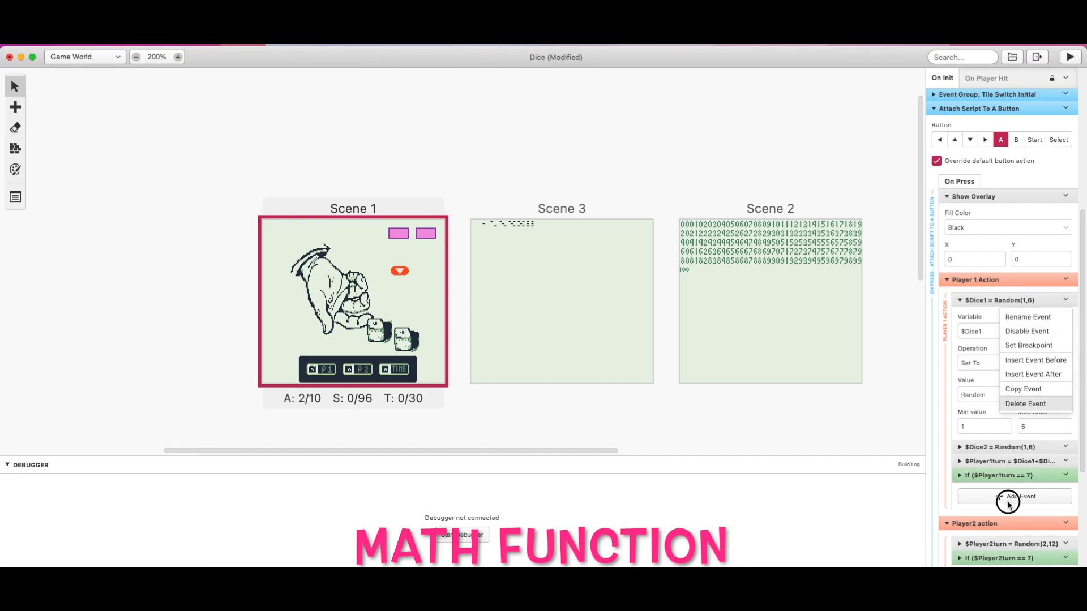
pyautogui.click(1009, 500)
pyautogui.write('math function')
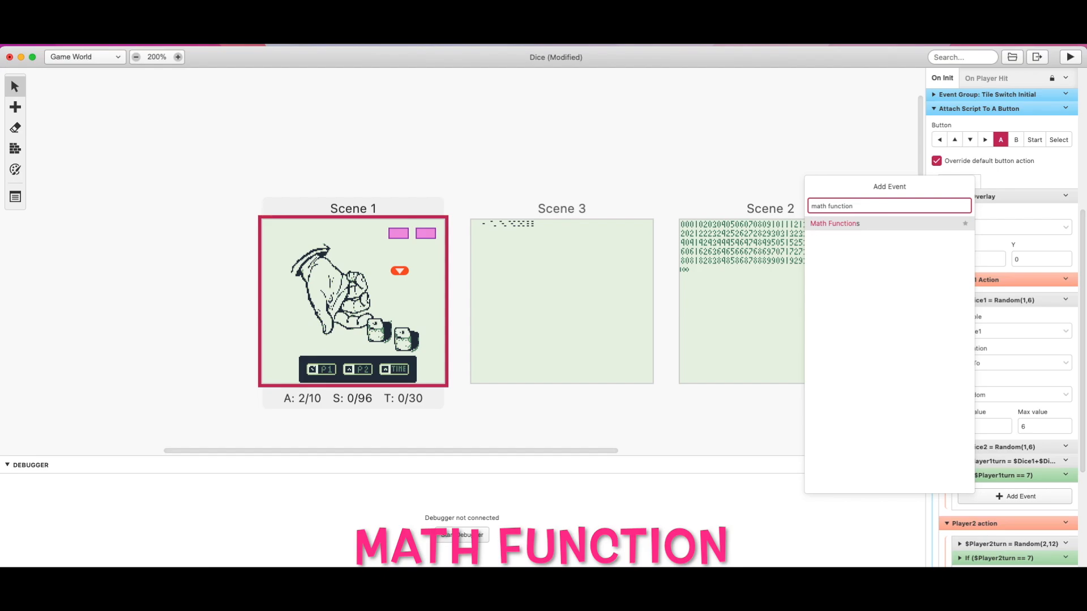
pyautogui.press('Return')
pyautogui.scroll(-6, 1008, 501)
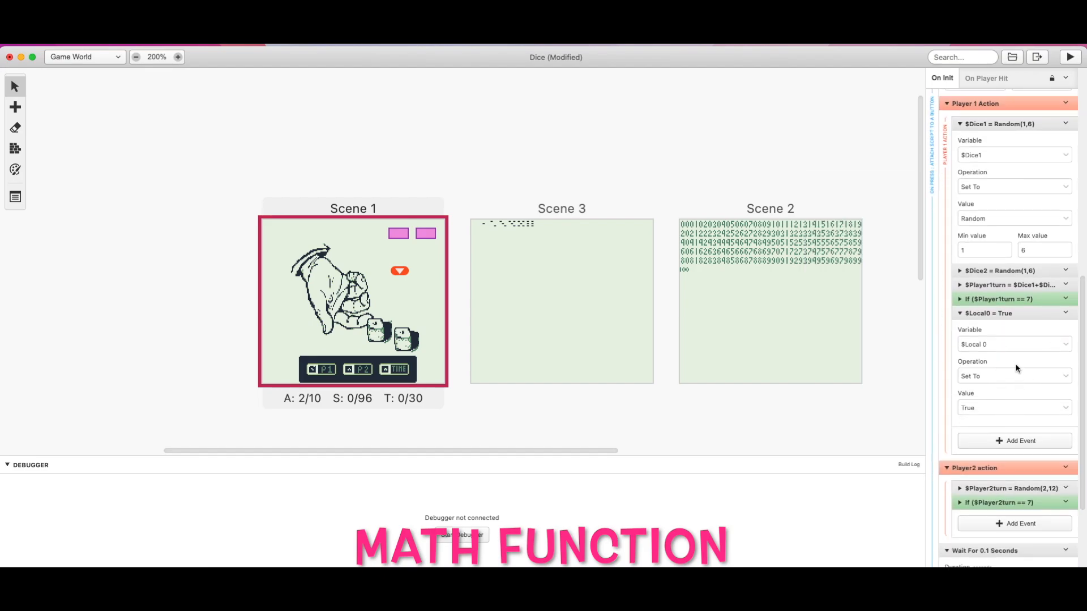
# - Set the added math event's variable to Dice1, its operation to Add and its value type to Value
pyautogui.click(1007, 345)
pyautogui.write('dice')
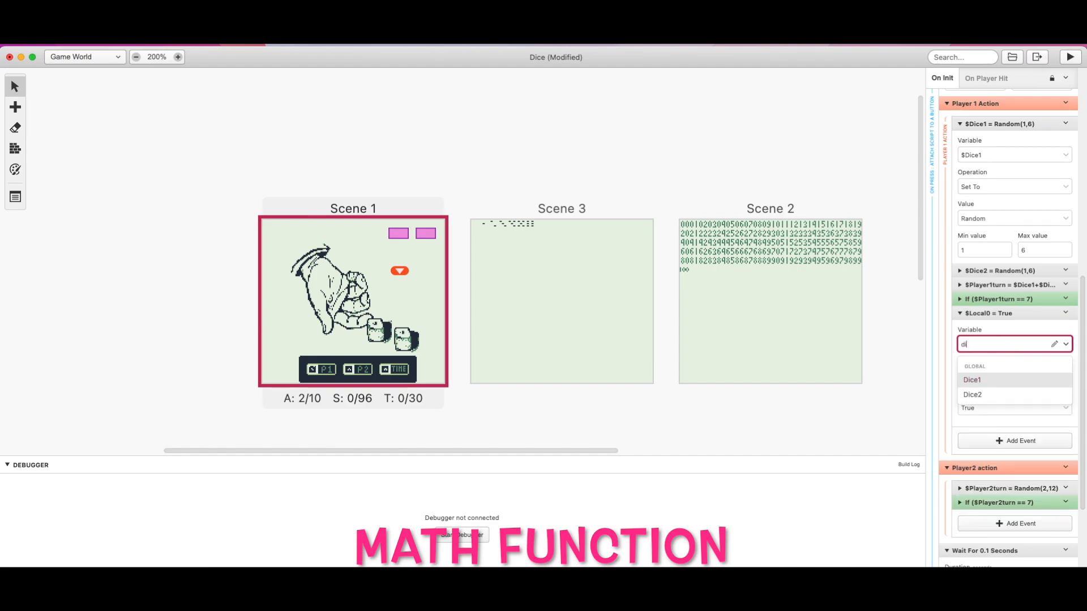
pyautogui.click(996, 380)
pyautogui.click(996, 377)
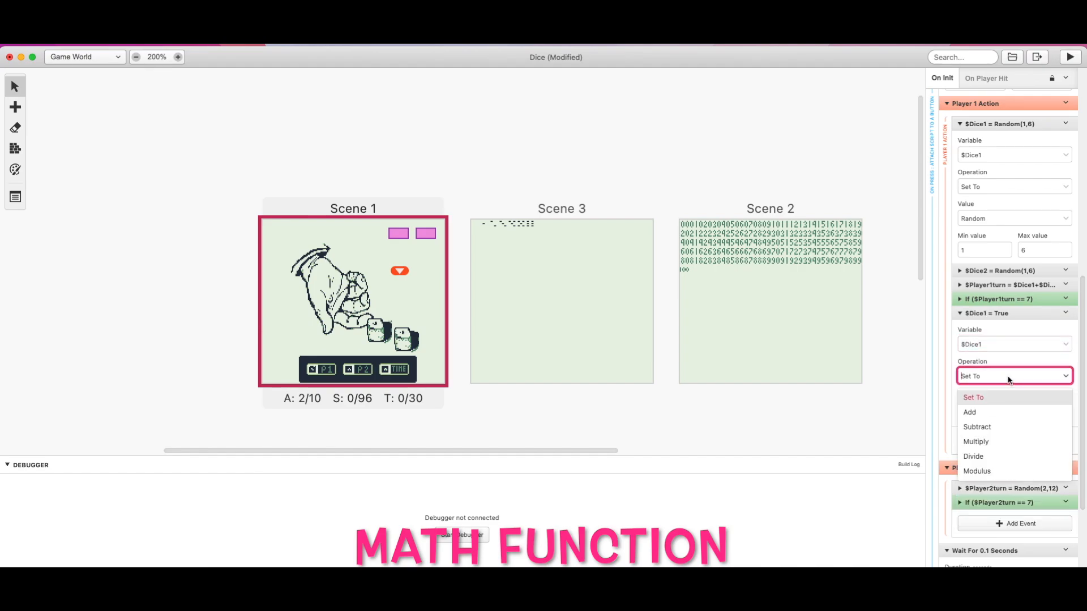
pyautogui.click(1012, 407)
pyautogui.click(1012, 407)
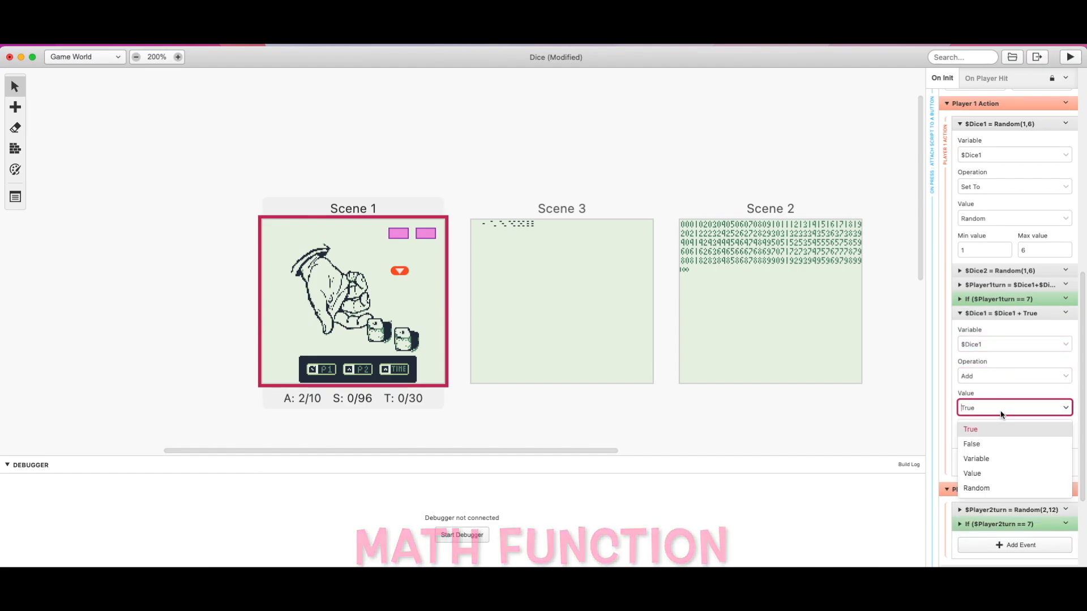
pyautogui.click(978, 474)
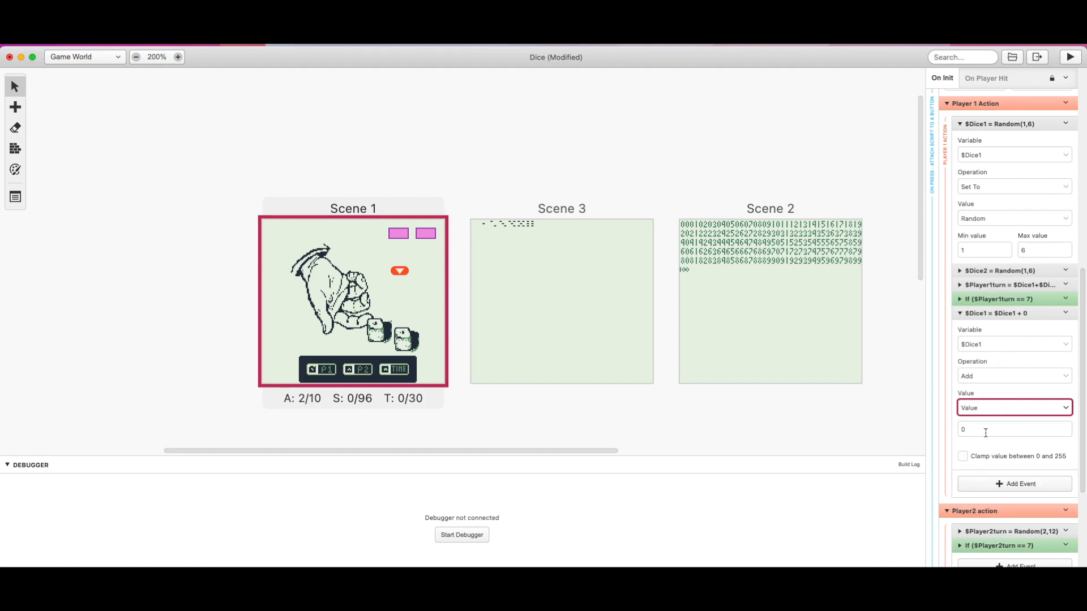
pyautogui.click(984, 430)
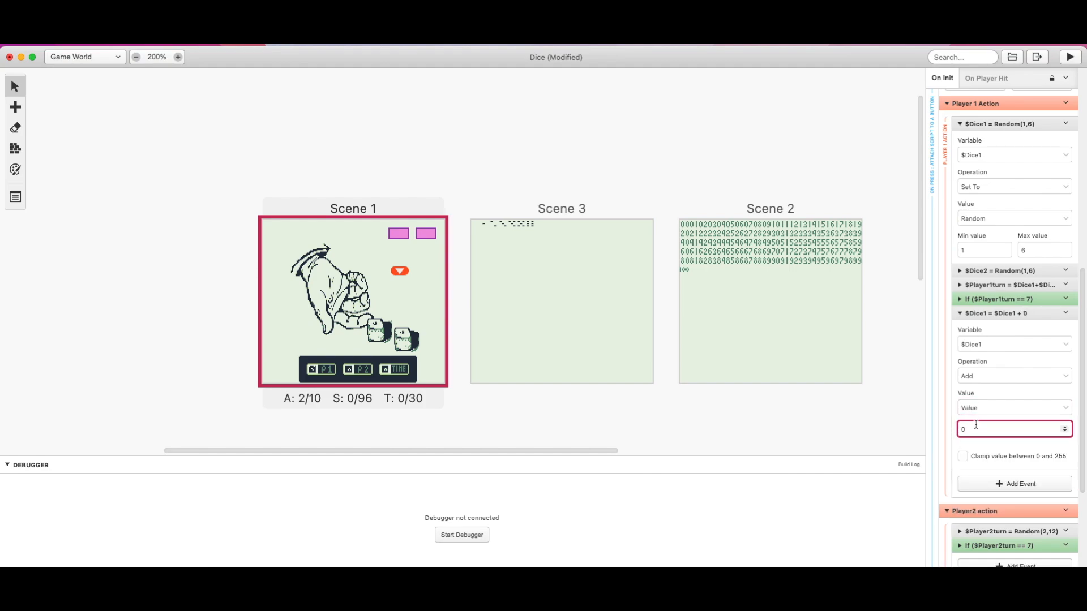
# - Change the added $Dice1 event to Set To a Random value with minimum 1 and maximum 6
pyautogui.click(996, 376)
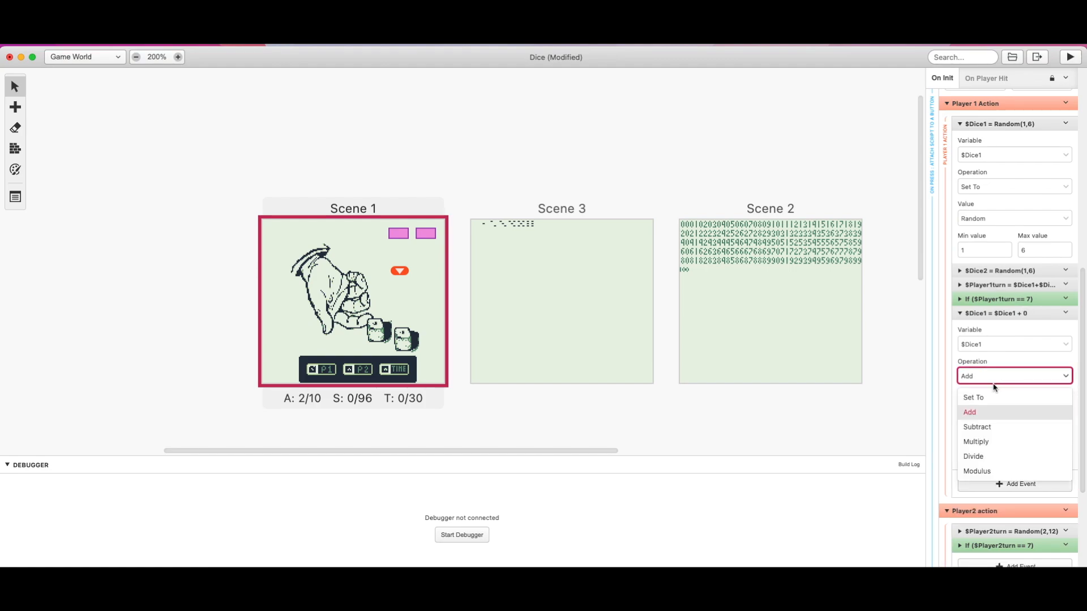
pyautogui.click(973, 397)
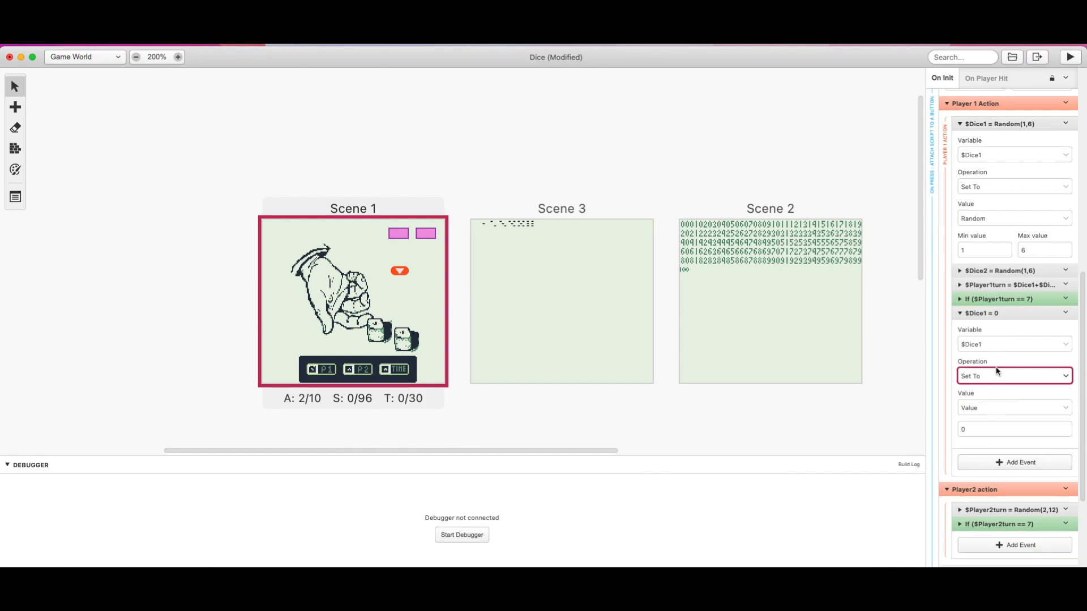
pyautogui.click(978, 408)
pyautogui.click(993, 487)
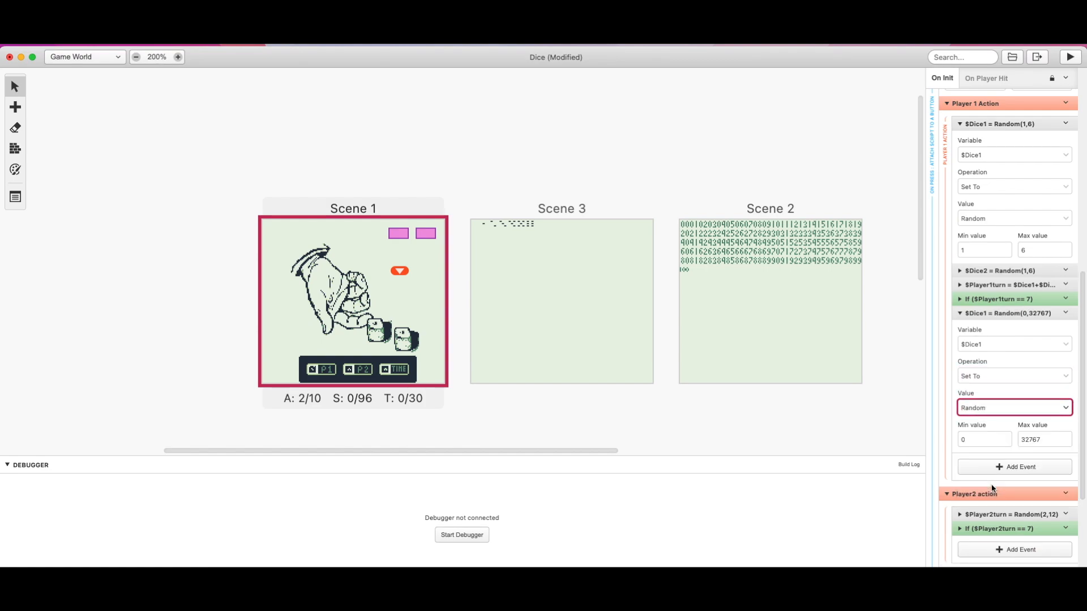
pyautogui.click(972, 440)
pyautogui.write('1')
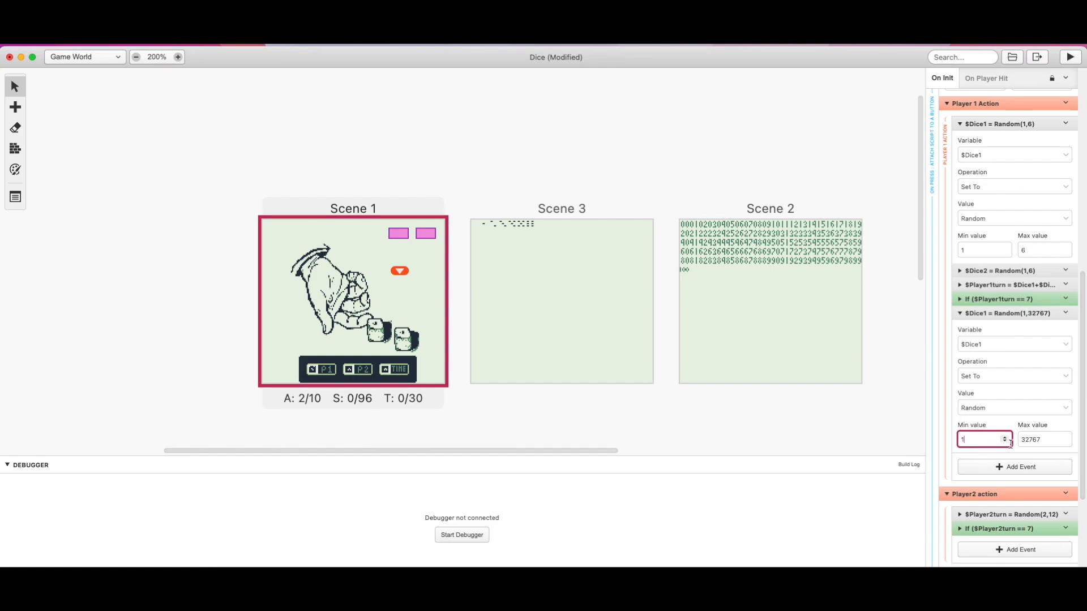
pyautogui.click(1018, 439)
pyautogui.write('6')
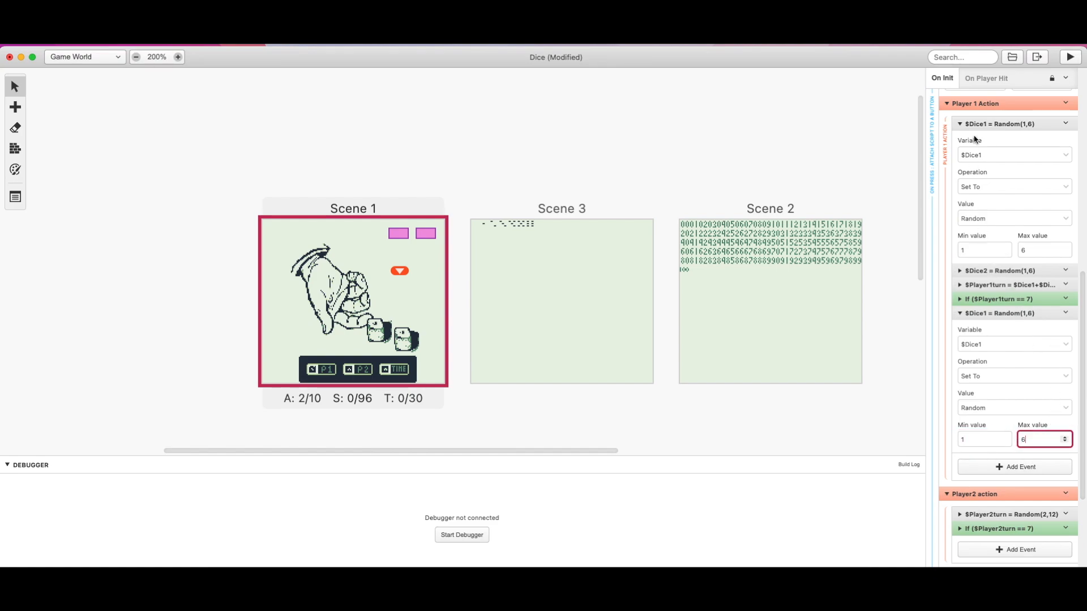
# - Delete the duplicate $Dice1 event from the end of the Player 1 Action group
pyautogui.click(1065, 313)
pyautogui.click(1046, 417)
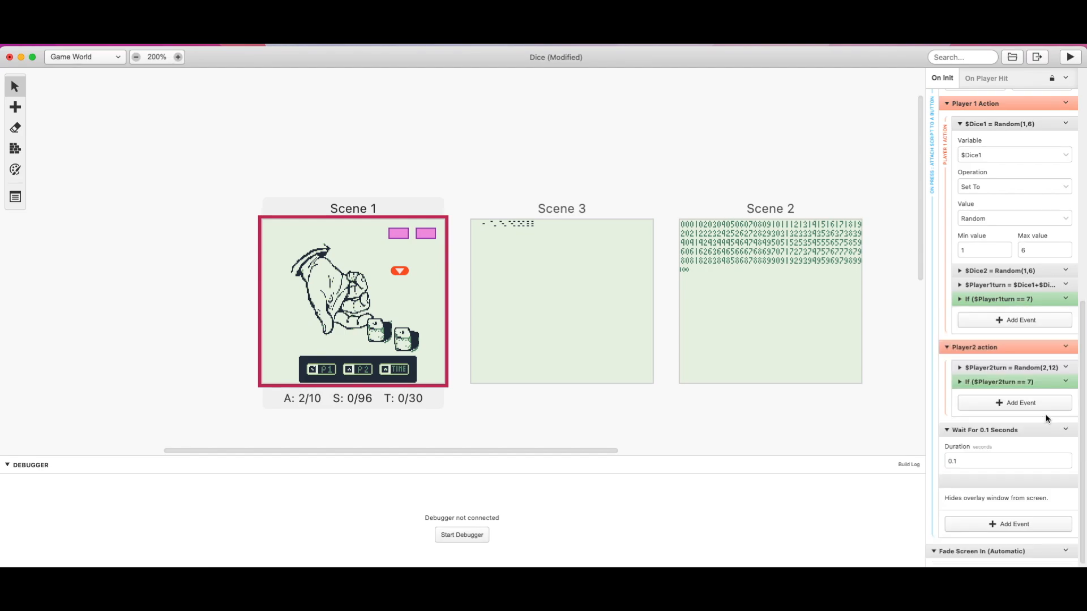
# - Examine the $Dice2 and $Player1turn events in the Player 1 Action group, and collapse the group's expanded events again
pyautogui.click(963, 271)
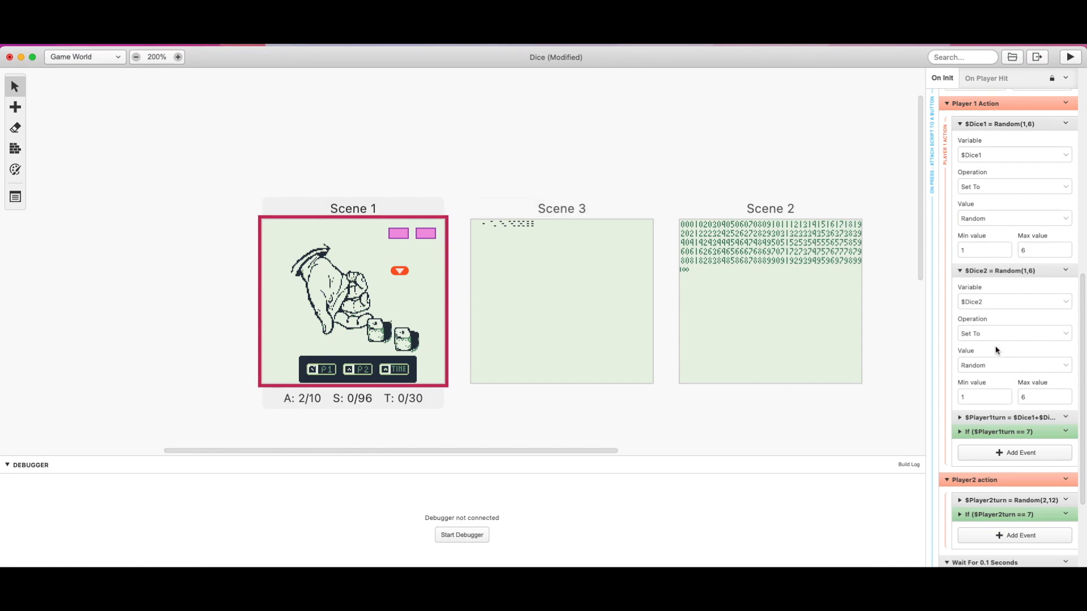
pyautogui.scroll(-4, 996, 350)
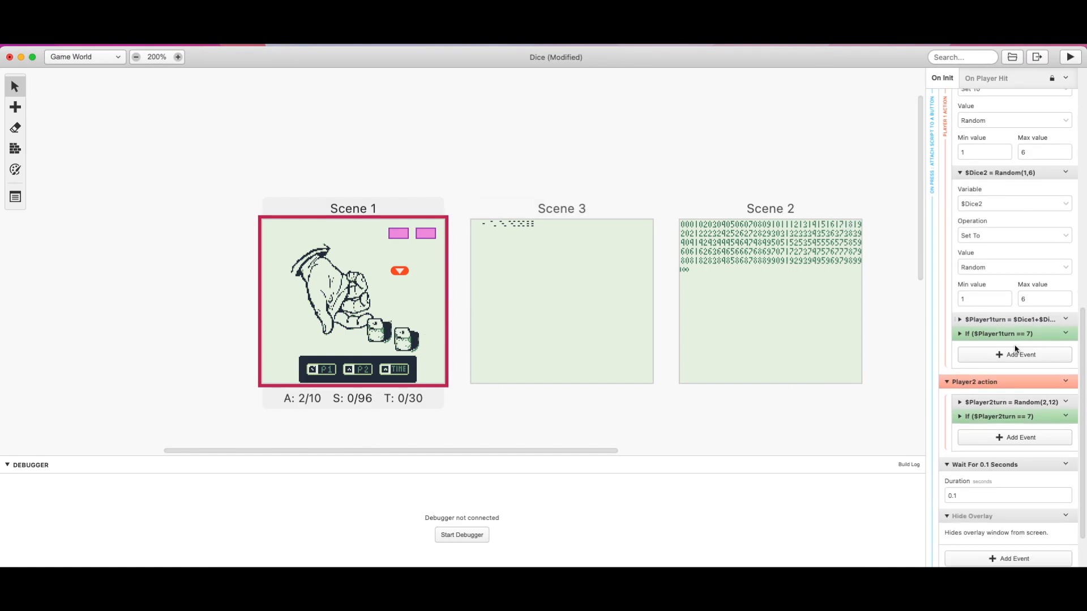
pyautogui.click(960, 318)
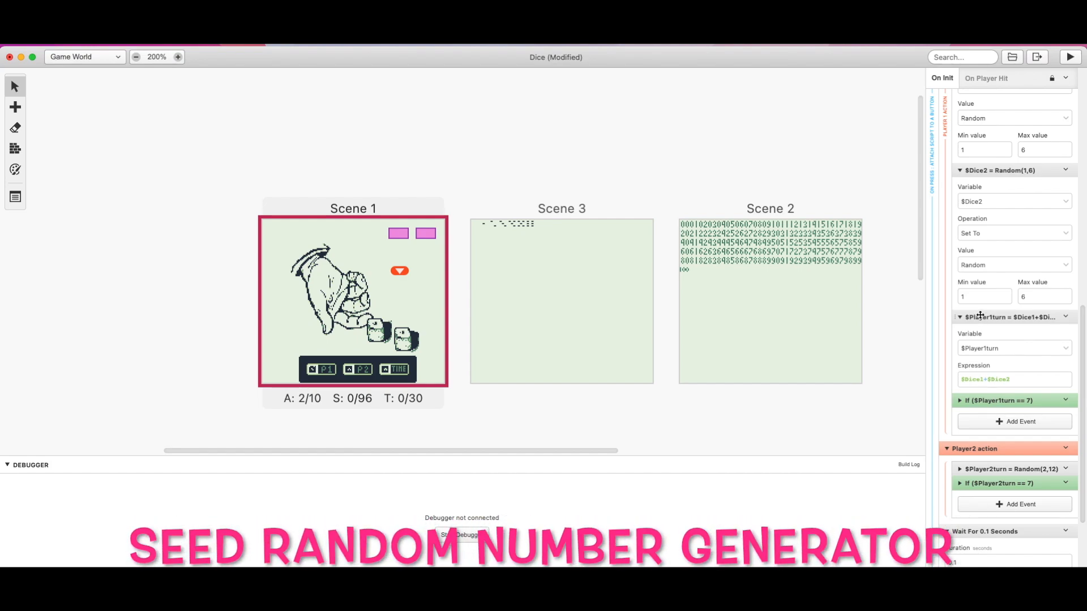
pyautogui.scroll(5, 981, 315)
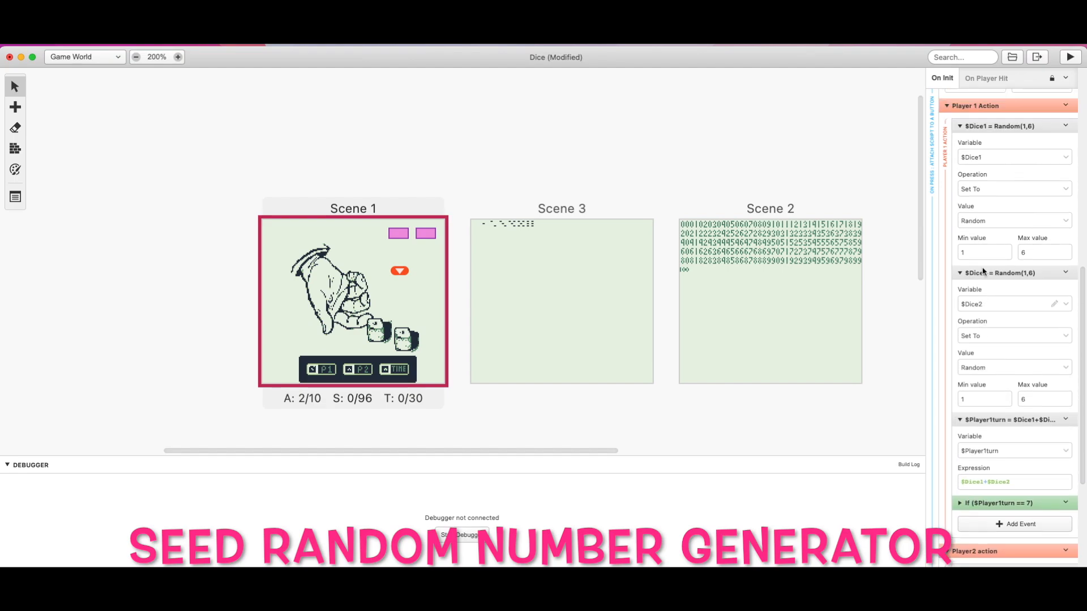
pyautogui.click(960, 224)
pyautogui.click(960, 238)
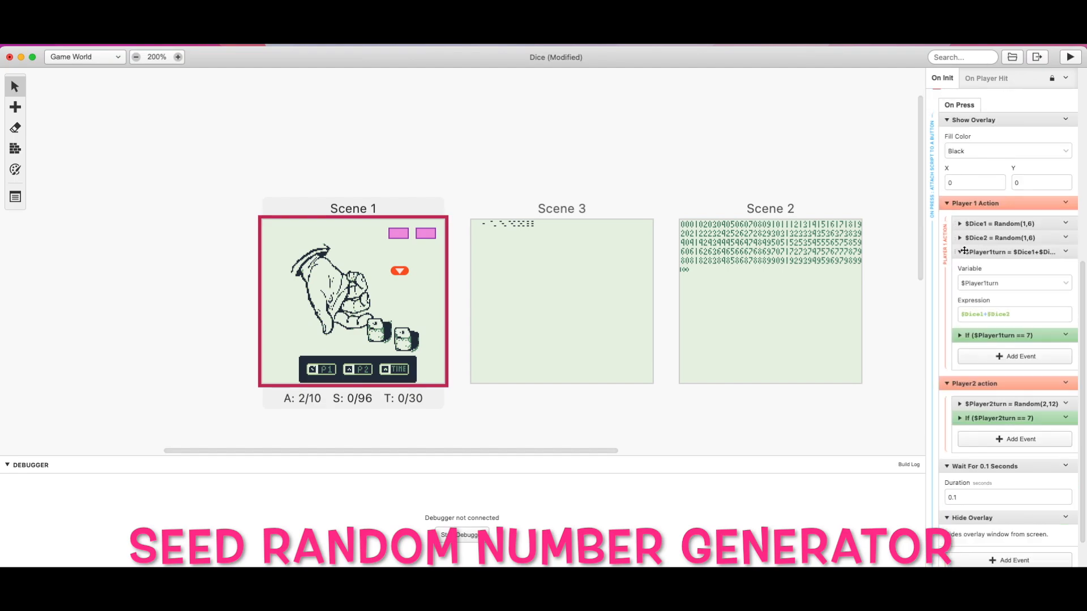
pyautogui.click(959, 252)
# - Insert a Seed Random Number Generator event before the Player 1 Action group in the A button script
pyautogui.click(1065, 227)
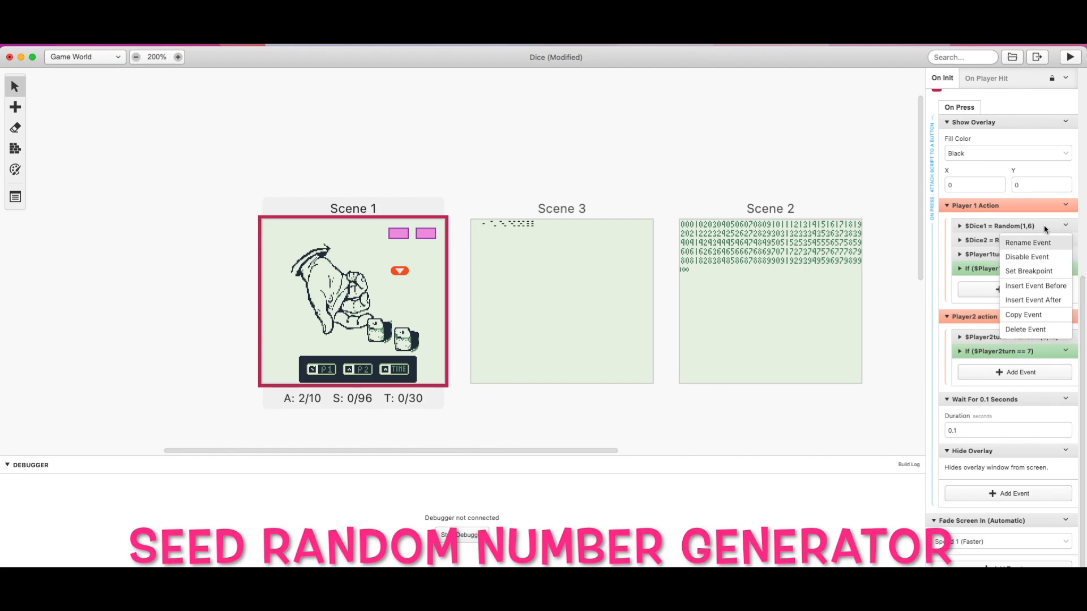
pyautogui.click(1065, 206)
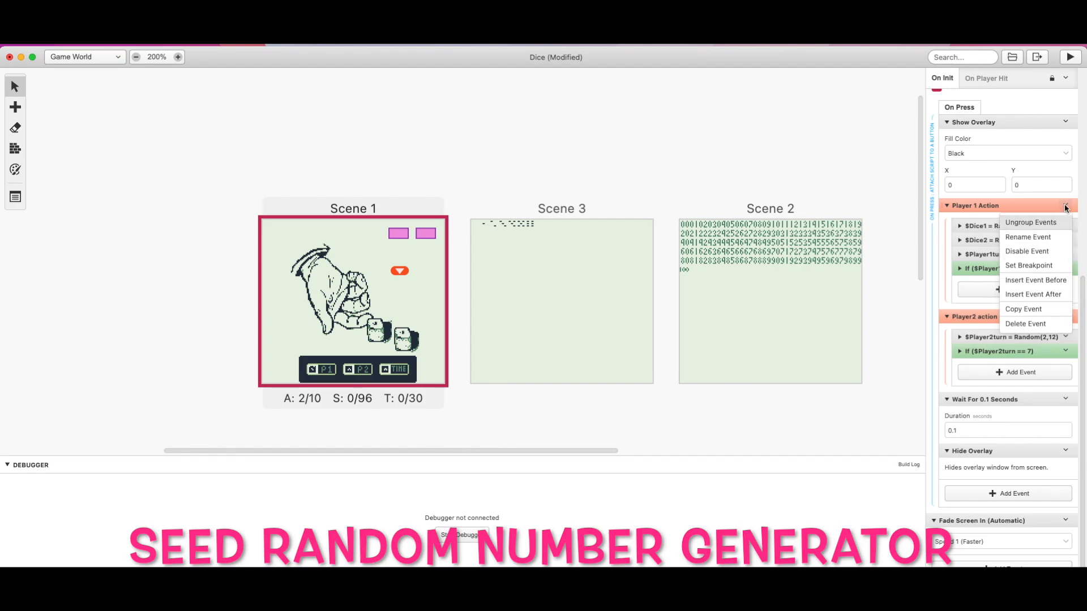
pyautogui.click(1051, 278)
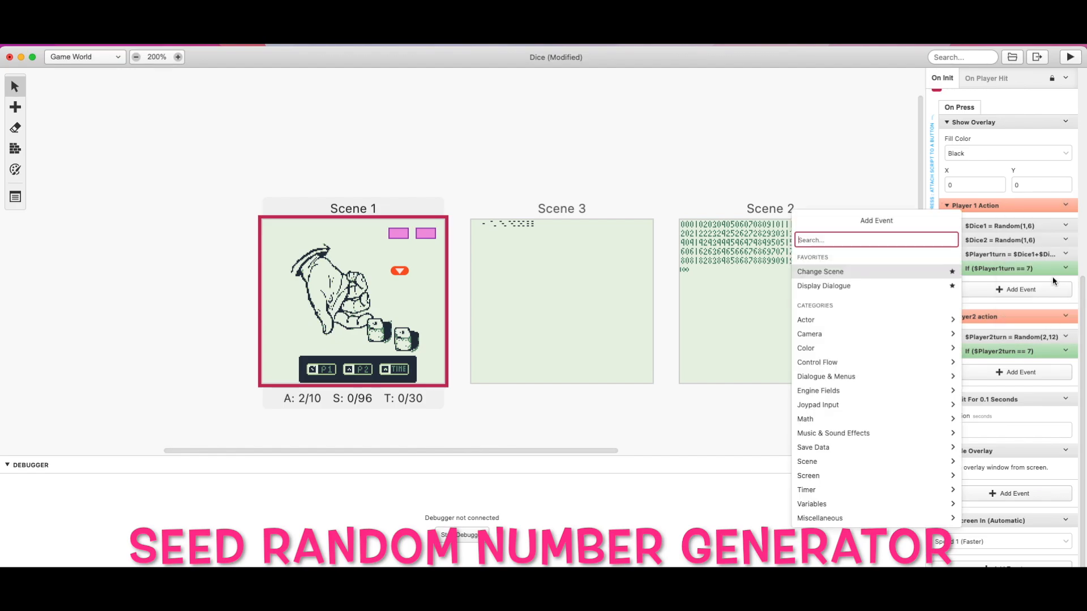
pyautogui.write('seed random')
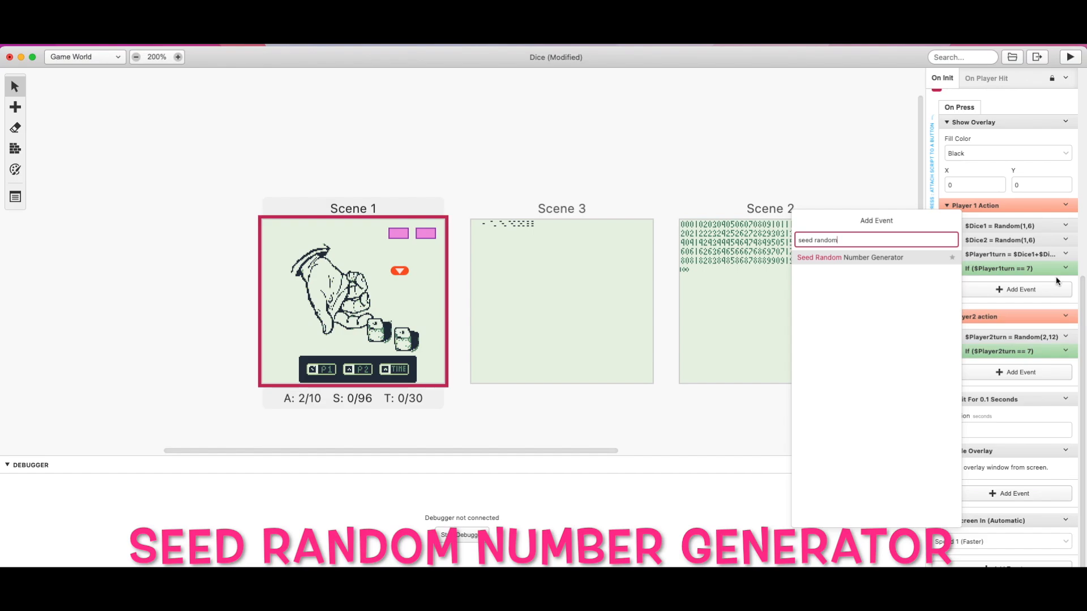
pyautogui.click(863, 258)
pyautogui.scroll(1, 996, 254)
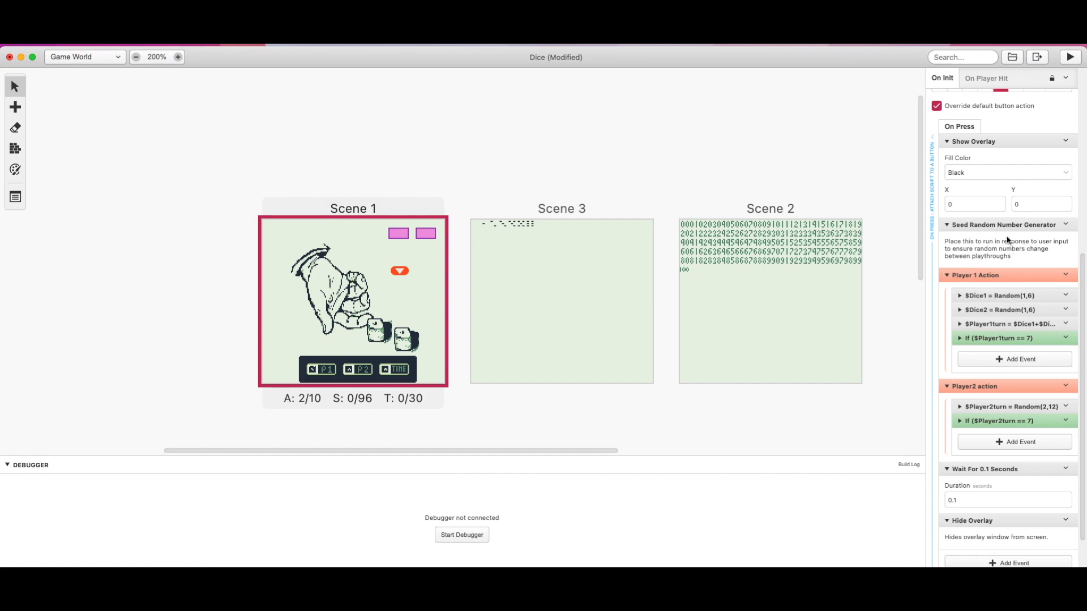
# - Expand the $Player1turn event, look up the Evaluate Math Expression event for insertion after it, and close the event list without adding anything
pyautogui.click(959, 324)
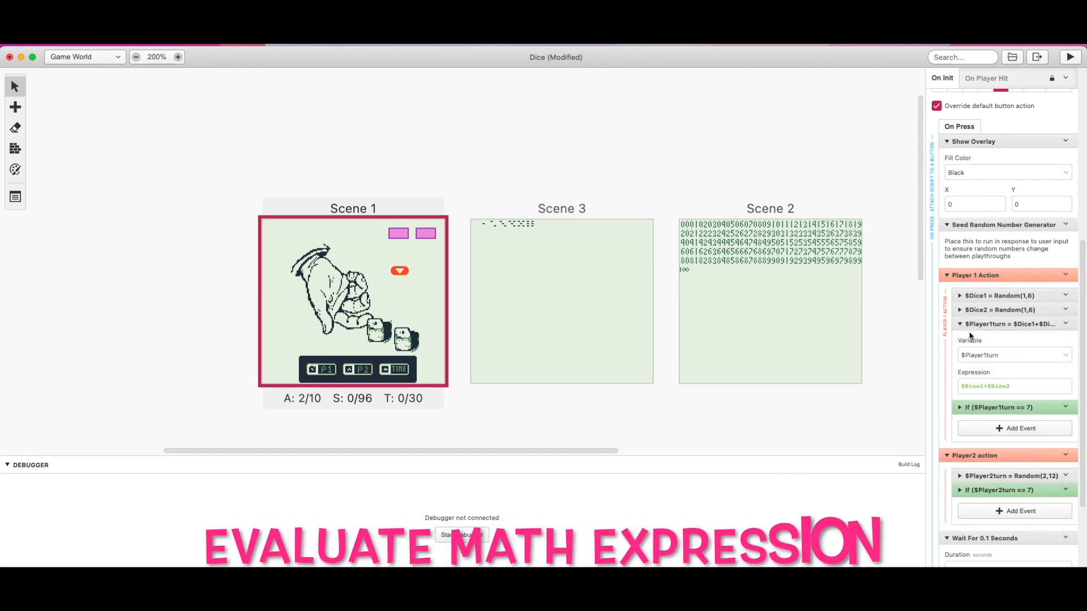
pyautogui.click(1065, 325)
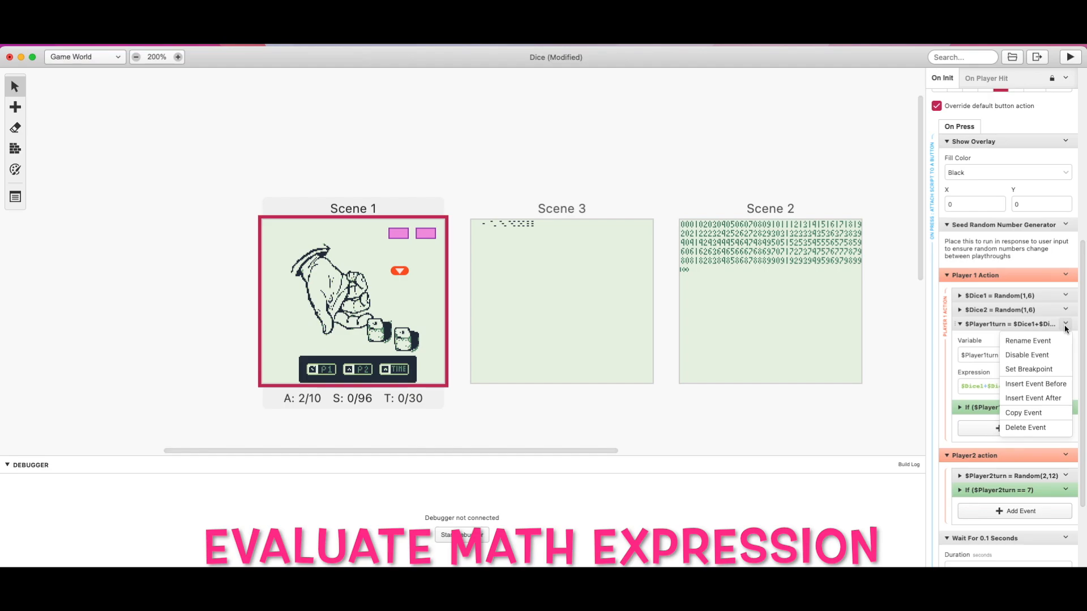
pyautogui.click(1037, 399)
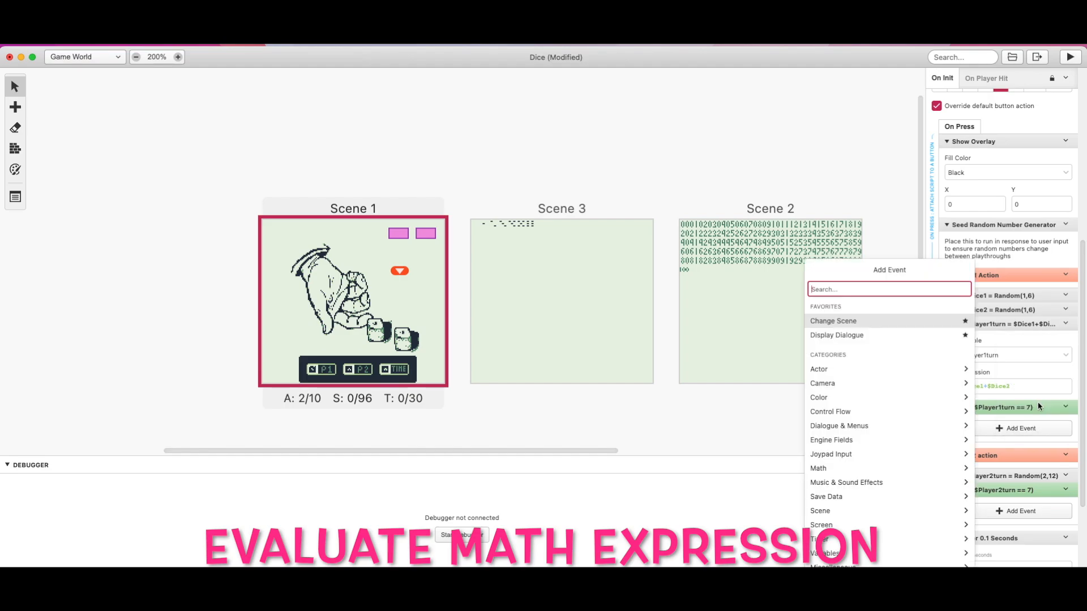
pyautogui.write('evalu')
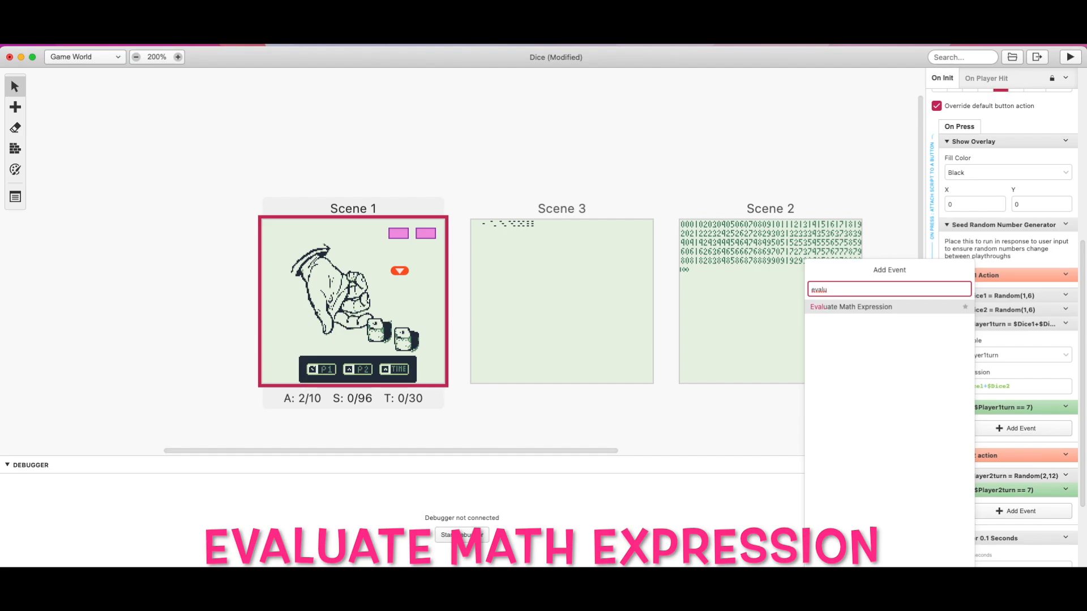
pyautogui.press('BackSpace')
pyautogui.press('BackSpace')
pyautogui.press('BackSpace')
pyautogui.press('BackSpace')
pyautogui.press('BackSpace')
pyautogui.click(891, 238)
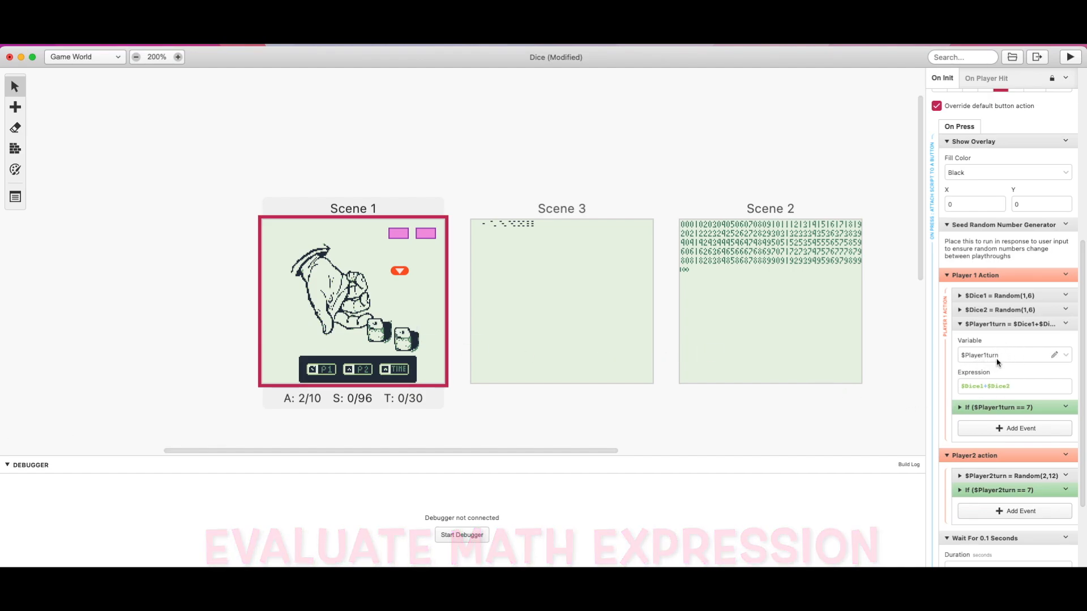
# - Examine the $Player1turn expression, then expand the If ($Player1turn == 7) event and review its true and Else branches
pyautogui.doubleClick(985, 387)
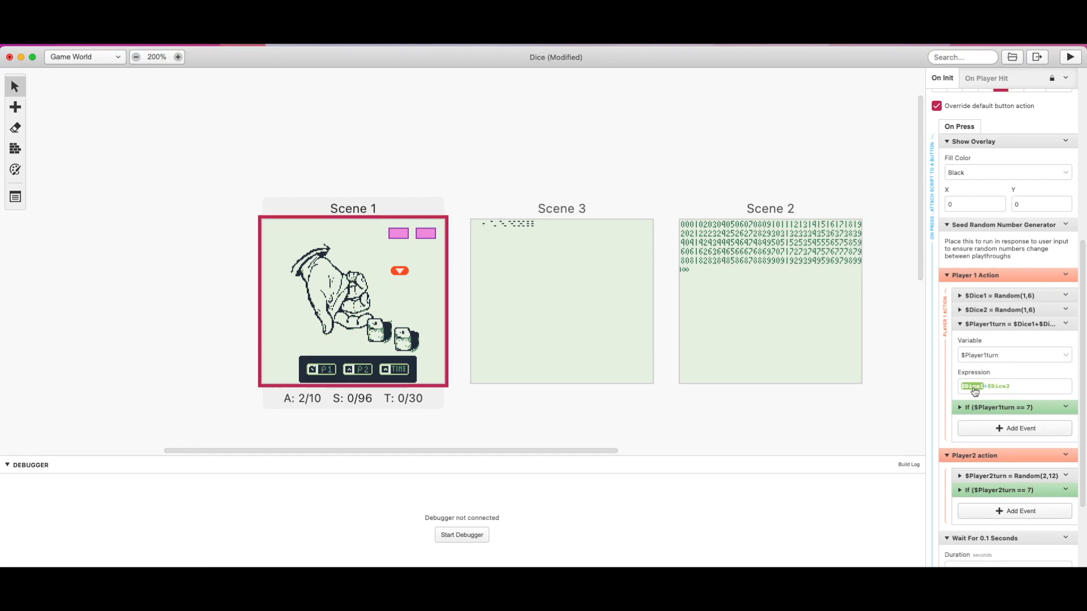
pyautogui.doubleClick(993, 387)
pyautogui.scroll(-2, 1027, 371)
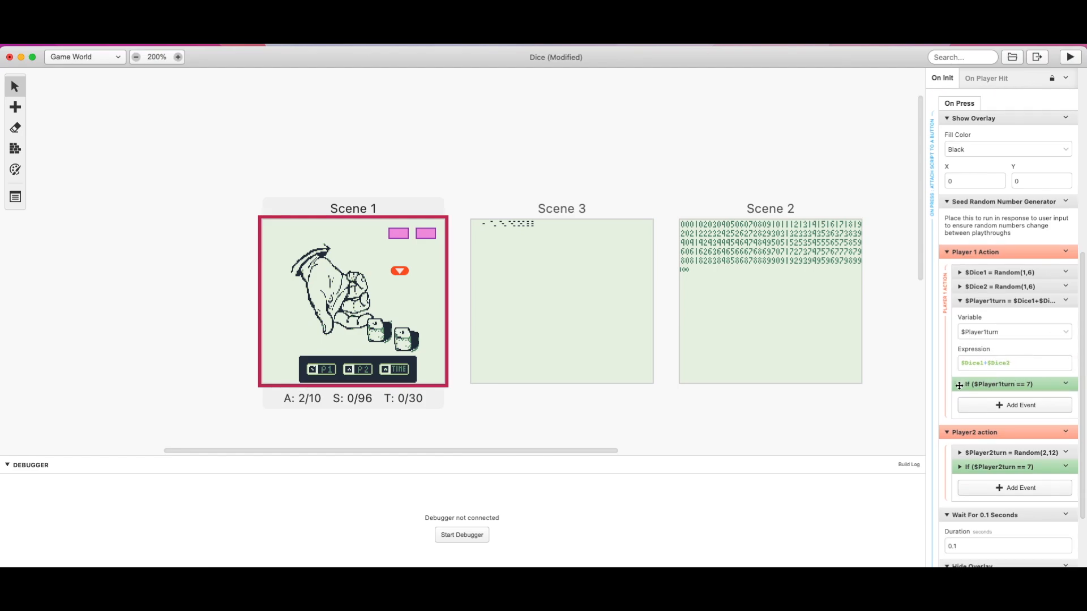
pyautogui.click(958, 385)
pyautogui.scroll(-5, 1018, 381)
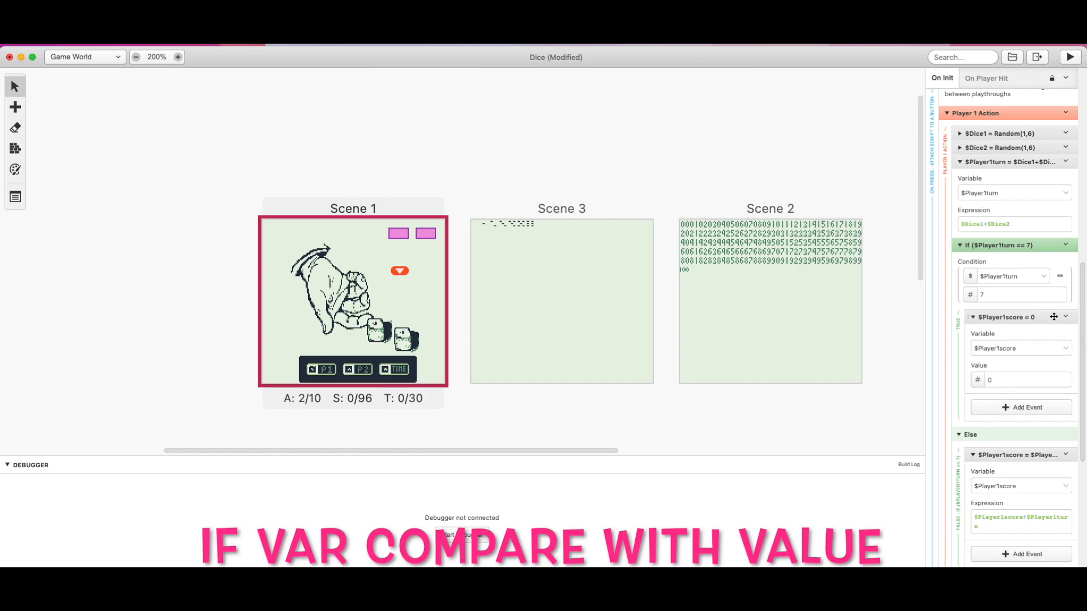
pyautogui.scroll(-1, 1040, 448)
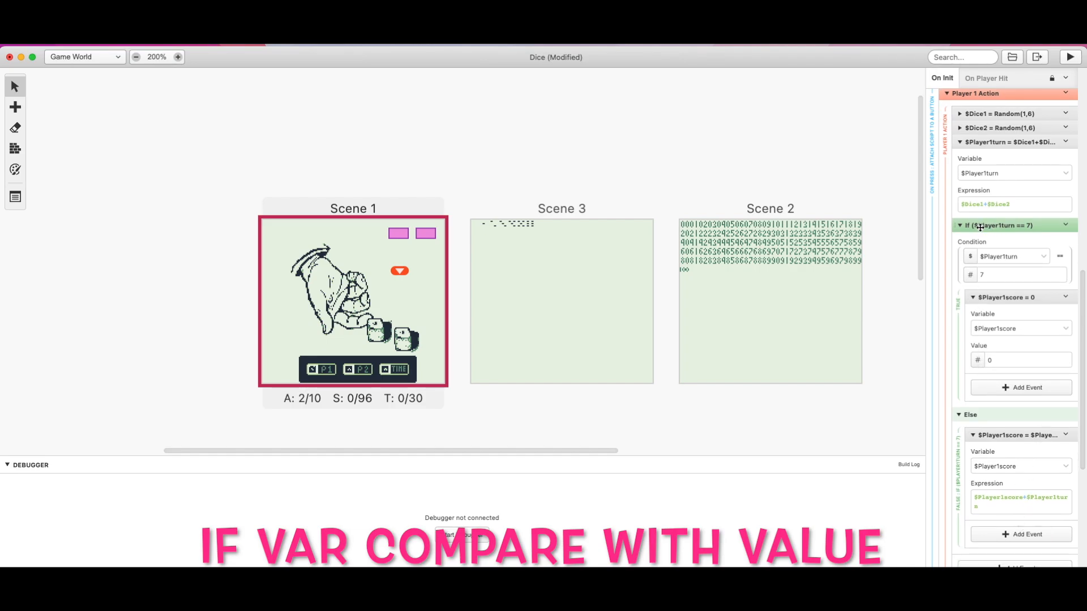
# - Look up the If Variable Compare With Value event for the Else branch, and close the event list without adding anything
pyautogui.click(1026, 535)
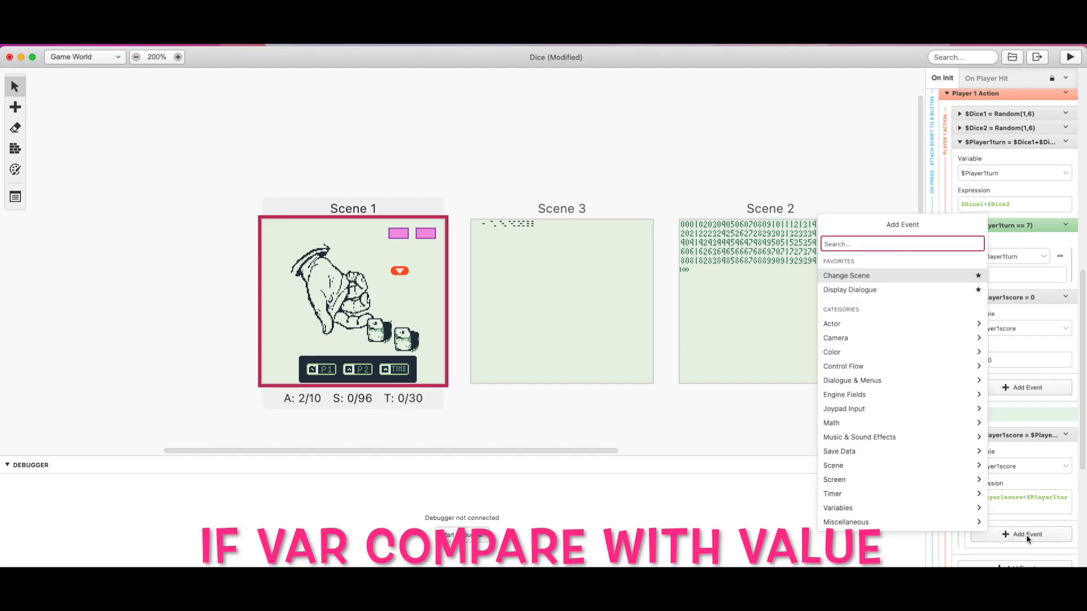
pyautogui.write('if variable compare with')
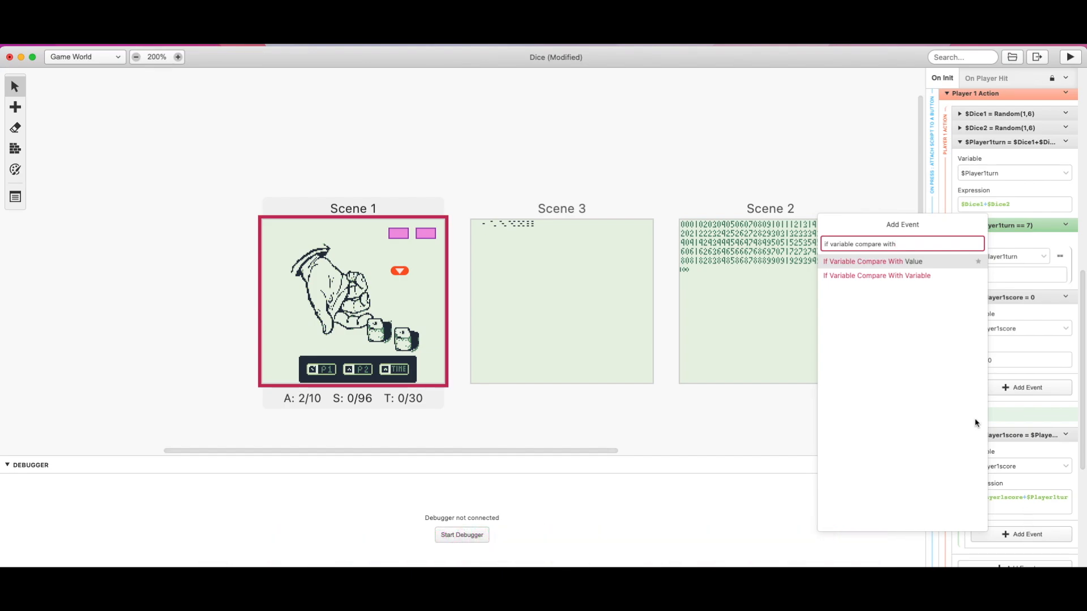
pyautogui.press('super+a')
pyautogui.press('BackSpace')
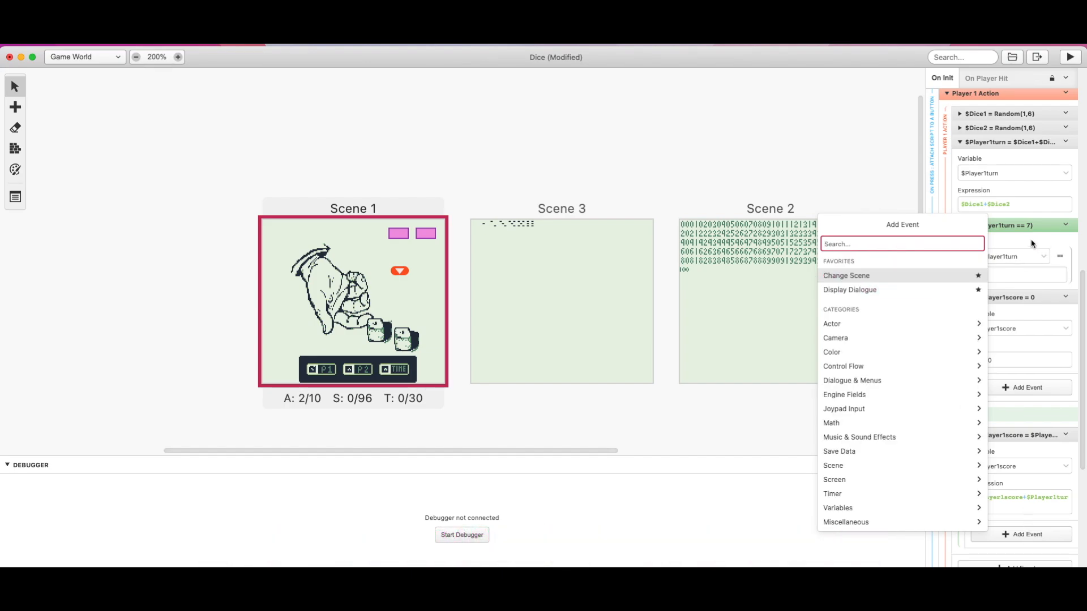
pyautogui.press('Escape')
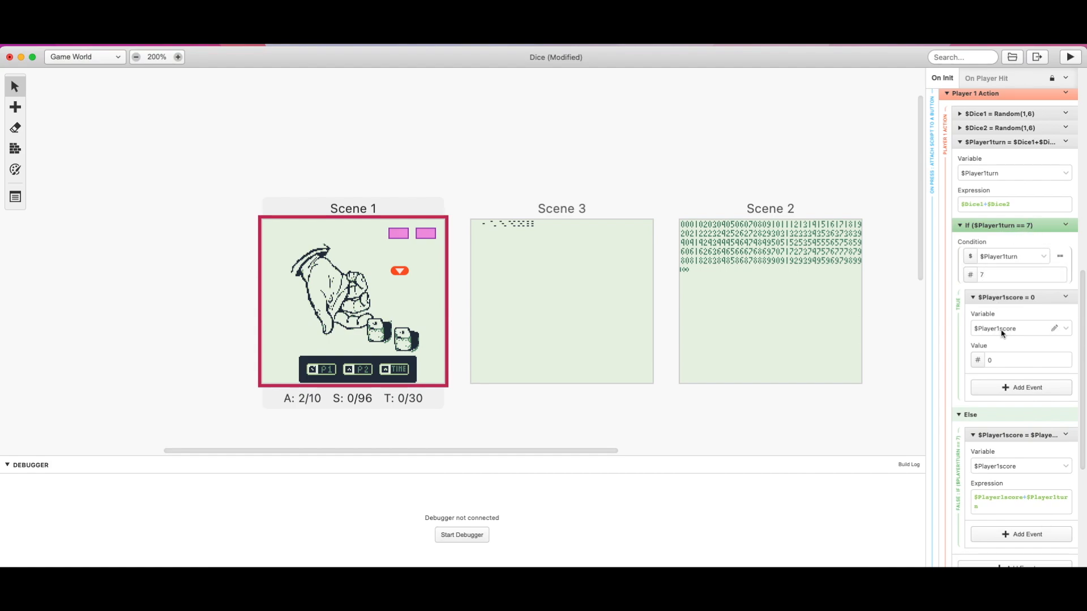
# - Examine the Else branch's $Player1score expression, look up the Evaluate Math Expression event, and close the event list without adding anything
pyautogui.scroll(-2, 1007, 353)
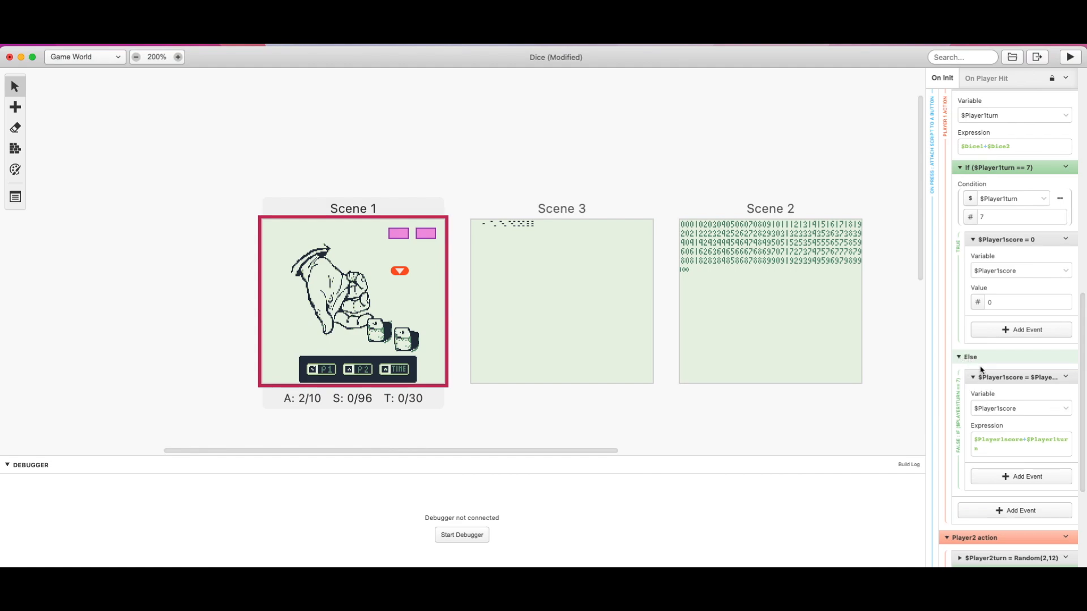
pyautogui.doubleClick(998, 439)
pyautogui.click(1058, 476)
pyautogui.write('ev')
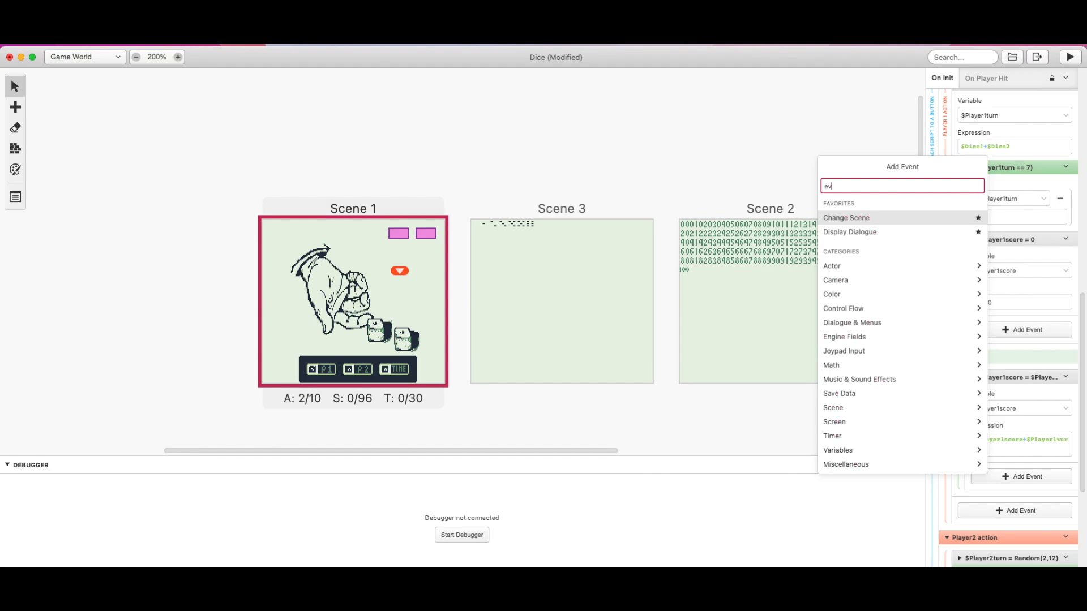
pyautogui.write('alua')
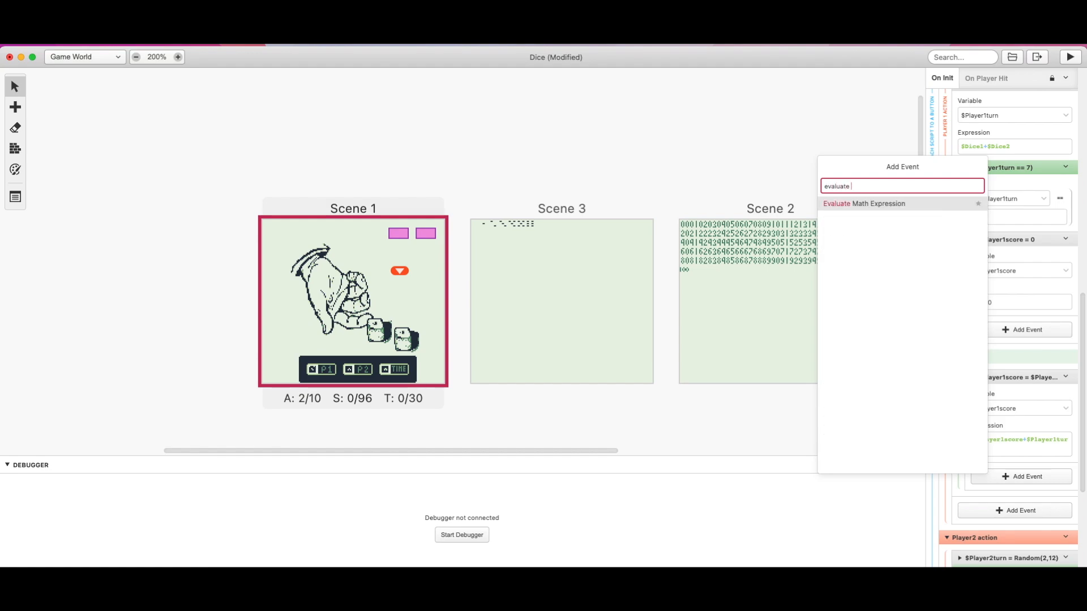
pyautogui.write('te')
pyautogui.press('BackSpace')
pyautogui.press('BackSpace')
pyautogui.press('BackSpace')
pyautogui.press('BackSpace')
pyautogui.press('BackSpace')
pyautogui.press('BackSpace')
pyautogui.press('BackSpace')
pyautogui.press('BackSpace')
pyautogui.press('BackSpace')
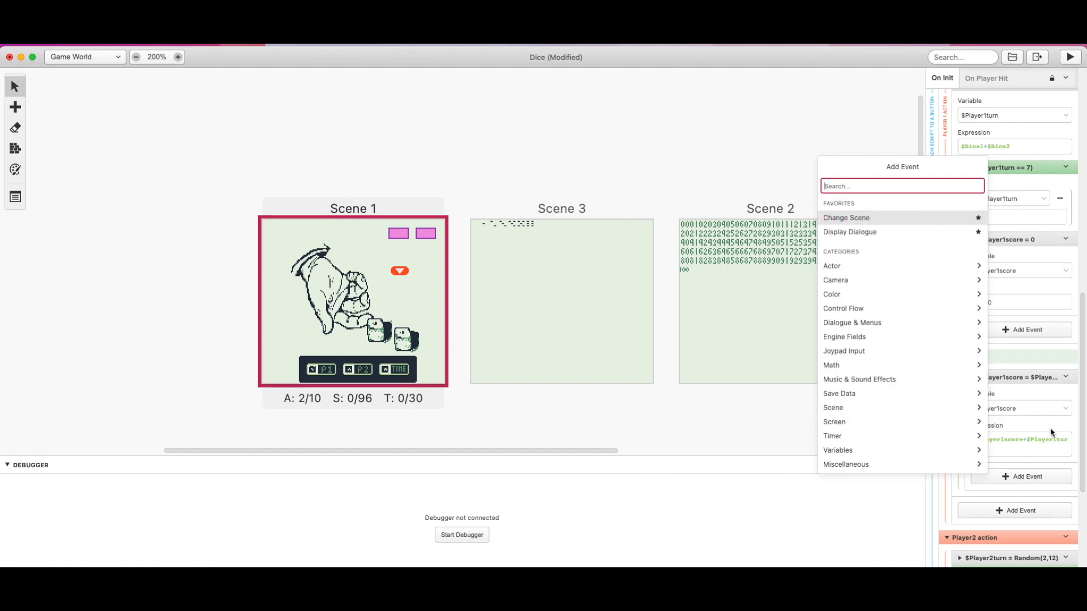
pyautogui.press('Escape')
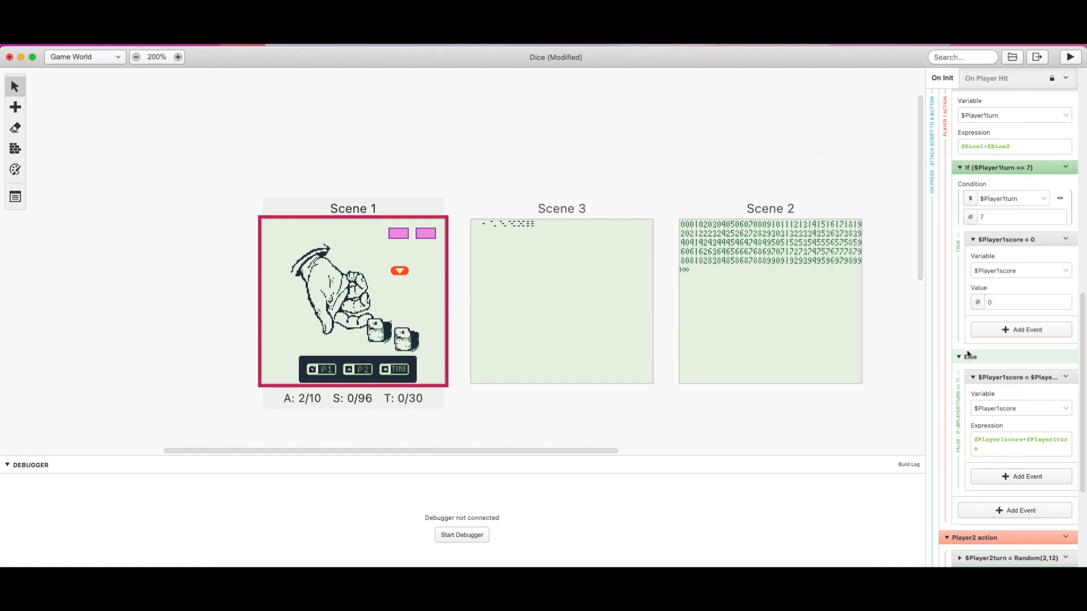
# - Collapse the If ($Player1turn == 7) and $Player1turn events in the Player 1 Action group
pyautogui.scroll(2, 973, 258)
pyautogui.click(962, 237)
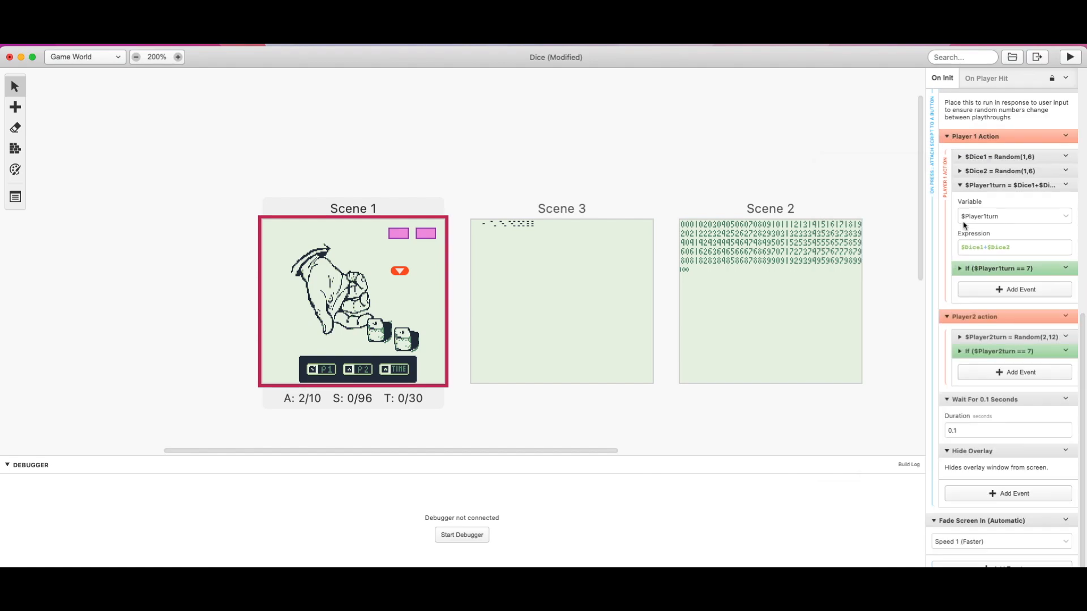
pyautogui.click(960, 185)
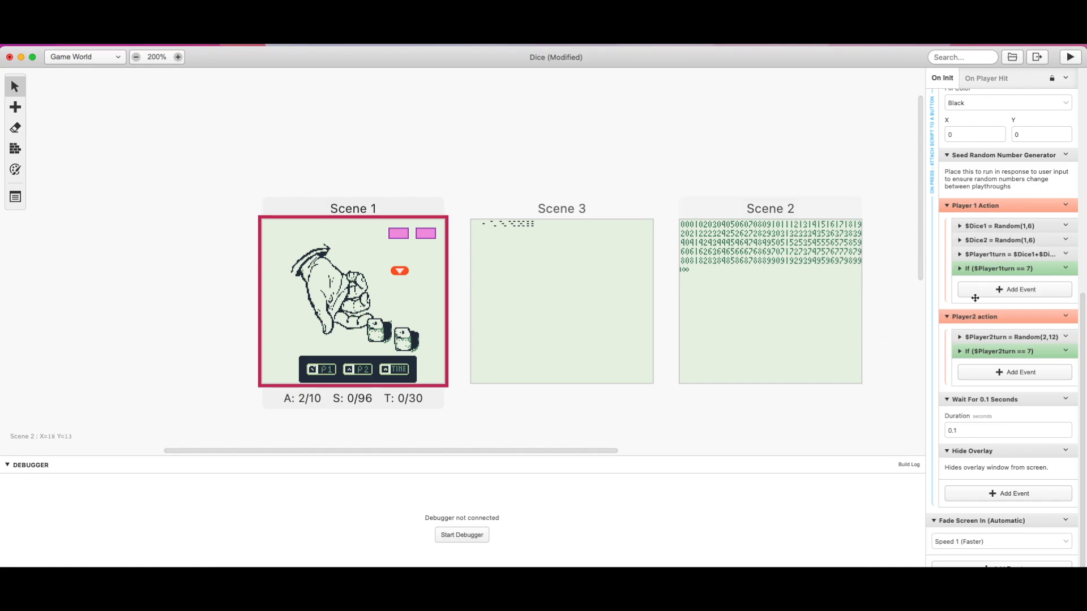
# - Expand the $Player1turn and If ($Player1turn == 7) events again and review how the Else branch adds the turn to $Player1score
pyautogui.click(961, 254)
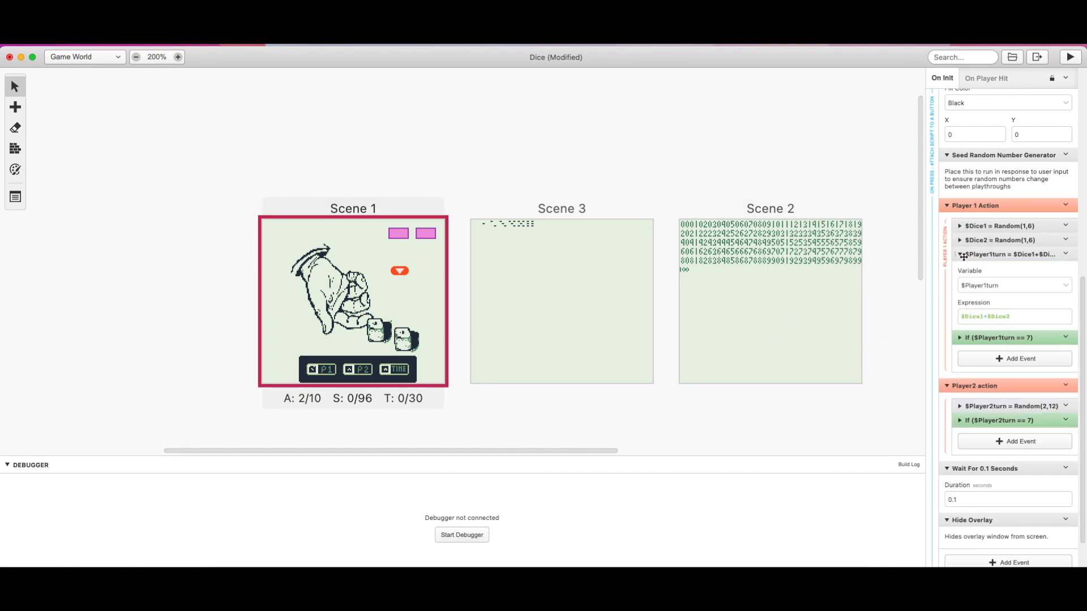
pyautogui.click(964, 338)
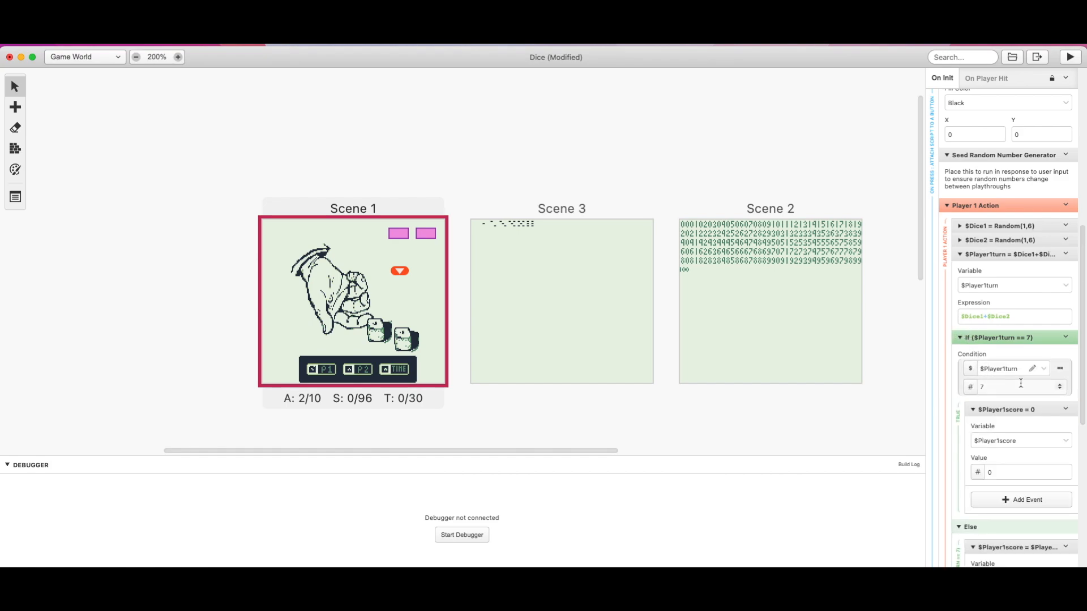
pyautogui.scroll(-5, 1024, 467)
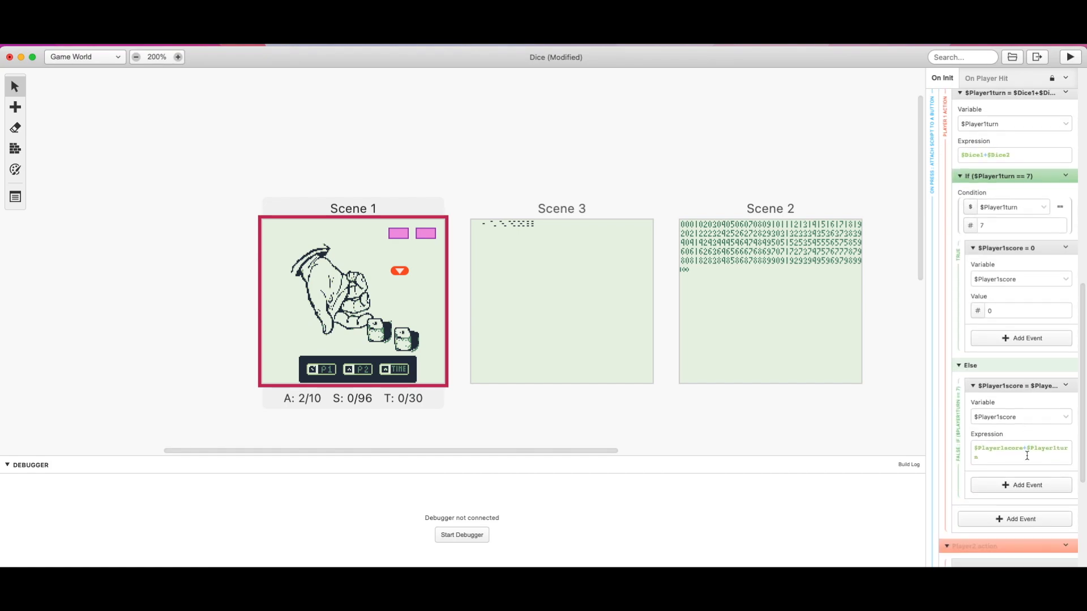
pyautogui.scroll(-2, 1024, 442)
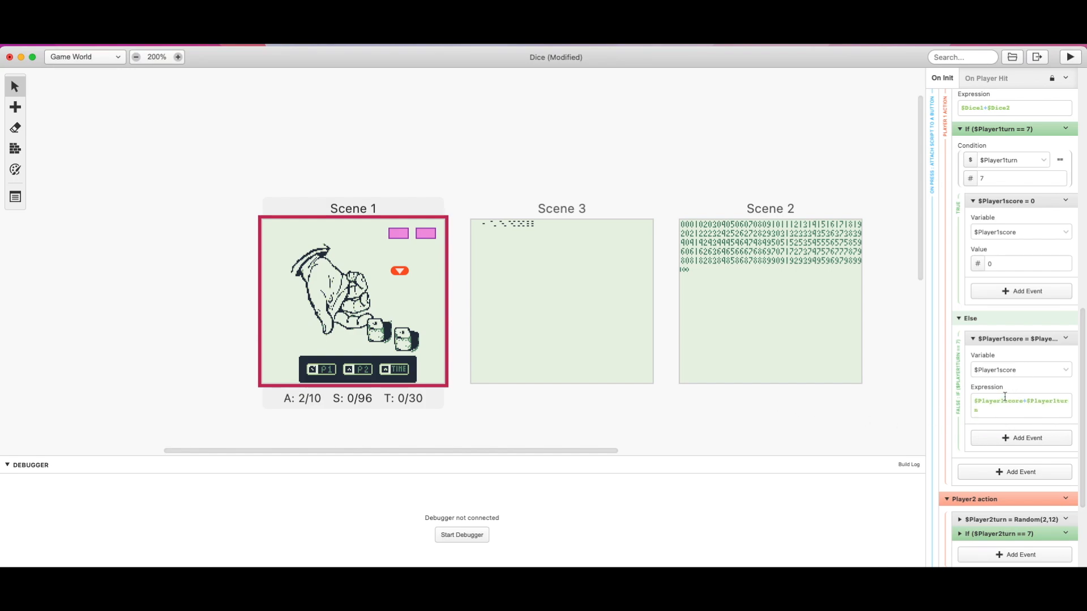
pyautogui.doubleClick(1019, 406)
pyautogui.scroll(-1, 1013, 451)
pyautogui.scroll(-4, 1012, 451)
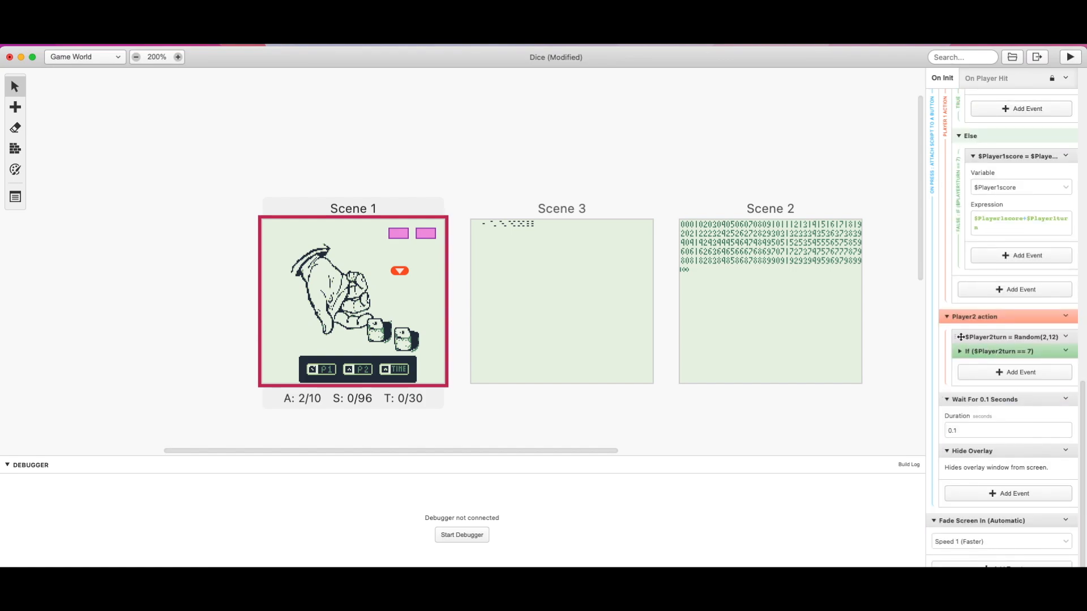
# - Collapse the Player 1 Action group and expand the $Player2turn event in the Player2 action group
pyautogui.scroll(13, 963, 318)
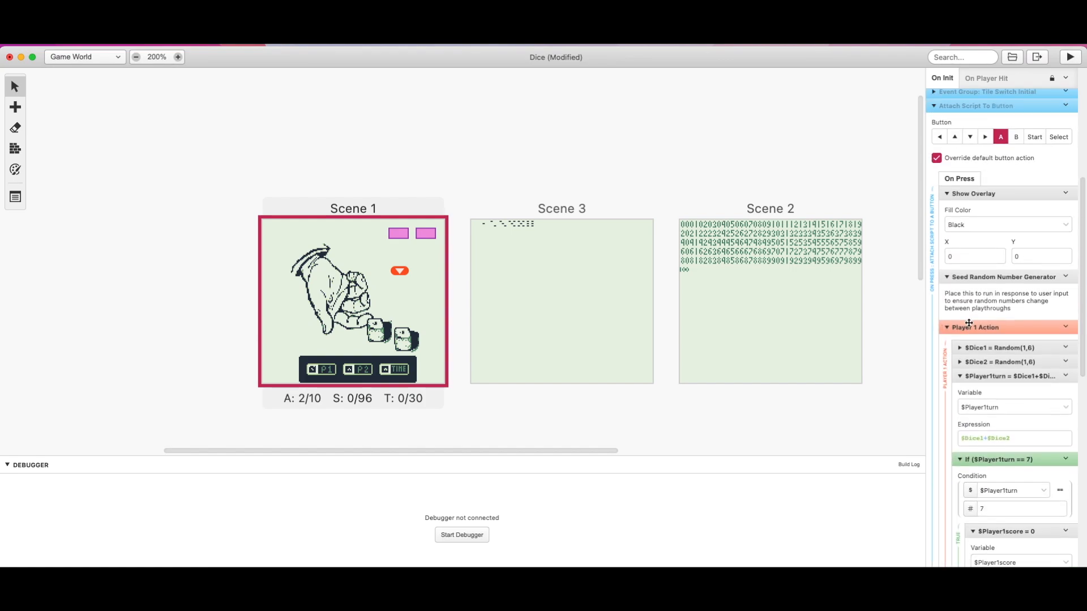
pyautogui.click(948, 328)
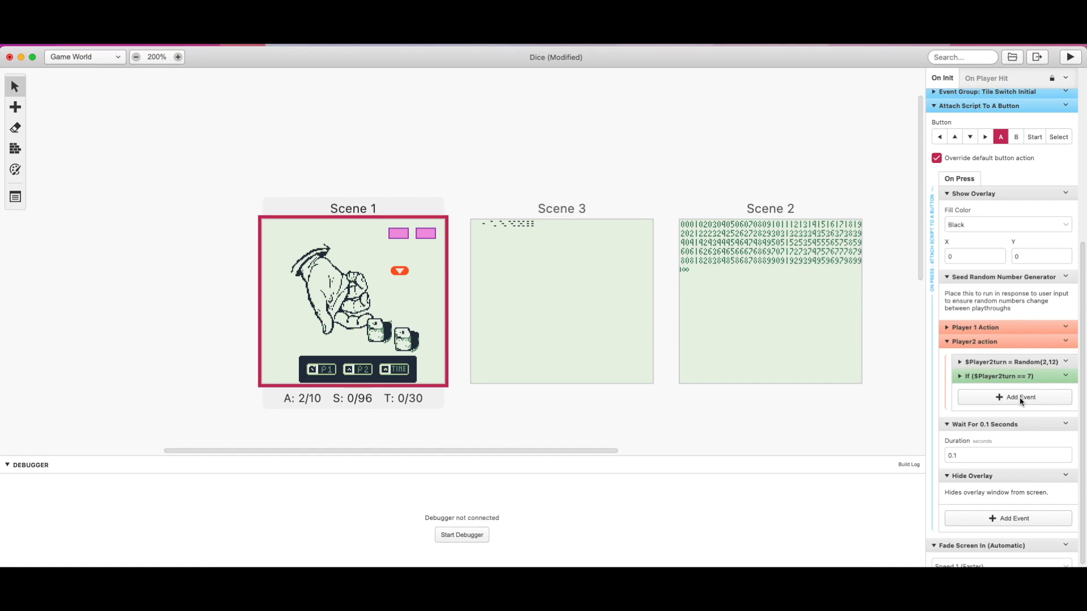
pyautogui.click(961, 362)
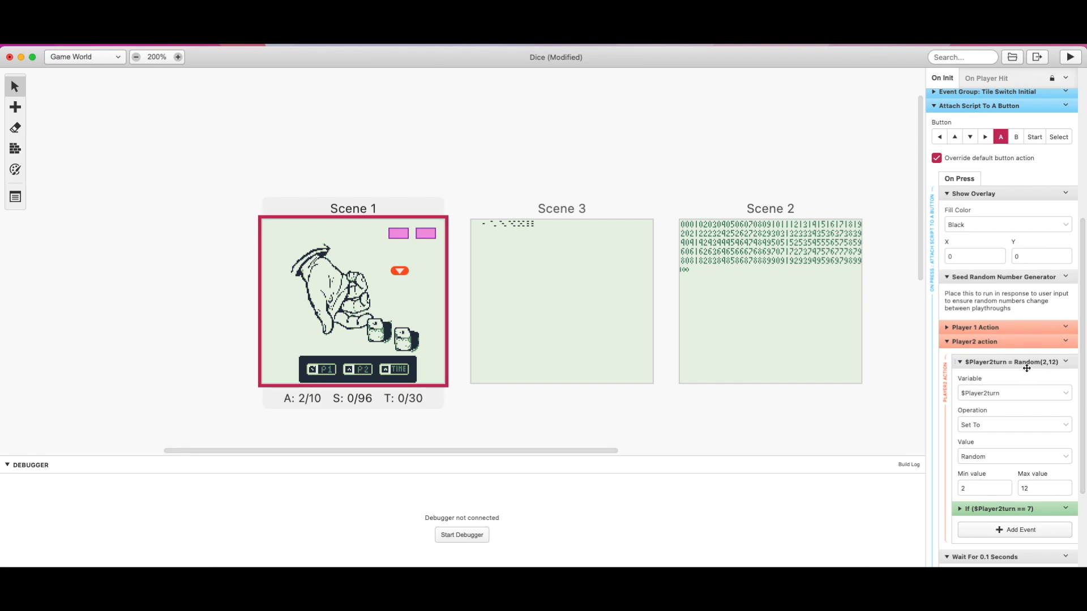
# - Reopen the Player 1 Action group, collapse its expanded events, and compare its dice events with the $Player2turn random event
pyautogui.click(949, 327)
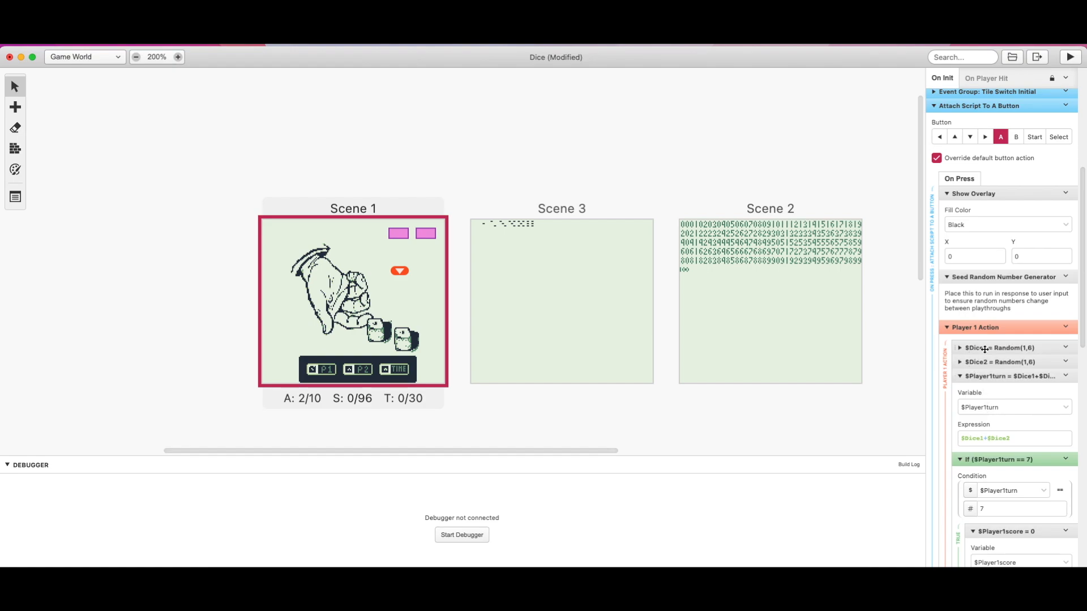
pyautogui.click(962, 376)
pyautogui.click(960, 390)
pyautogui.scroll(-4, 1018, 453)
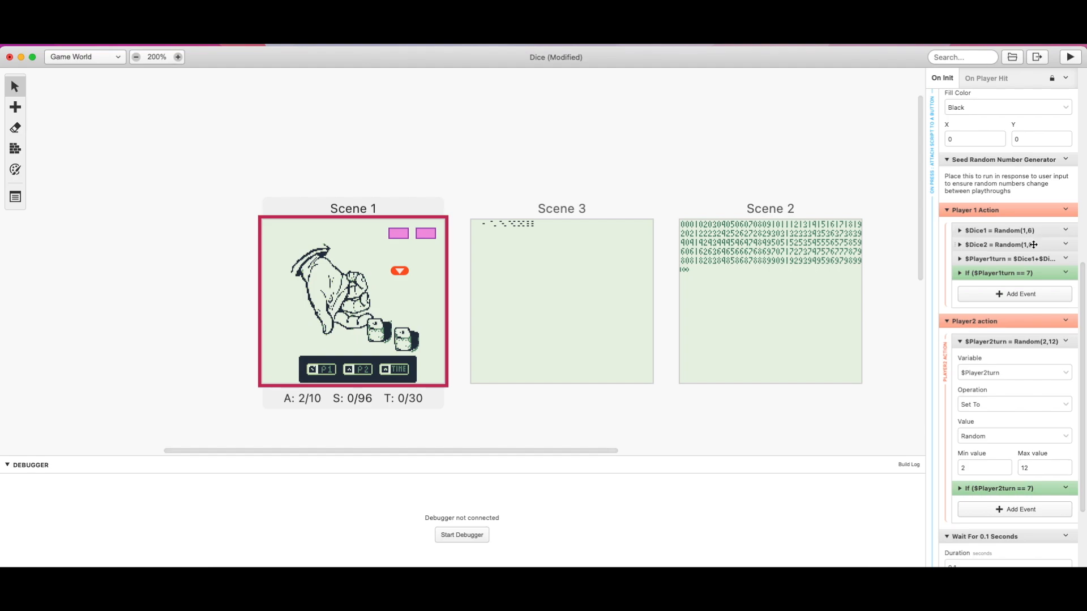
pyautogui.scroll(-3, 1007, 379)
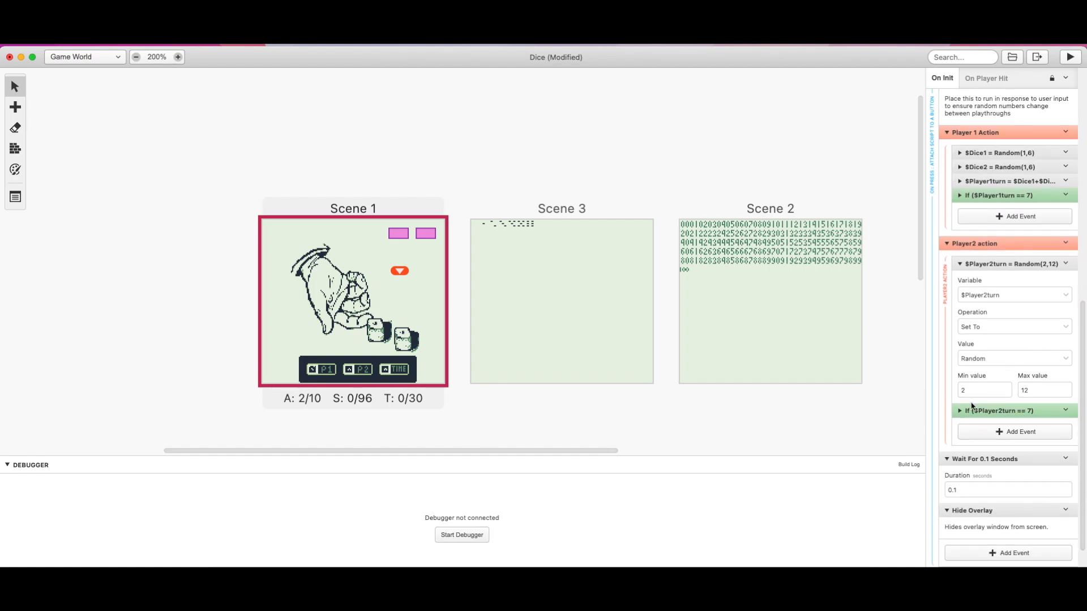
# - Expand the If ($Player2turn == 7) event and examine its $player2score reset and its Else branch expression
pyautogui.scroll(-1, 971, 402)
pyautogui.click(959, 387)
pyautogui.scroll(-8, 983, 402)
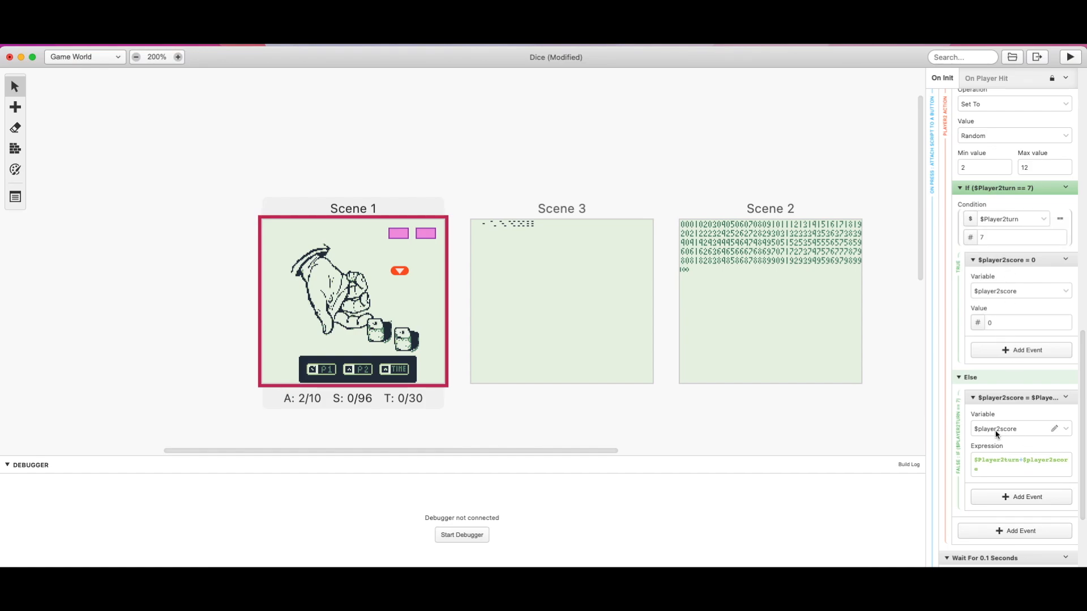
pyautogui.doubleClick(999, 461)
pyautogui.scroll(-1, 1050, 462)
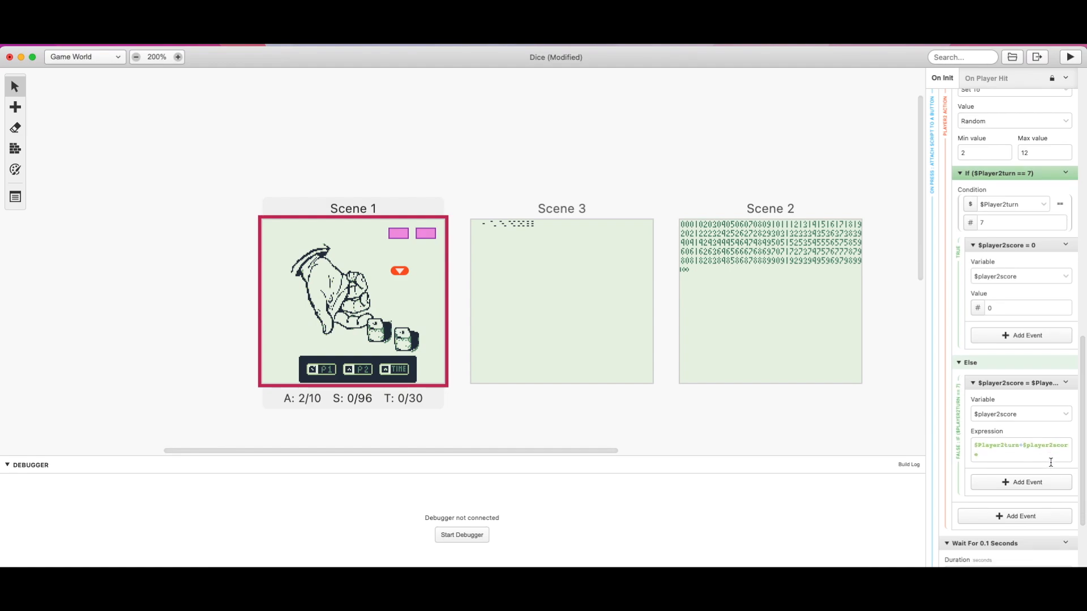
pyautogui.scroll(-3, 1057, 456)
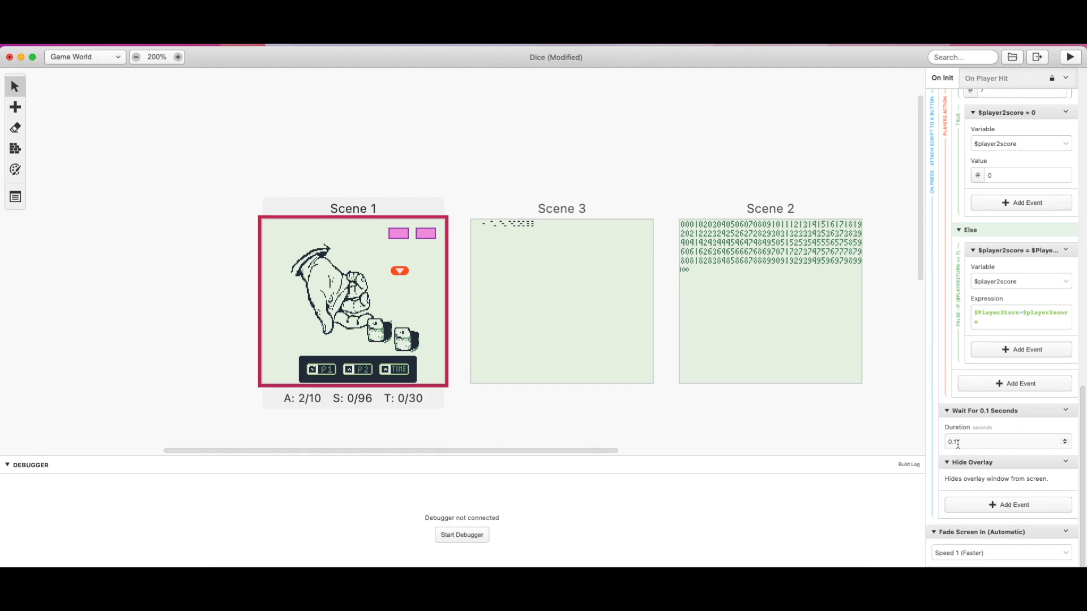
# - Check the wait duration, then collapse the Player2 action, Player 1 Action, Wait and Hide Overlay events in the A button script
pyautogui.moveTo(958, 444); pyautogui.dragTo(943, 441)
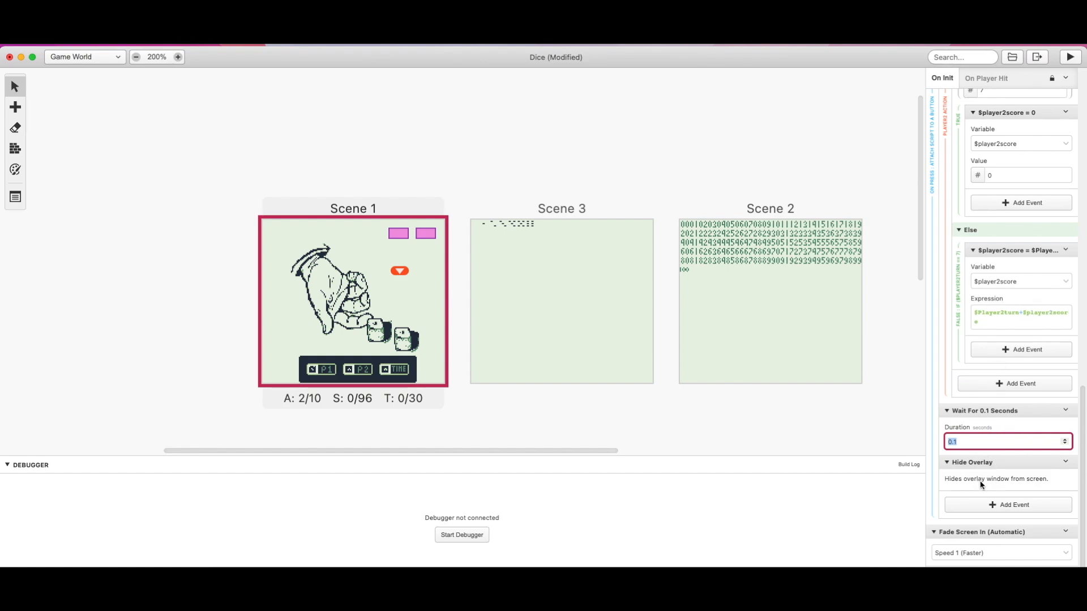
pyautogui.scroll(-1, 985, 484)
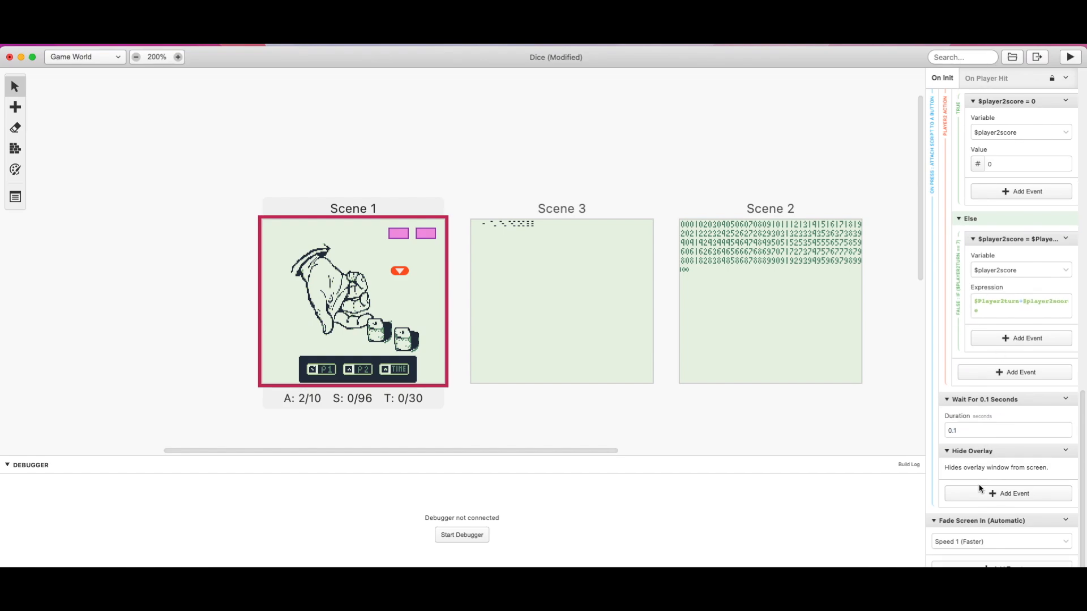
pyautogui.scroll(10, 984, 484)
pyautogui.click(947, 355)
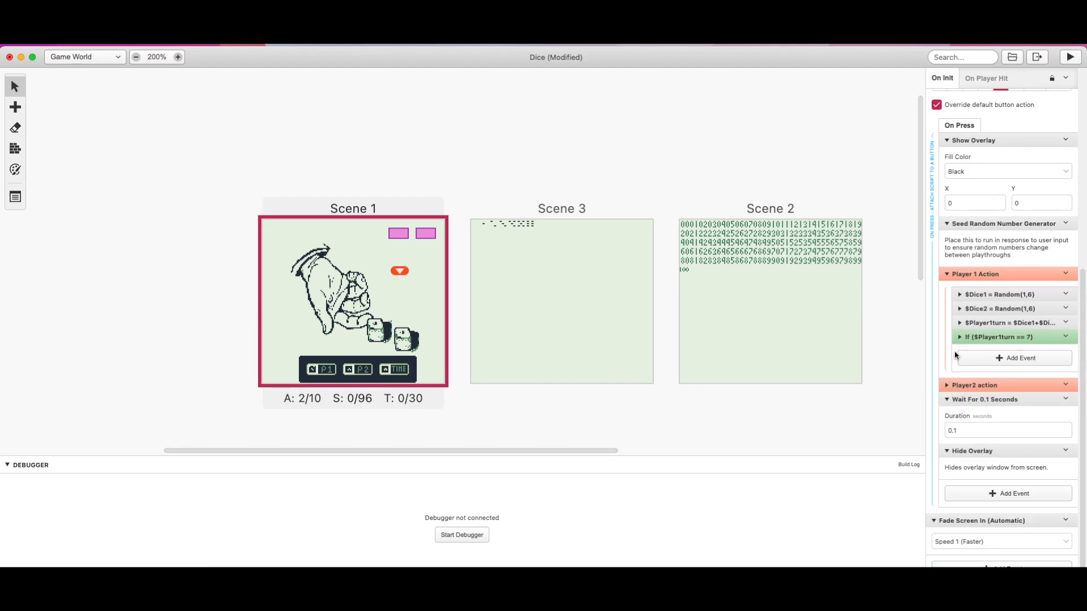
pyautogui.click(943, 274)
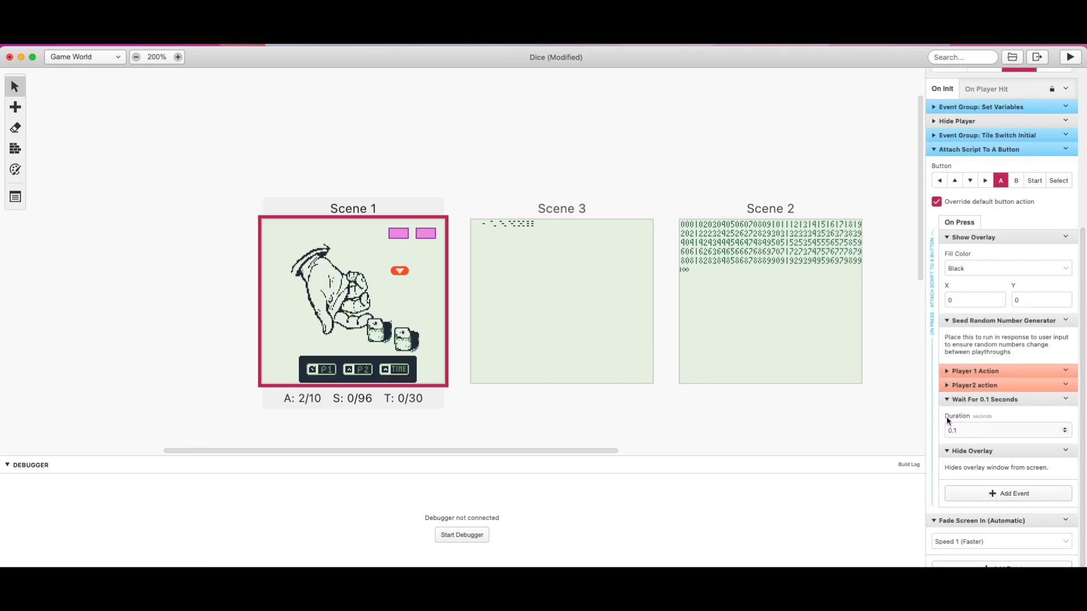
pyautogui.click(947, 400)
pyautogui.click(949, 450)
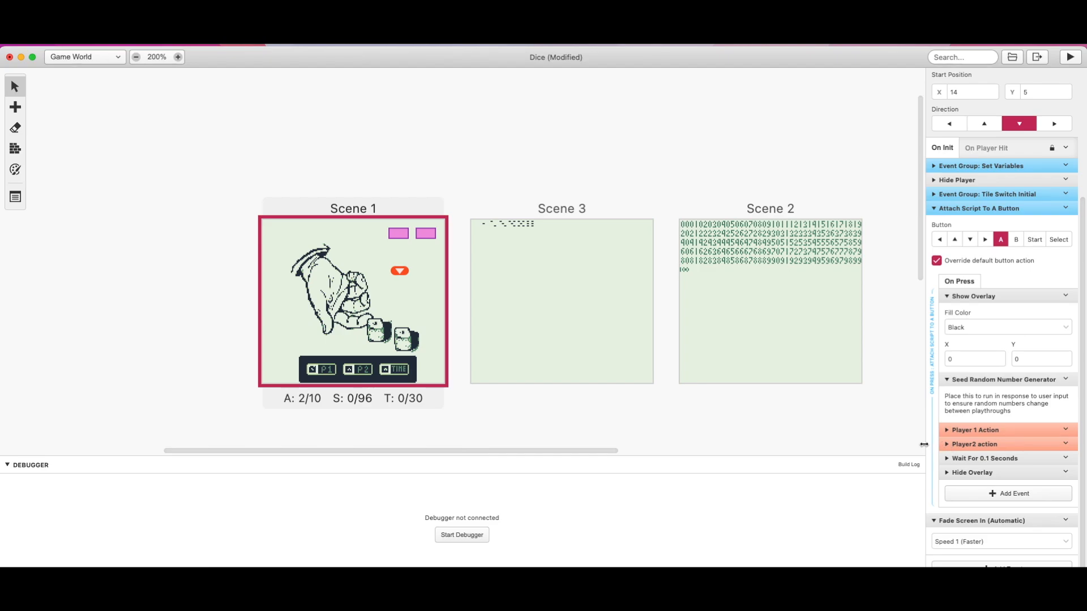
# - Move Scene 1's two pink actors up to the scene's top row, placing the Updater actor at X 14, Y 0
pyautogui.click(426, 235)
pyautogui.moveTo(425, 235); pyautogui.dragTo(397, 227)
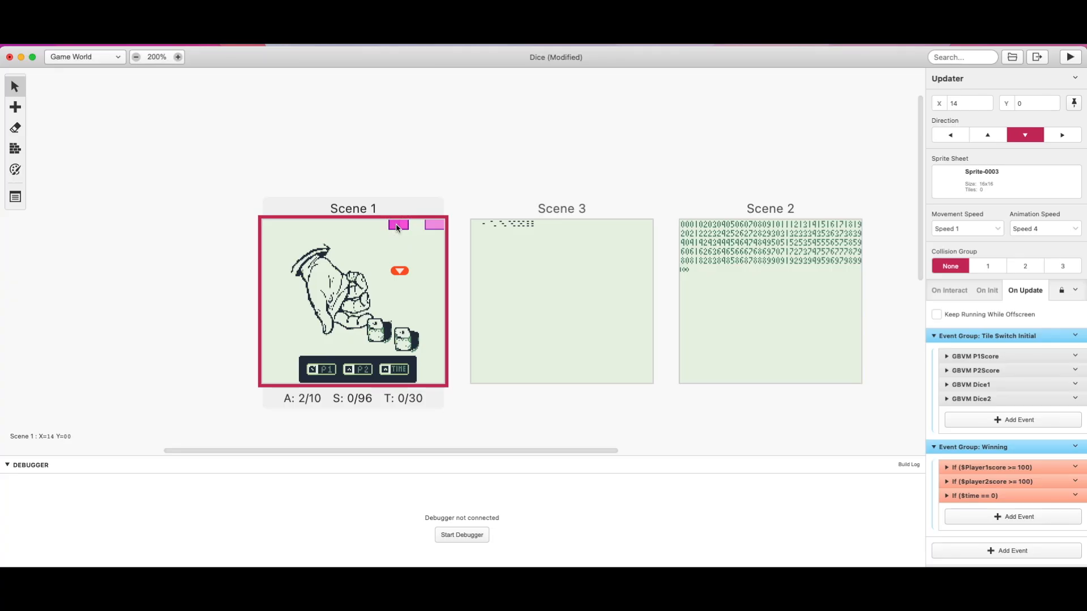
# - Examine the Timer actor's update script, covering its Wait, $time subtraction and GBVM Script events, and collapse them again
pyautogui.click(431, 226)
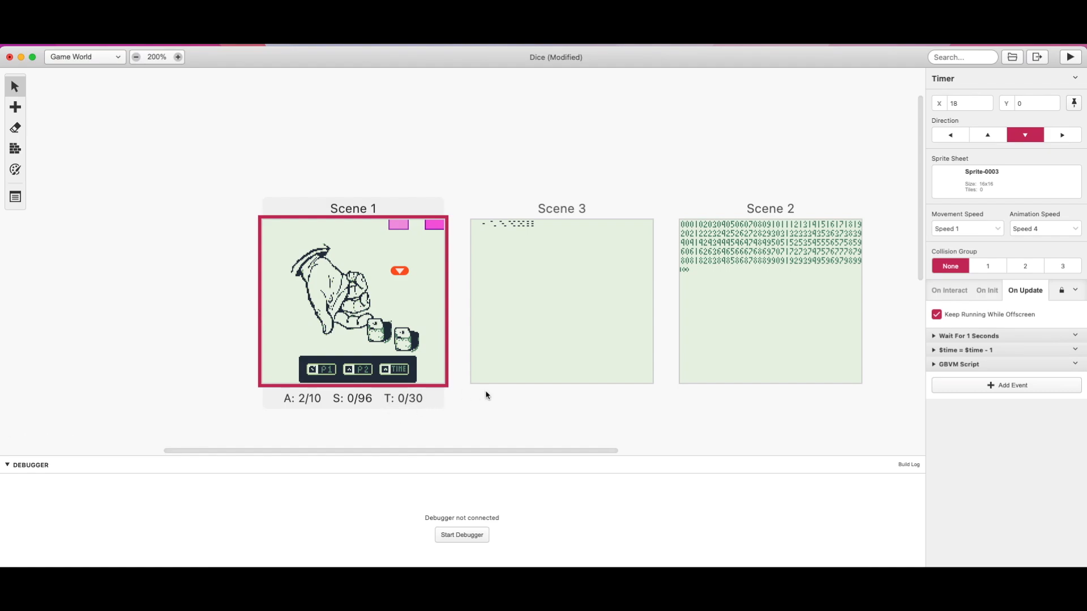
pyautogui.click(934, 335)
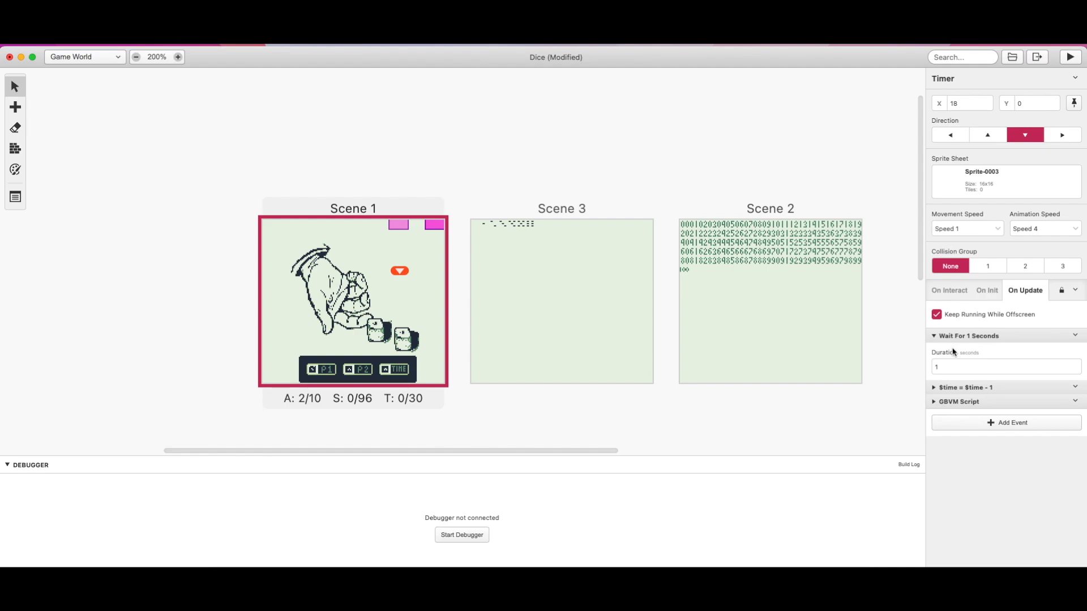
pyautogui.click(934, 387)
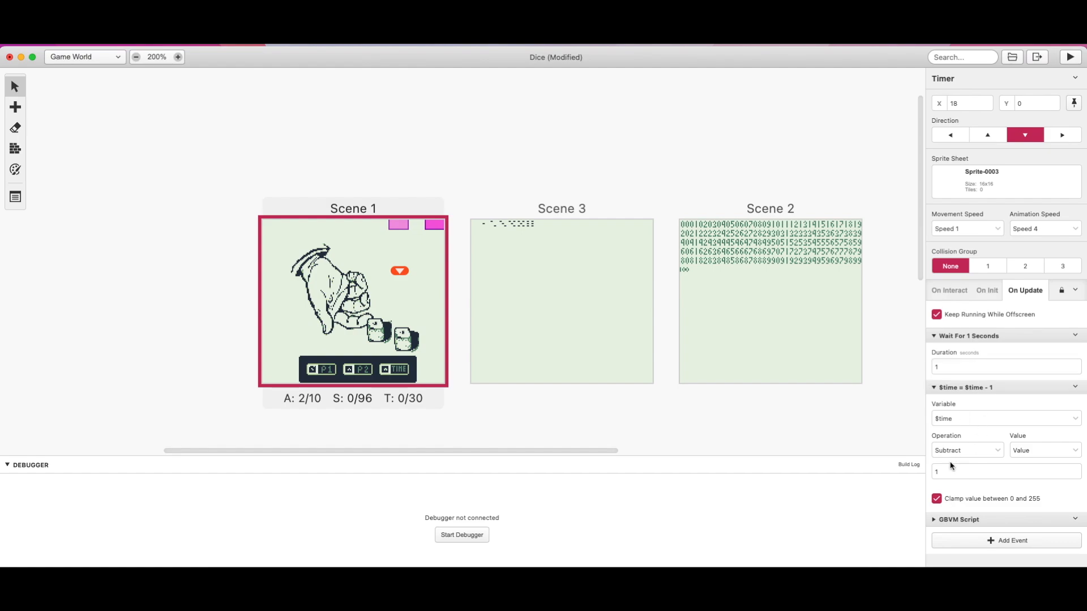
pyautogui.click(935, 519)
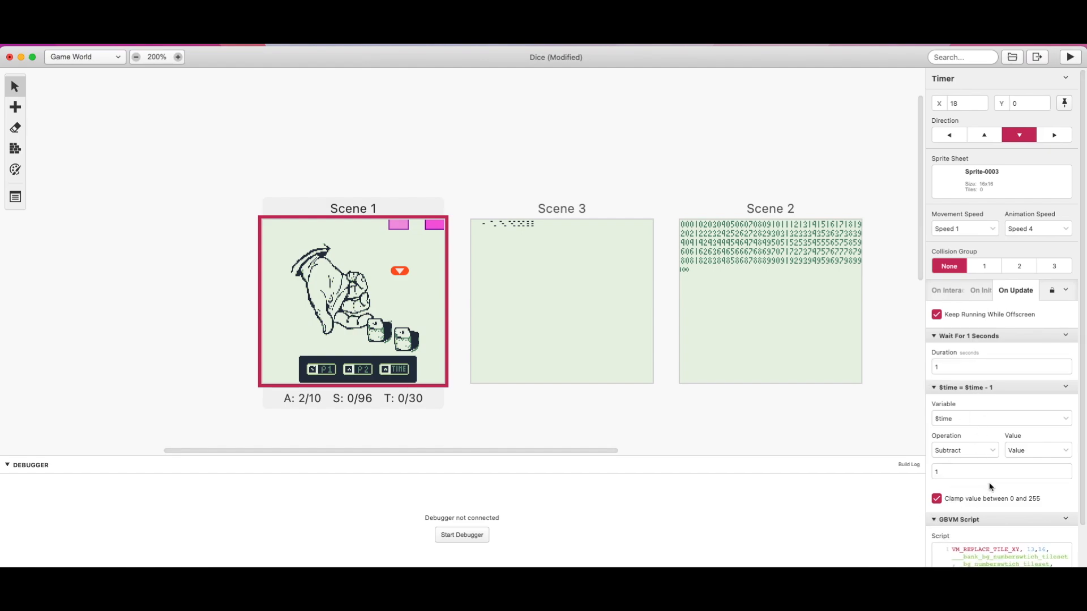
pyautogui.scroll(-2, 1058, 478)
pyautogui.scroll(-1, 1058, 480)
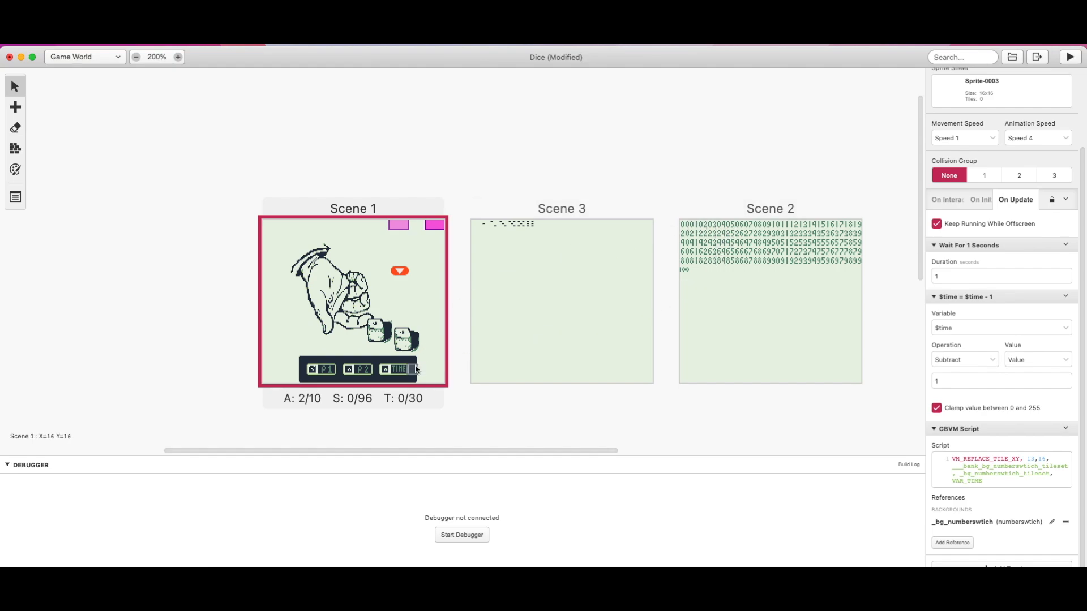
pyautogui.click(933, 428)
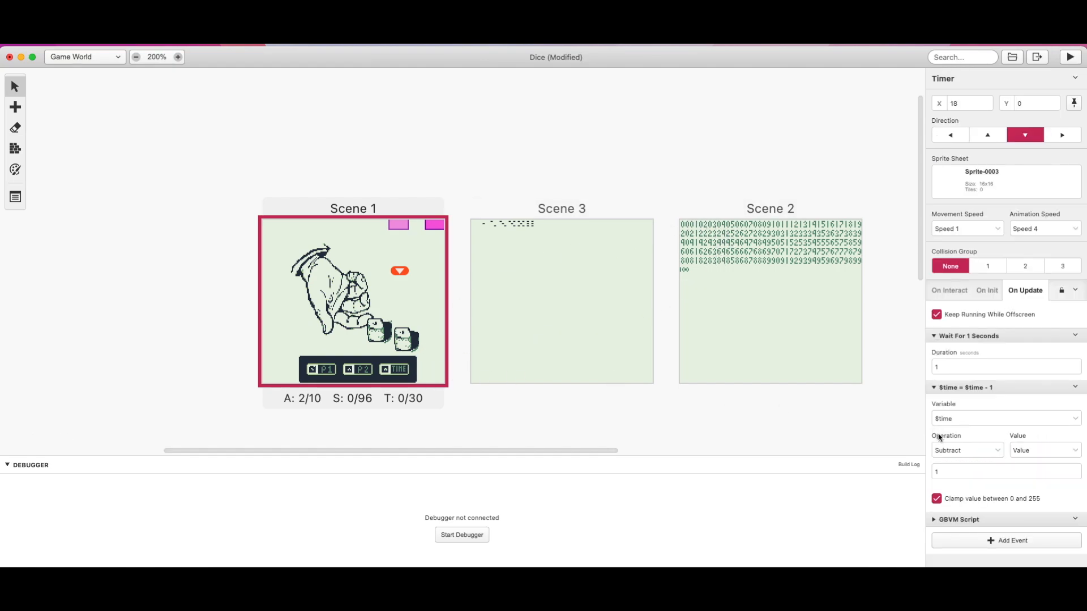
pyautogui.click(935, 389)
pyautogui.click(934, 336)
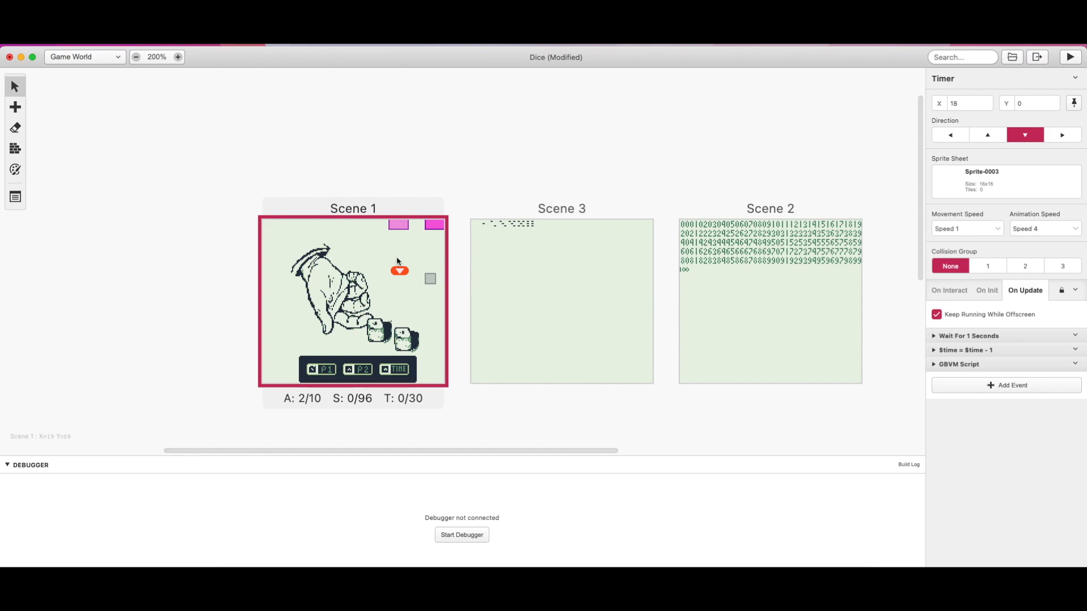
# - Select the Updater actor and check the tile-replacement code in its GBVM P1Score event, leaving the event collapsed
pyautogui.click(403, 226)
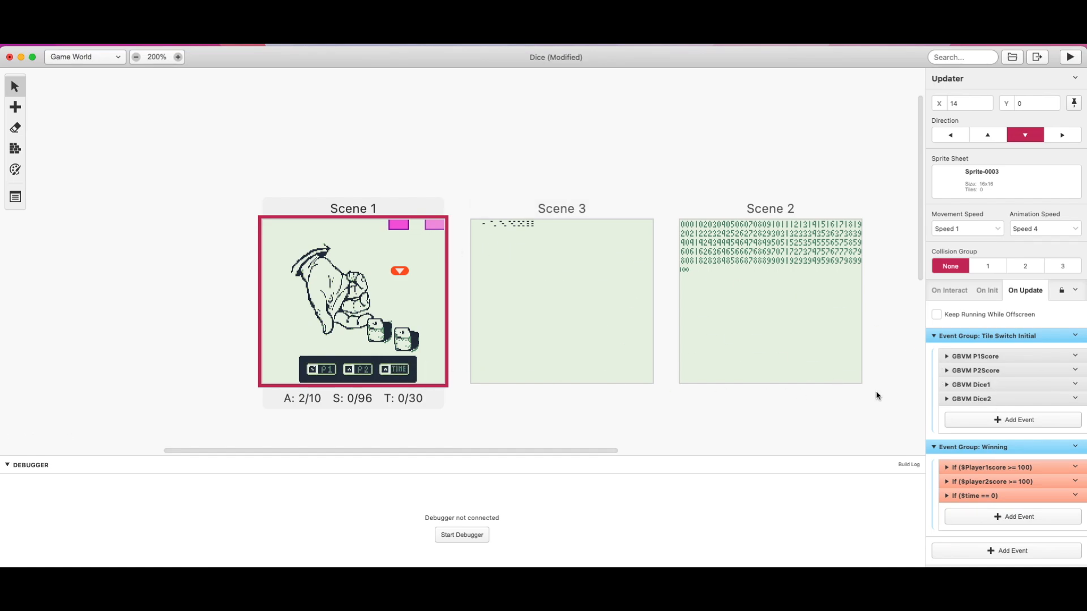
pyautogui.click(947, 357)
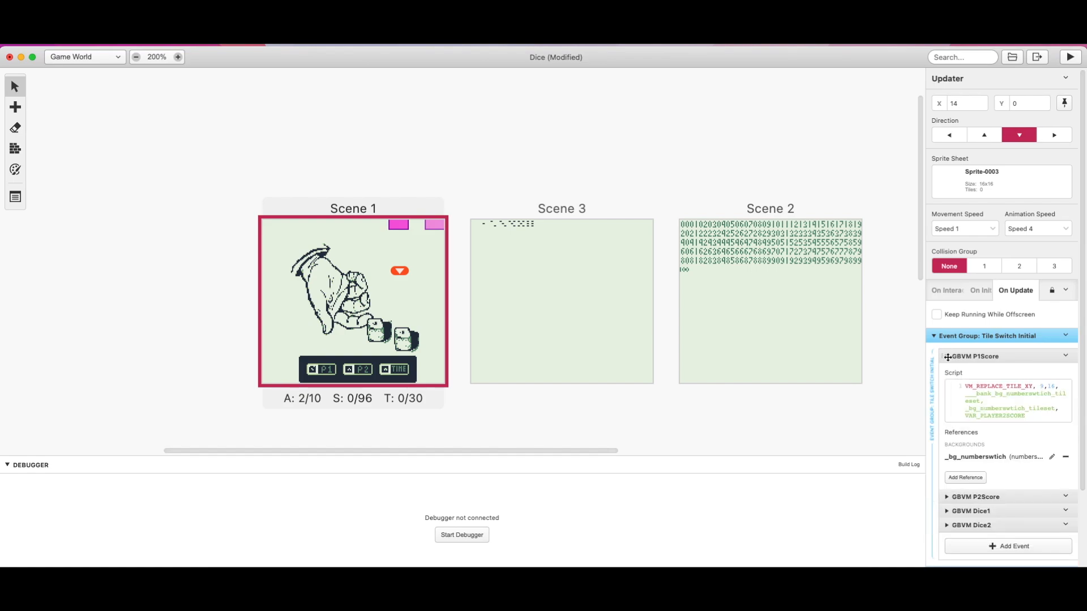
pyautogui.click(946, 357)
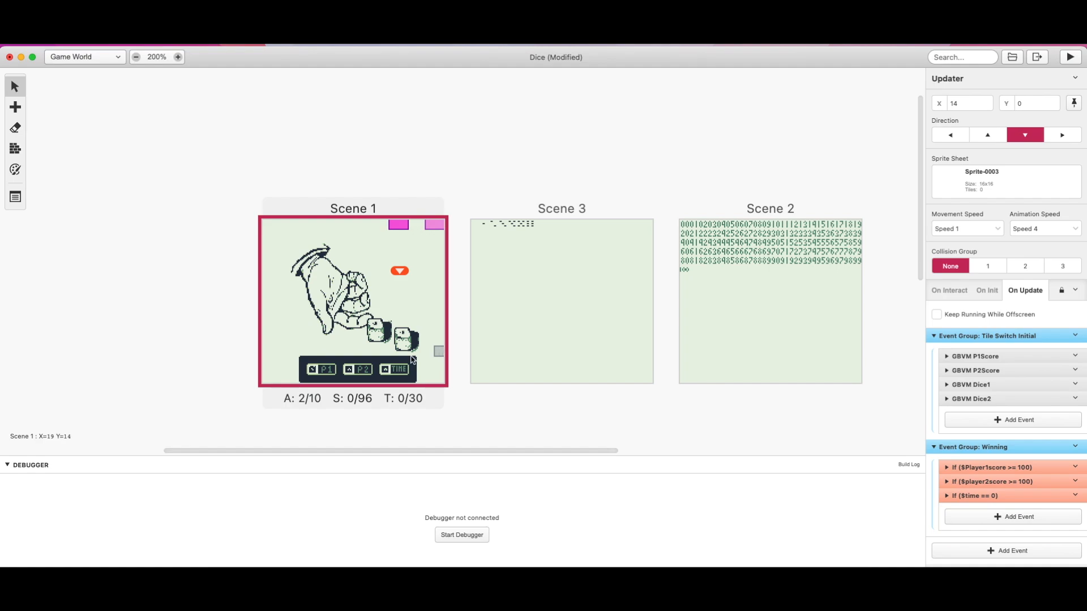
# - Examine the If ($Player1score >= 100) event in the Winning group, including the layout of its "PLYR 1 WINS!" dialogue, and collapse it
pyautogui.click(950, 468)
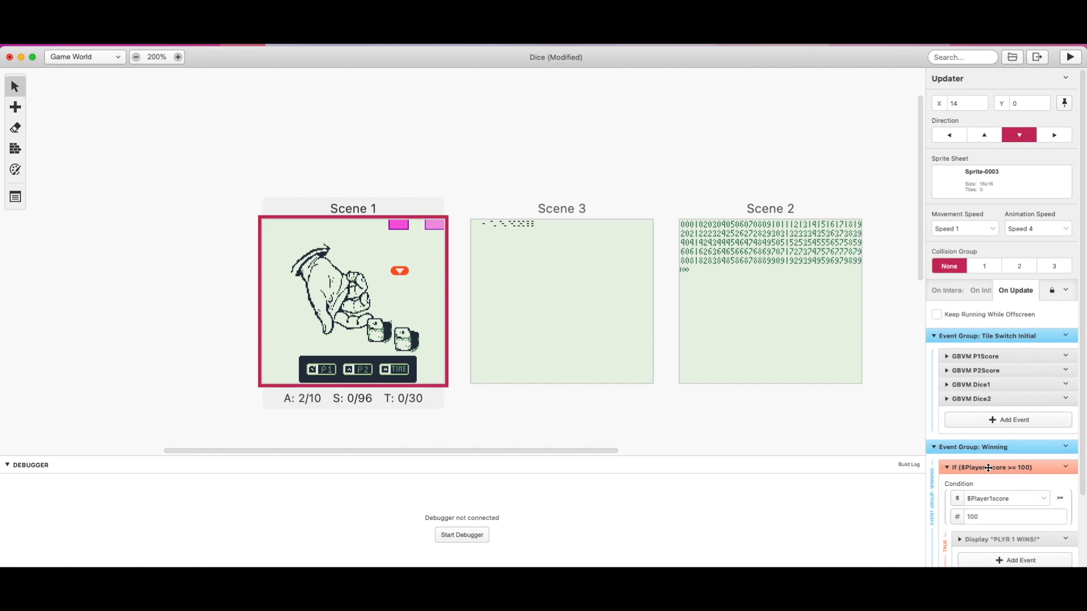
pyautogui.scroll(-3, 1044, 466)
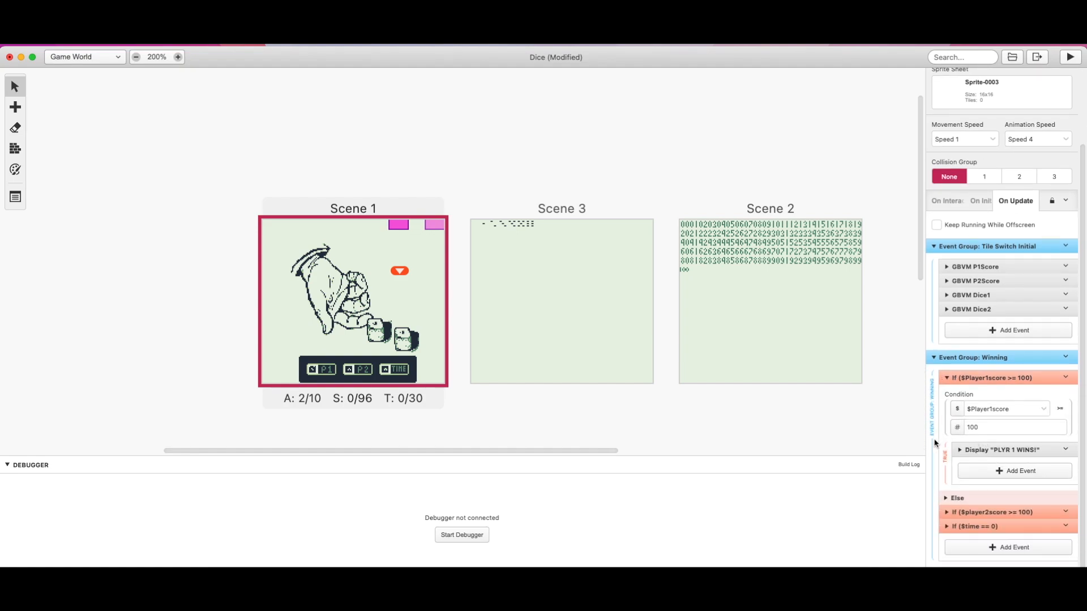
pyautogui.click(966, 450)
pyautogui.scroll(-3, 1013, 441)
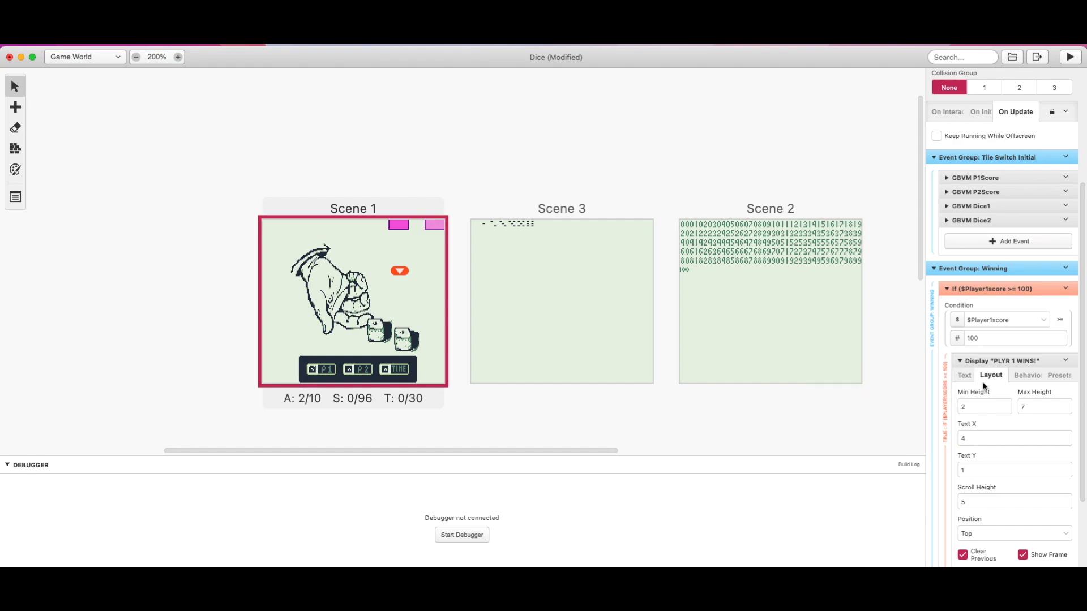
pyautogui.click(946, 288)
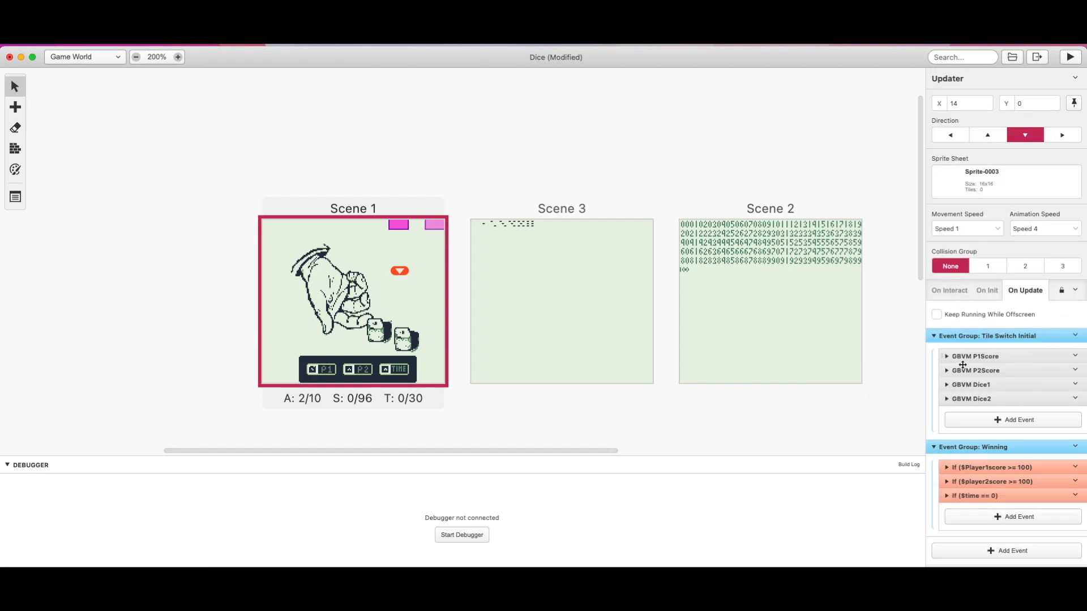
# - Expand the If ($time == 0) event and examine its nested score comparison with the Player 1 and Player 2 win dialogues
pyautogui.click(946, 496)
pyautogui.scroll(-5, 991, 461)
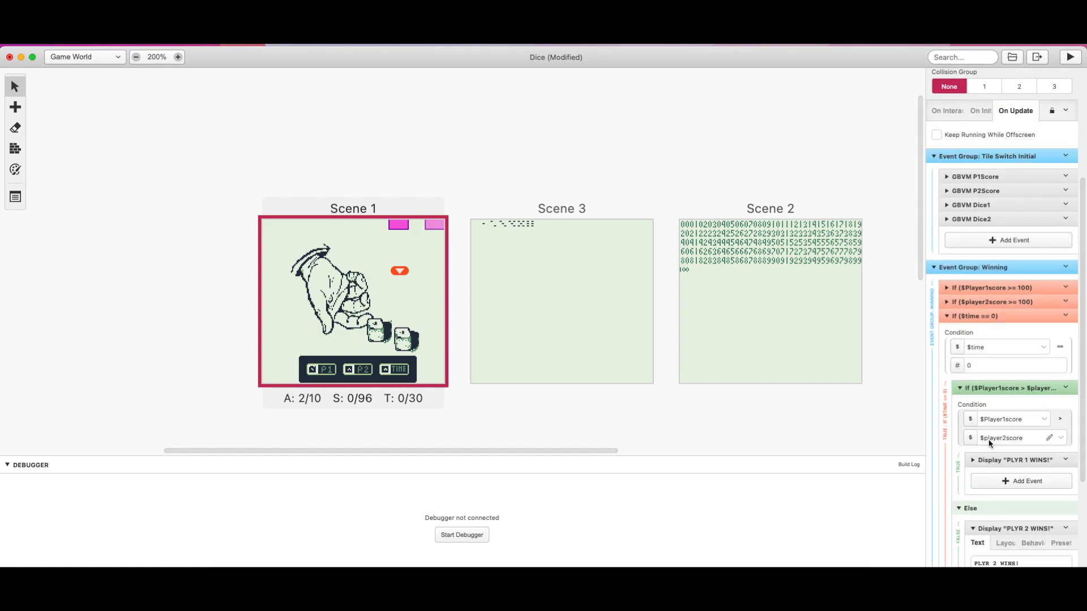
pyautogui.scroll(-4, 989, 443)
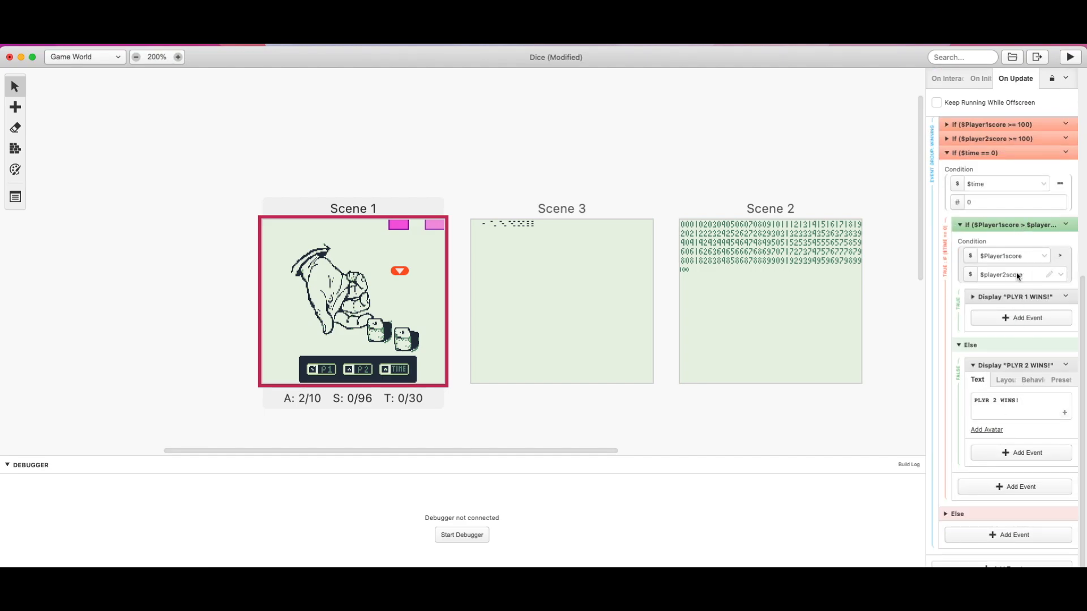
pyautogui.click(973, 297)
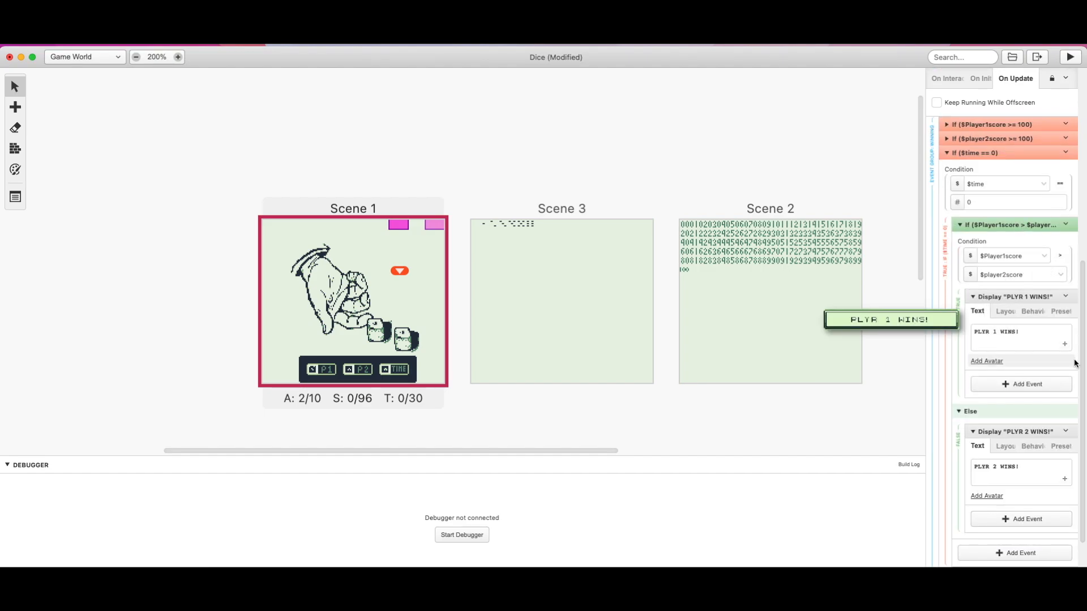
pyautogui.scroll(-1, 1073, 363)
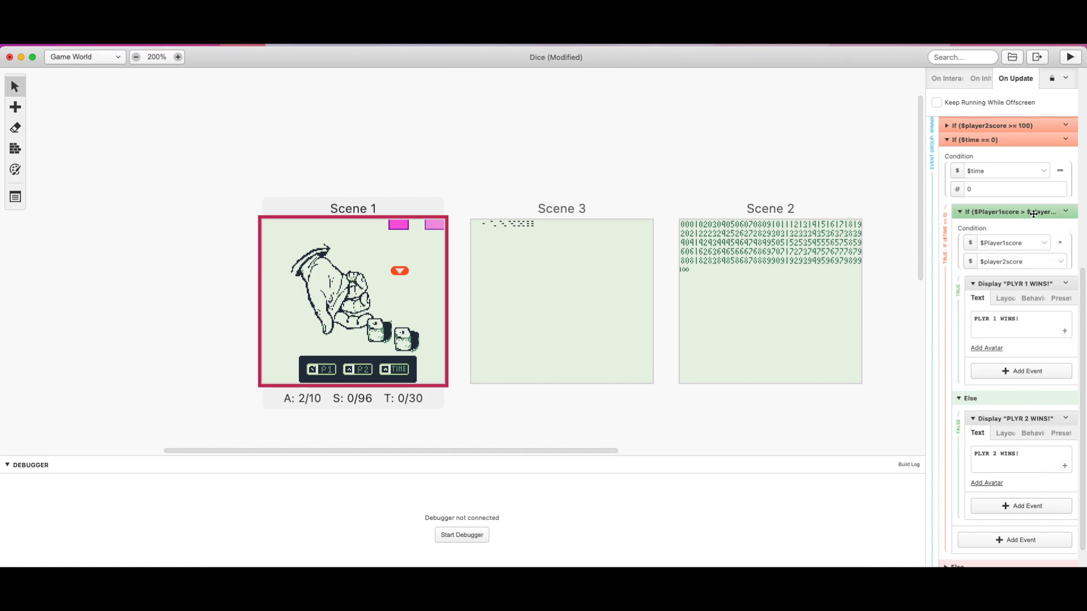
# - Search the events insertable before the score comparison for "variable compare with var", and close the list without adding anything
pyautogui.click(1064, 213)
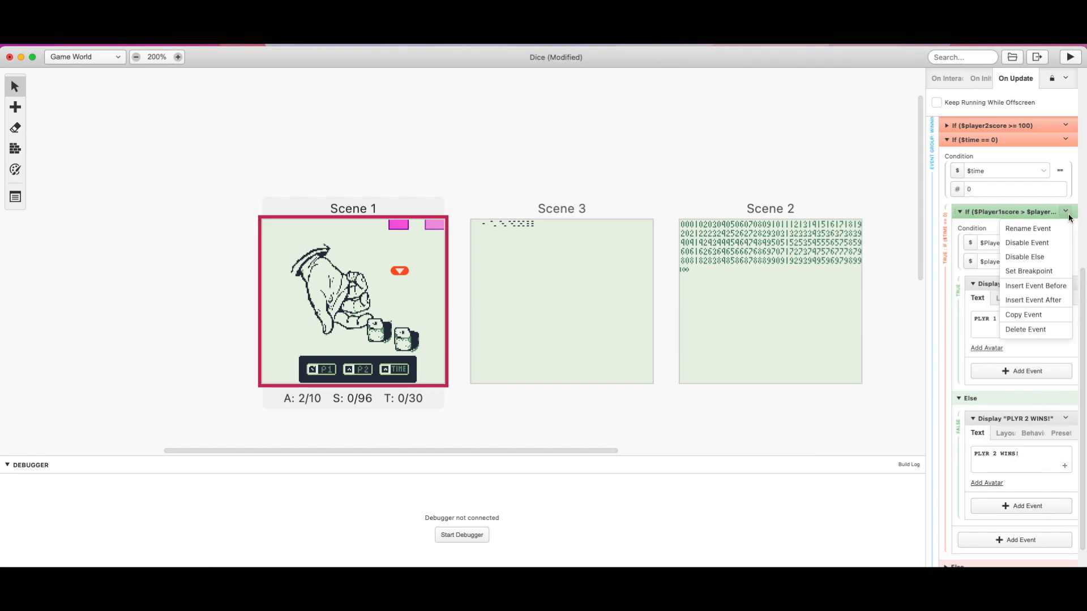
pyautogui.click(1051, 281)
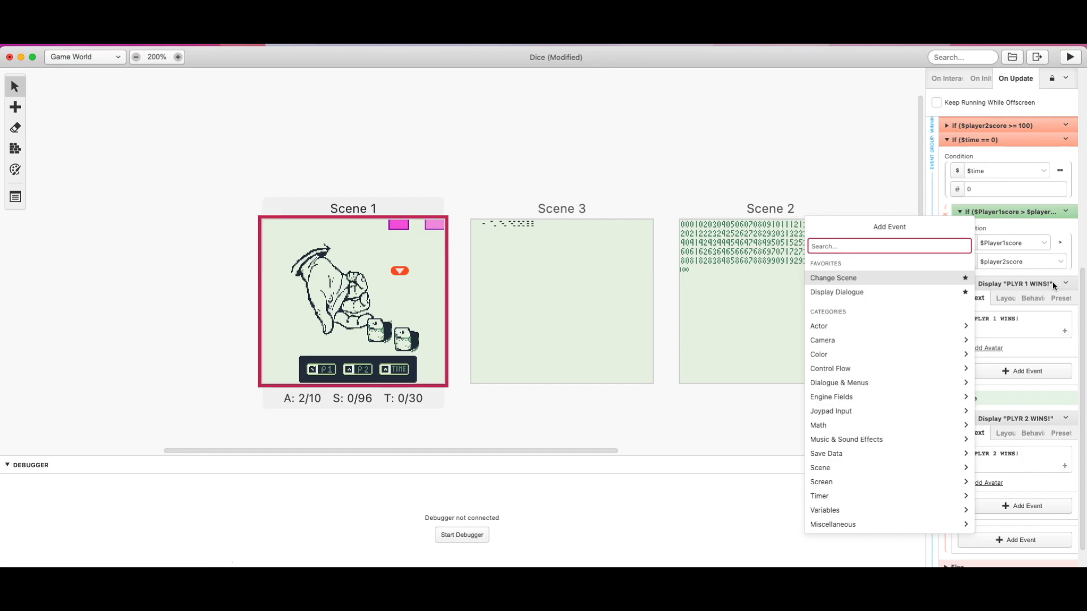
pyautogui.write('variable compar')
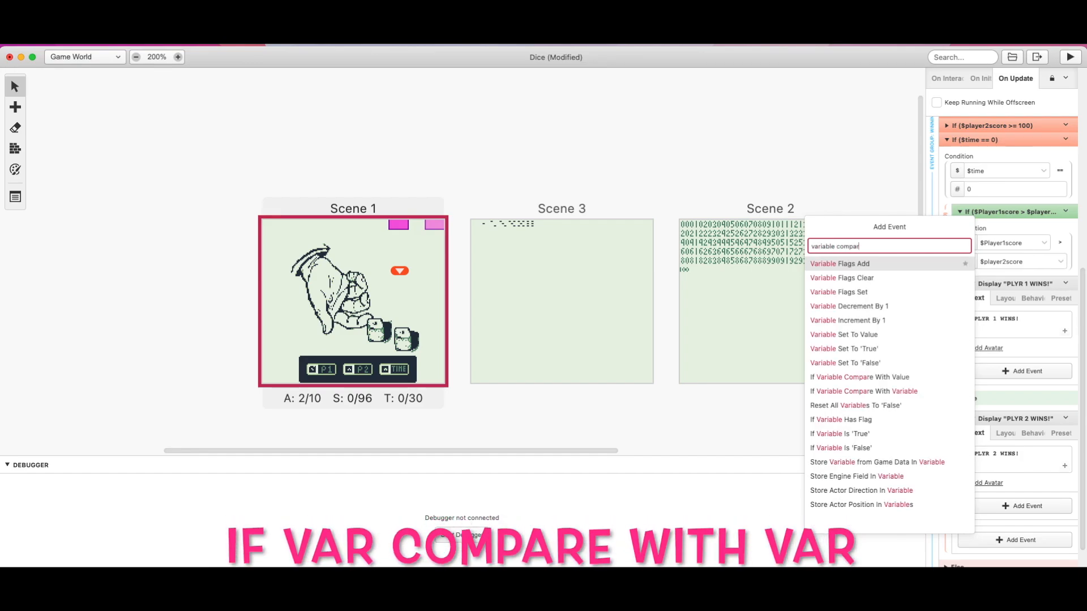
pyautogui.press('BackSpace')
pyautogui.press('BackSpace')
pyautogui.press('BackSpace')
pyautogui.press('BackSpace')
pyautogui.press('BackSpace')
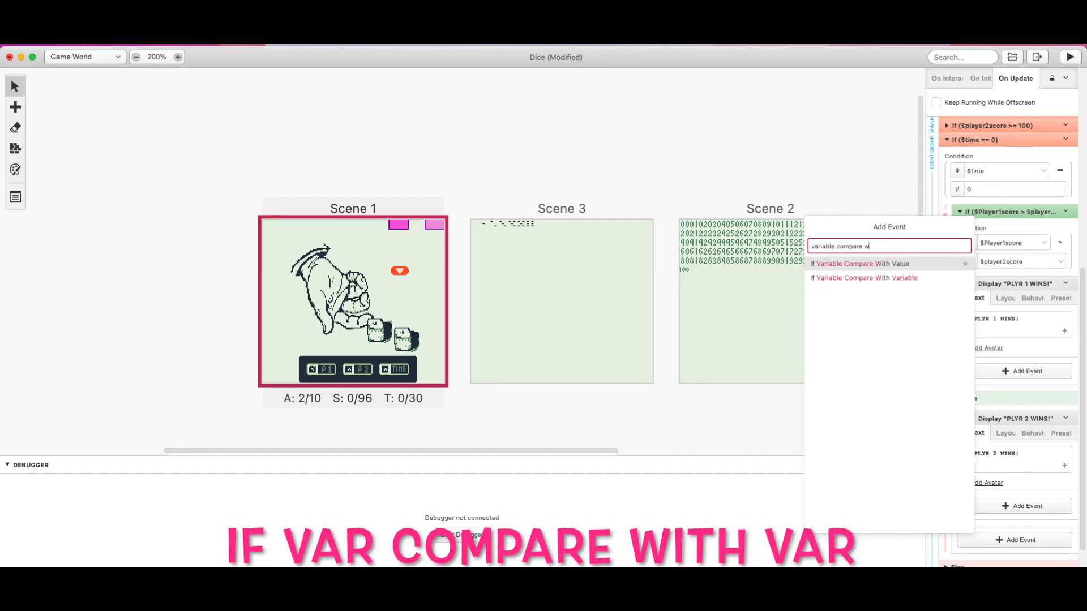
pyautogui.write('ithv')
pyautogui.press('BackSpace')
pyautogui.write('v')
pyautogui.write('airabl')
pyautogui.press('BackSpace')
pyautogui.write('r')
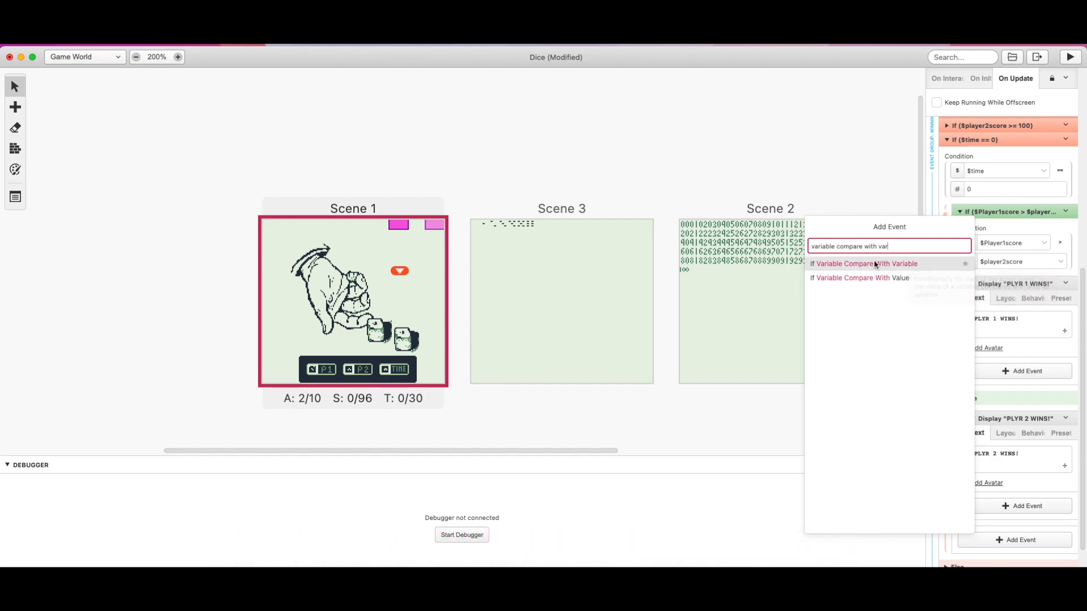
pyautogui.press('Escape')
pyautogui.click(850, 180)
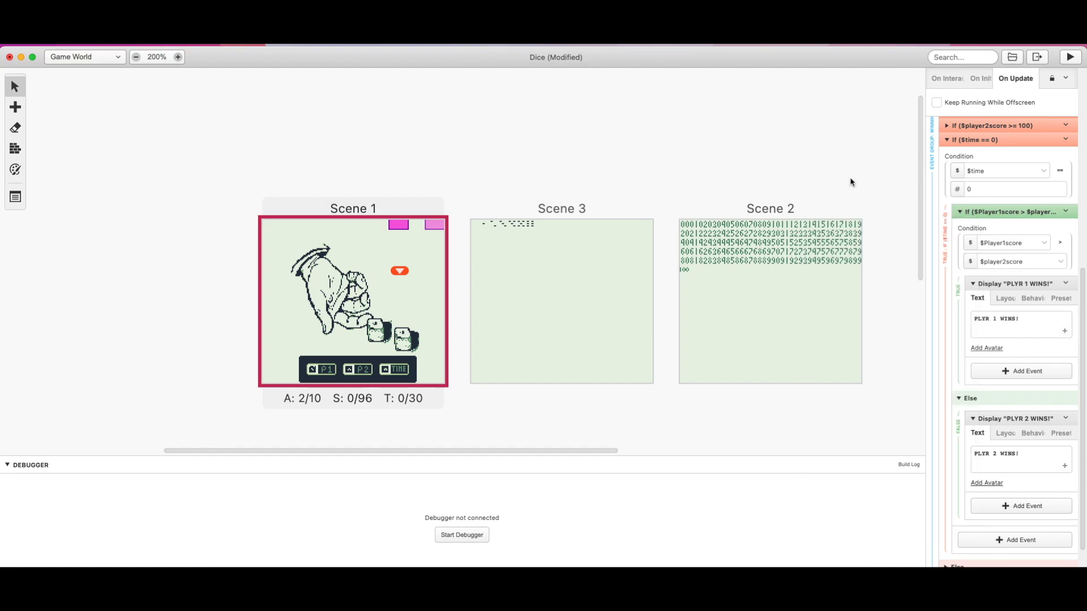
# - Play-test the Dice game by rolling the dice repeatedly until the time runs out, and close the game window
pyautogui.scroll(-2, 873, 199)
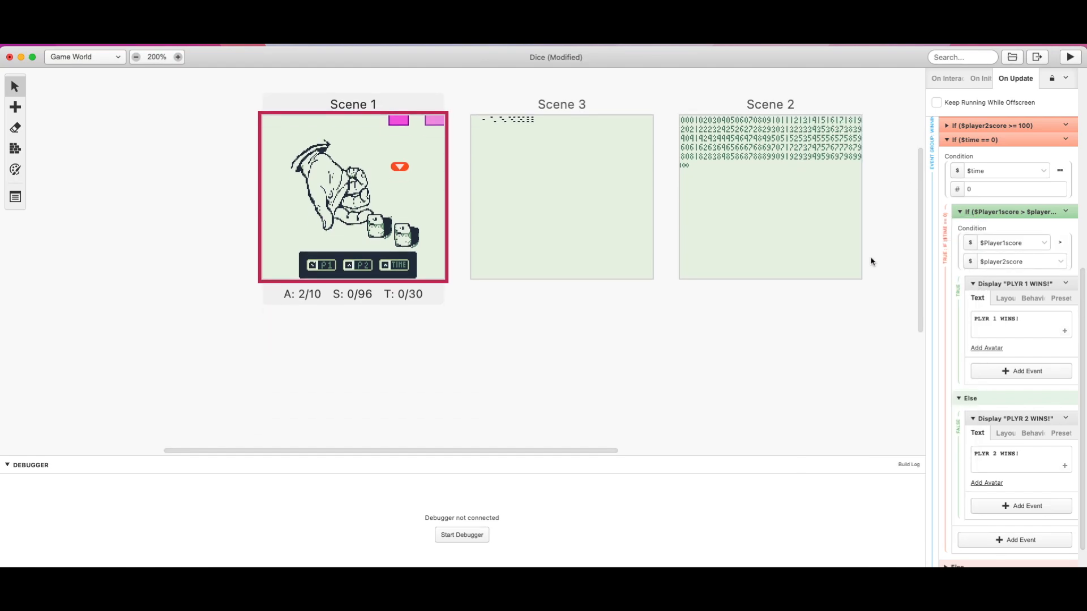
pyautogui.scroll(1, 870, 262)
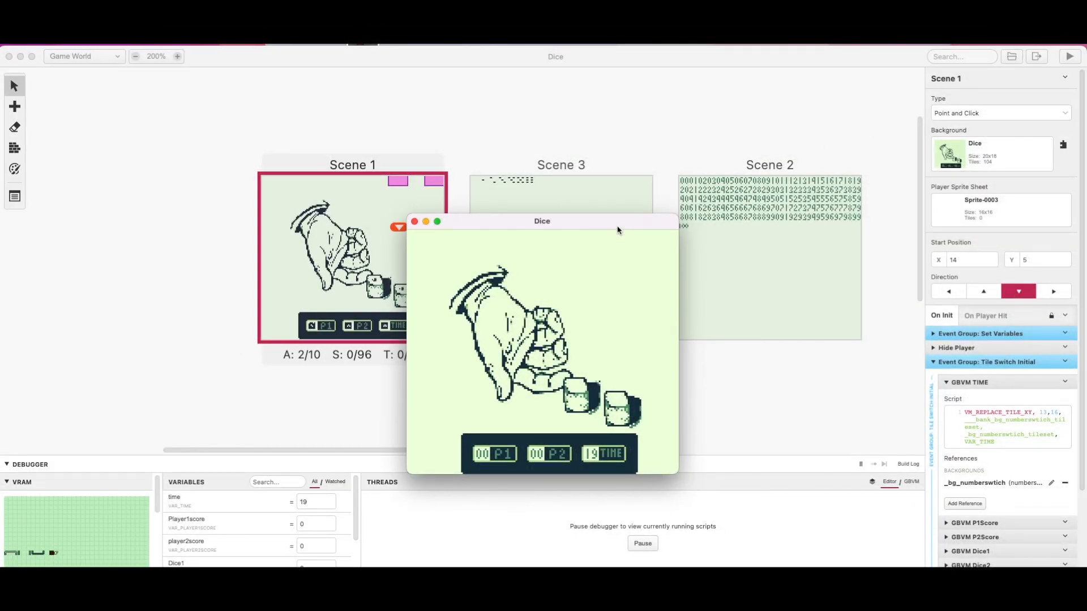
pyautogui.press('z')
pyautogui.press('z')
pyautogui.press('z')
pyautogui.press('z')
pyautogui.press('z')
pyautogui.press('z')
pyautogui.press('z')
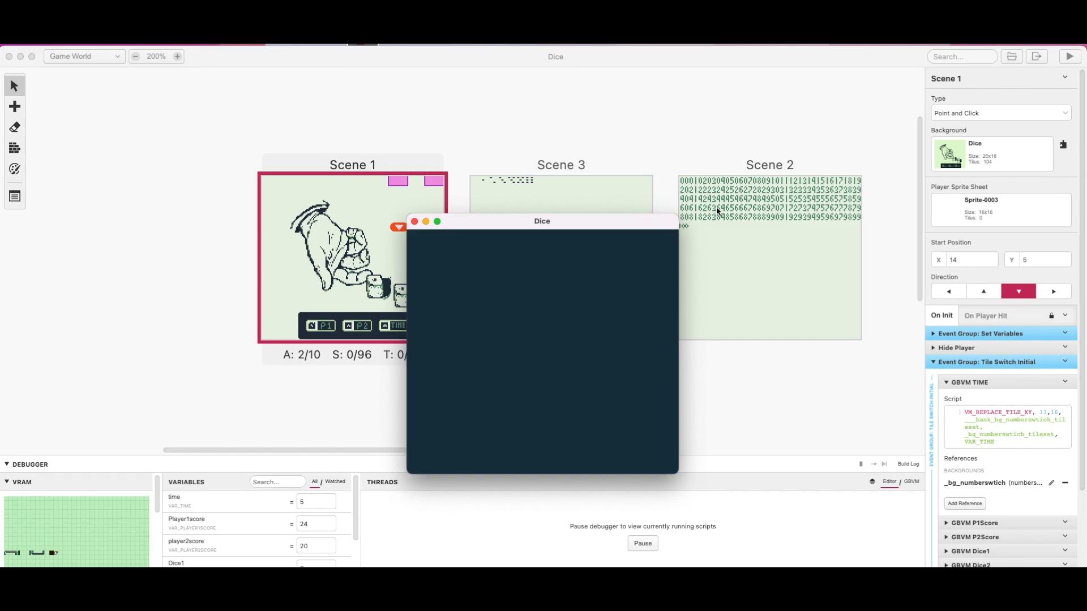
pyautogui.press('z')
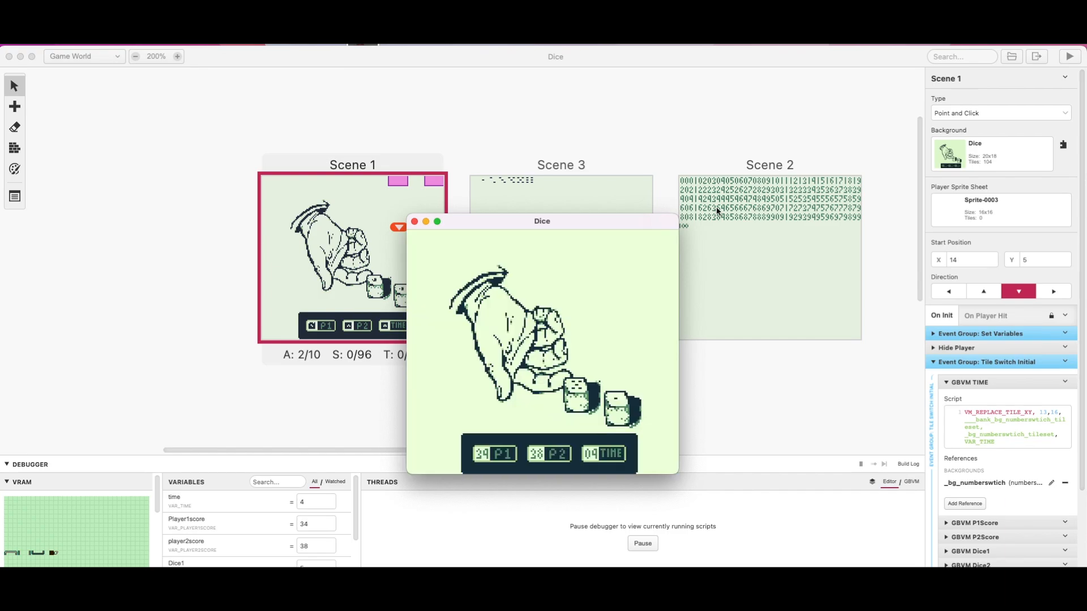
pyautogui.press('z')
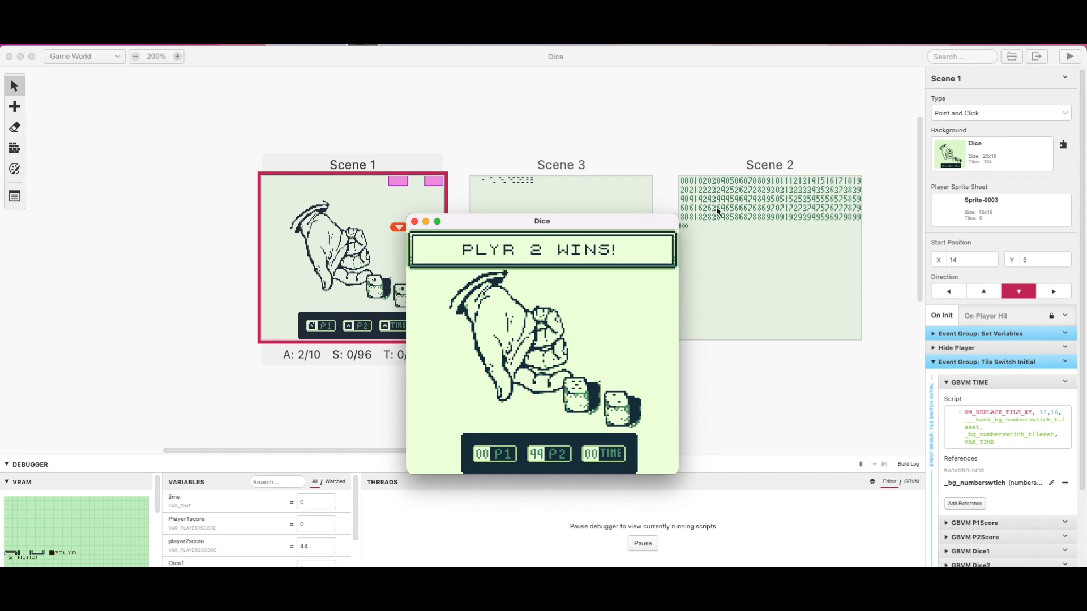
pyautogui.click(414, 221)
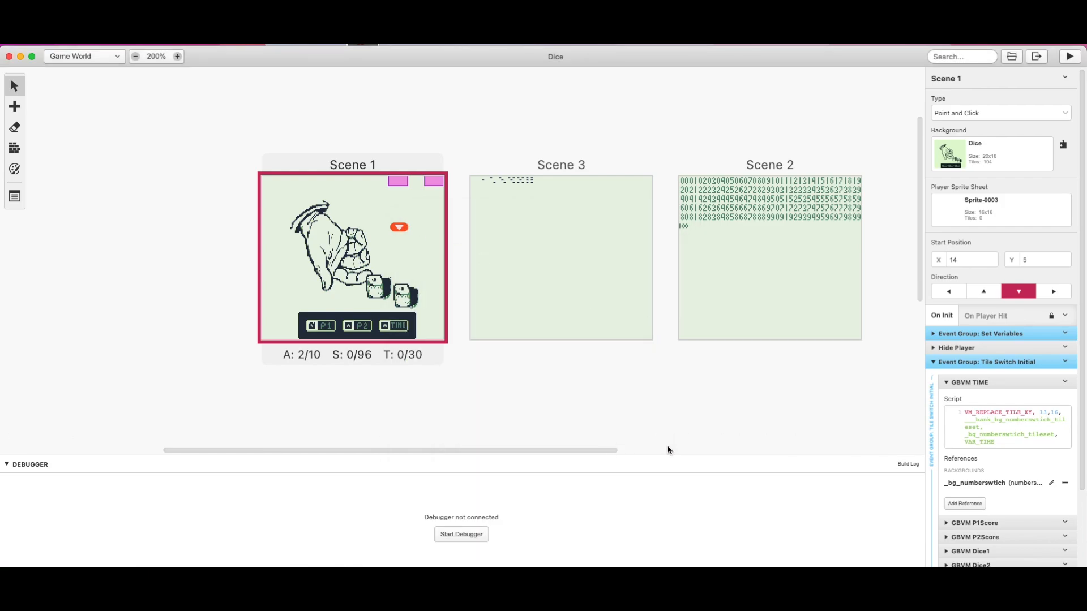
# - Expand Scene 1's Attach Script To A Button event and its Player 1 Action group to review the dice-roll events
pyautogui.click(478, 291)
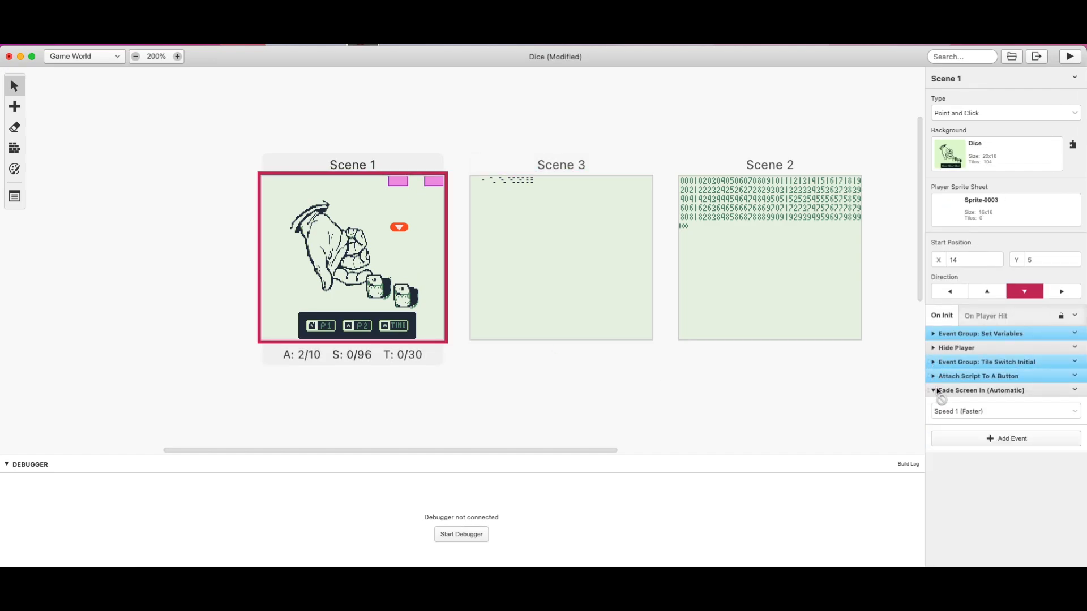
pyautogui.click(932, 376)
pyautogui.scroll(-3, 1002, 408)
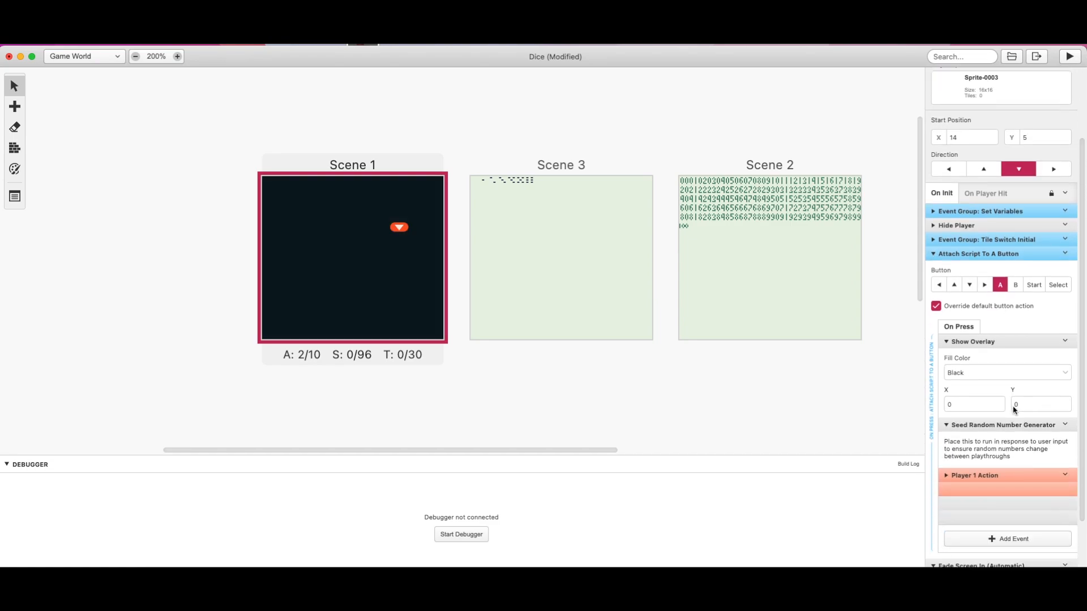
pyautogui.click(948, 430)
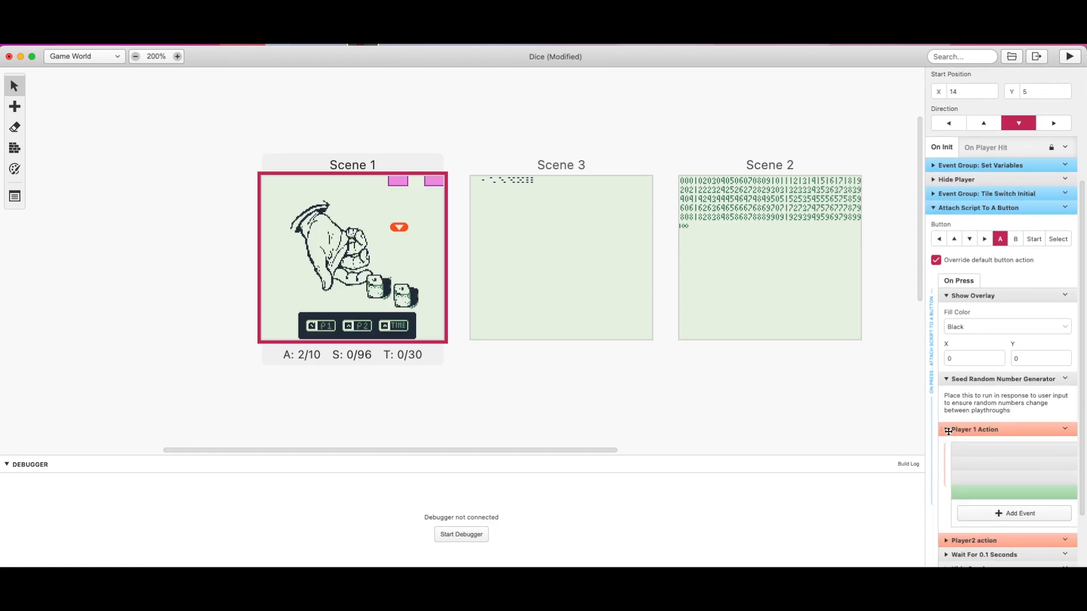
pyautogui.scroll(-2, 988, 346)
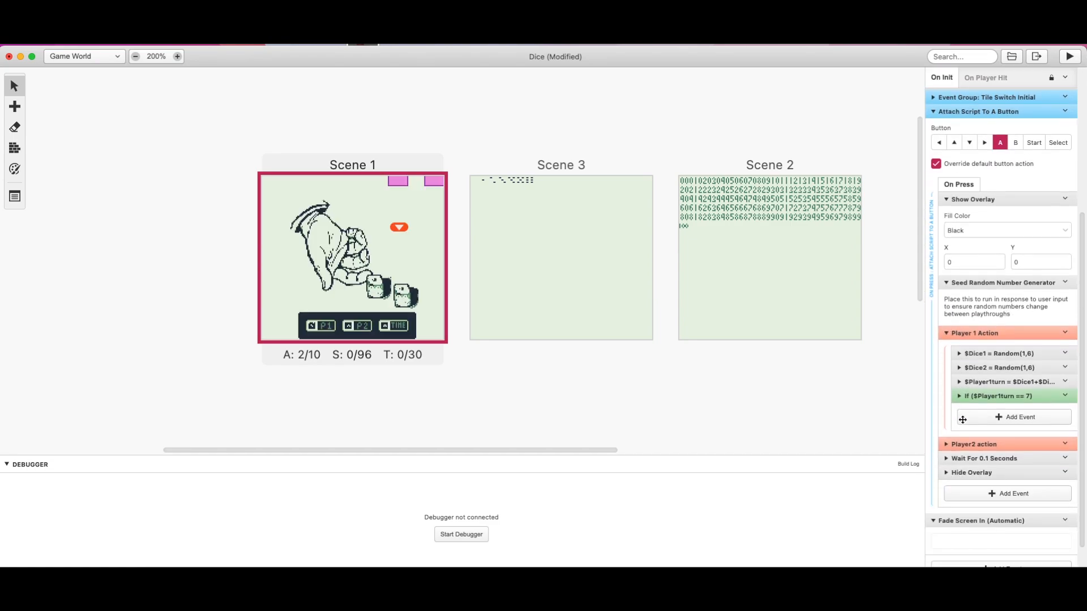
# - Expand the Player2 action group and examine its $Player2turn random event and the If ($Player2turn == 7) condition
pyautogui.click(944, 443)
pyautogui.scroll(-2, 944, 438)
pyautogui.scroll(-3, 944, 438)
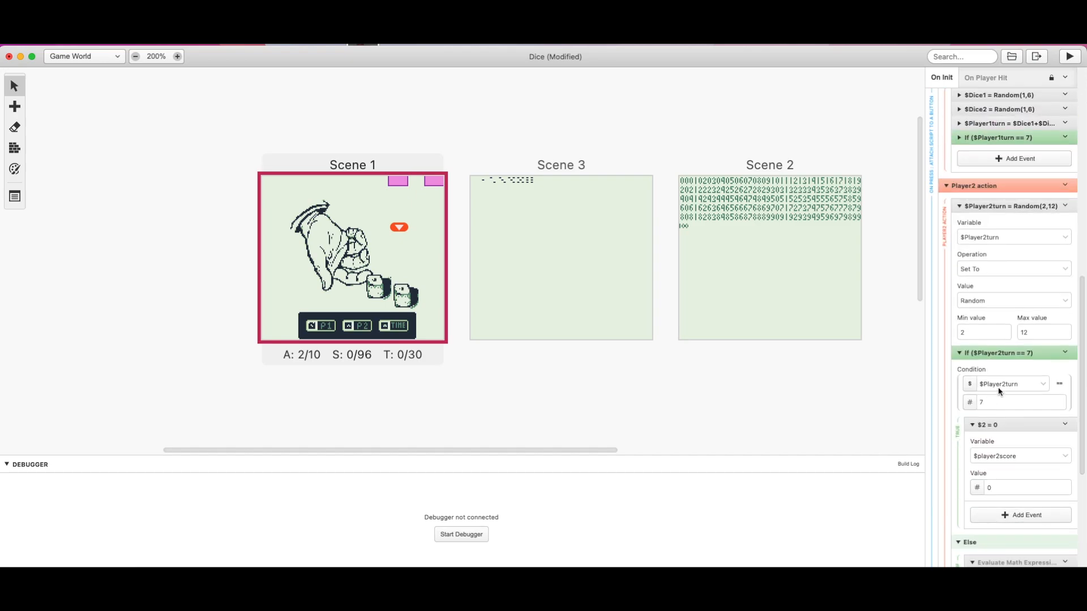
# - Replace the $Player2turn random event in Player2 action with a copy of Player 1's $Dice1 random event, placed before the If condition
pyautogui.click(1064, 207)
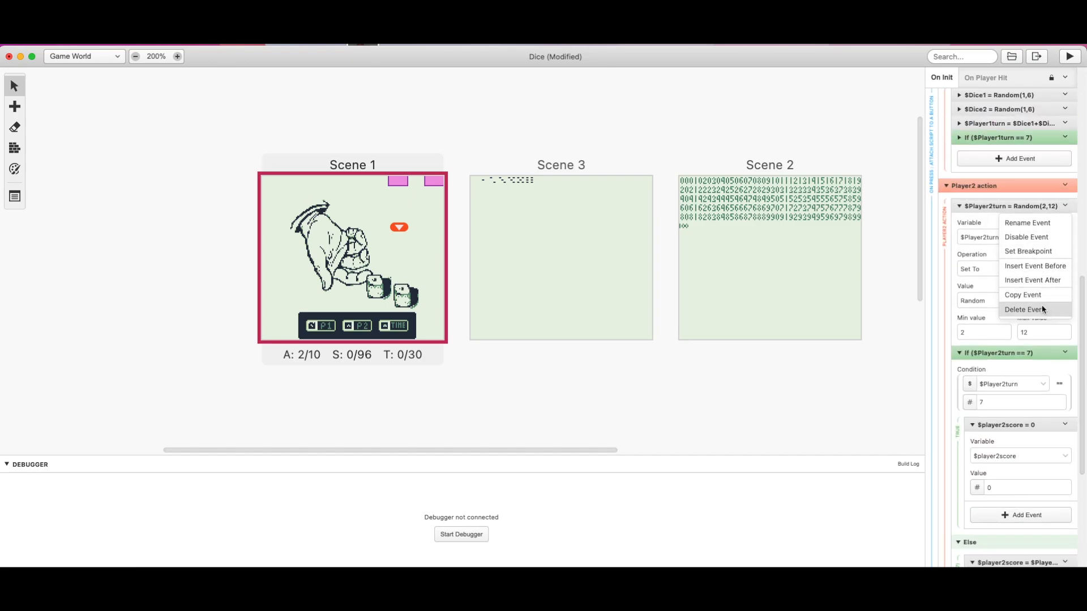
pyautogui.click(1043, 308)
pyautogui.scroll(2, 1024, 272)
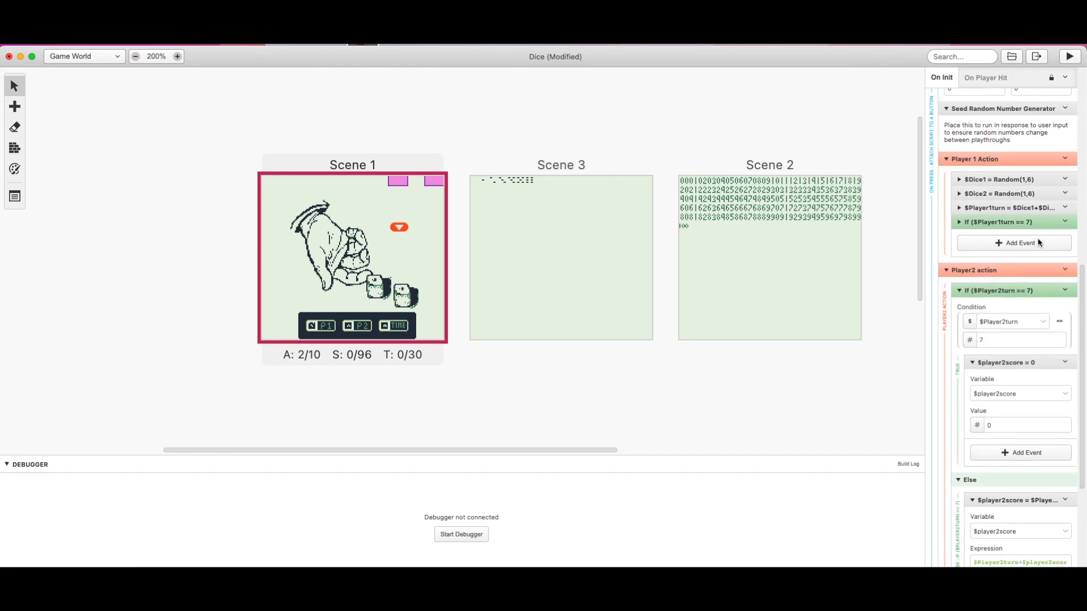
pyautogui.click(1065, 180)
pyautogui.click(1044, 269)
pyautogui.click(1065, 291)
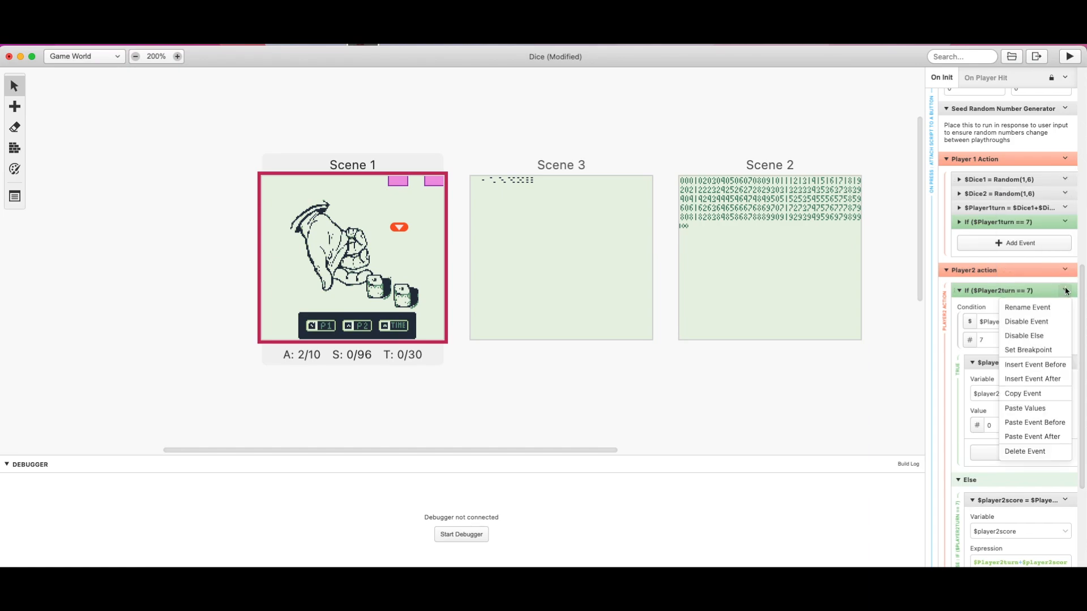
pyautogui.click(1057, 437)
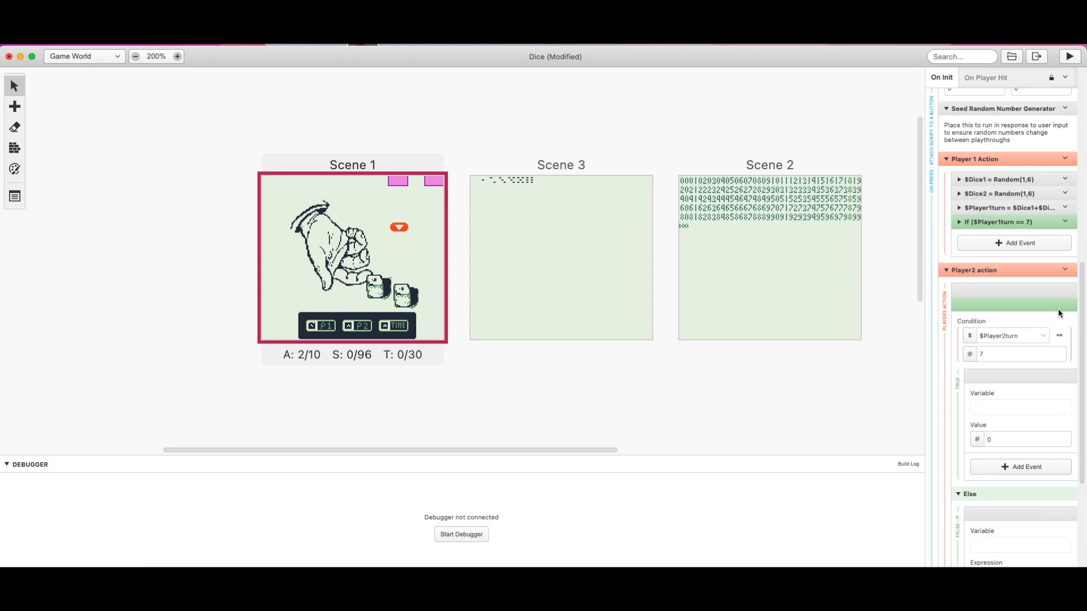
# - Copy Player 1's $Dice2 random event into Player2 action, directly after the copied $Dice1 event
pyautogui.click(1065, 193)
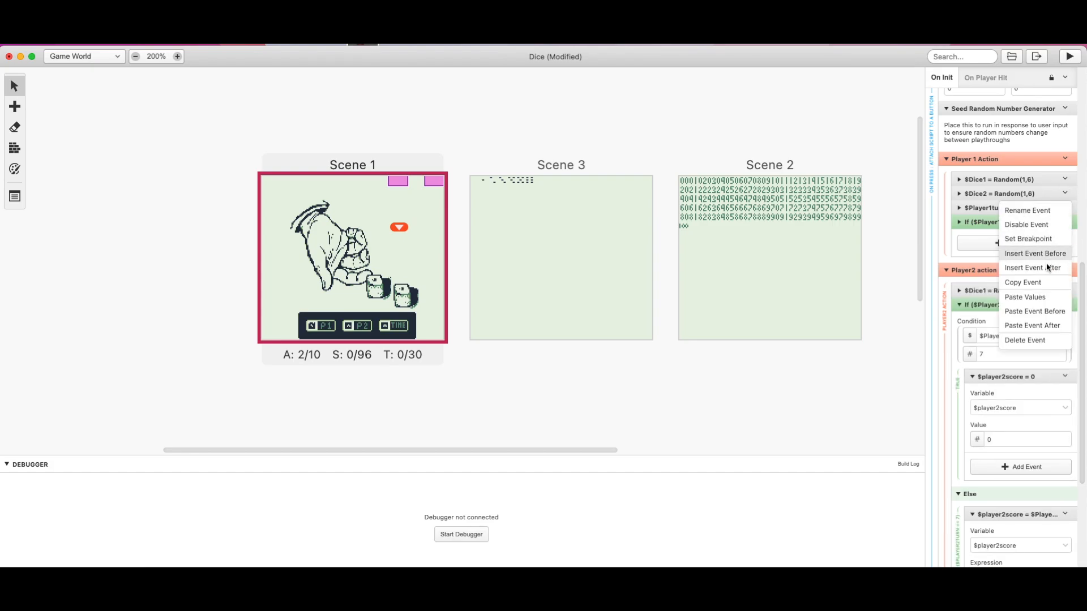
pyautogui.click(1041, 283)
pyautogui.click(1068, 291)
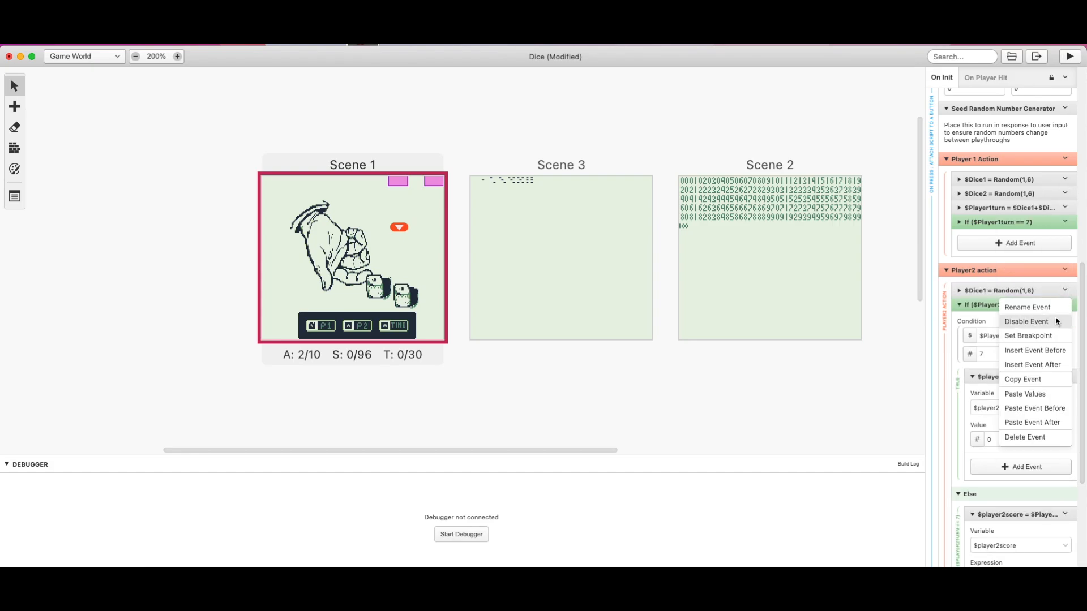
pyautogui.click(1057, 422)
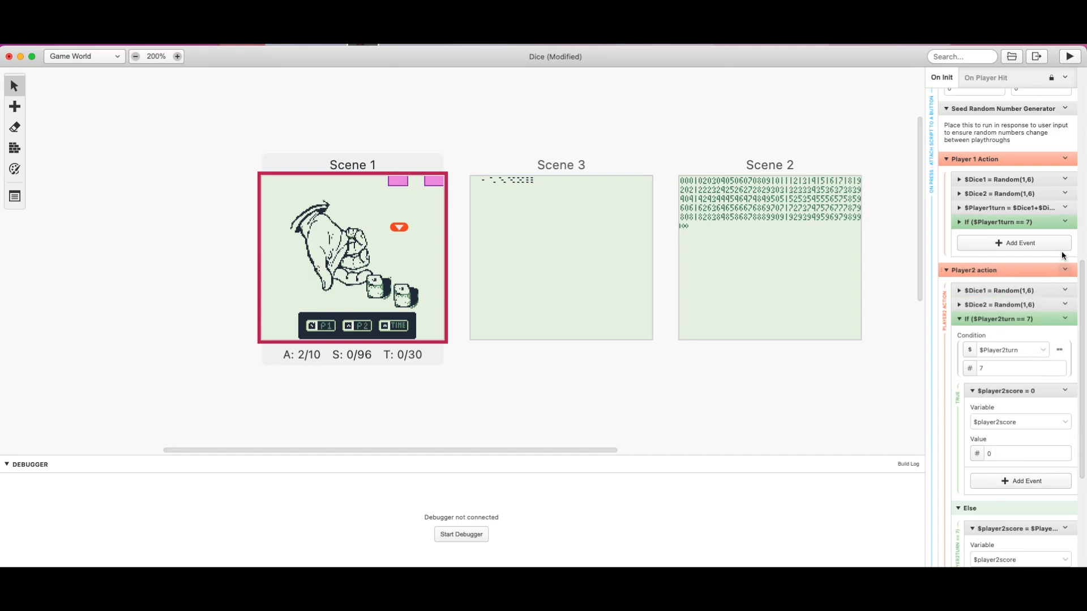
# - Copy Player 1's $Player1turn expression event into Player2 action, directly after the copied $Dice2 event
pyautogui.click(1066, 209)
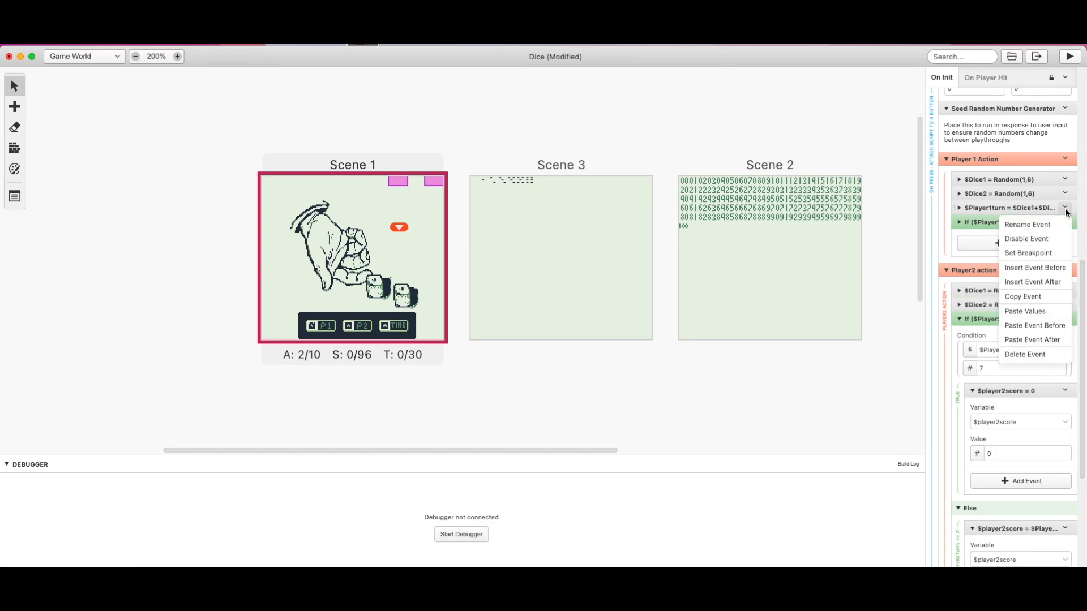
pyautogui.click(1041, 299)
pyautogui.click(1064, 305)
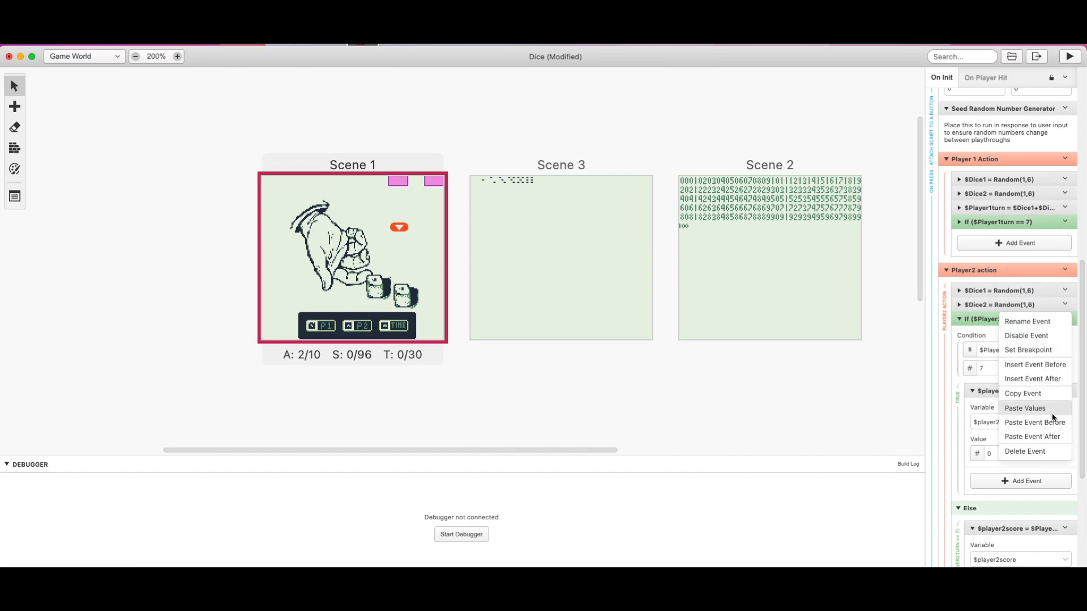
pyautogui.click(1055, 435)
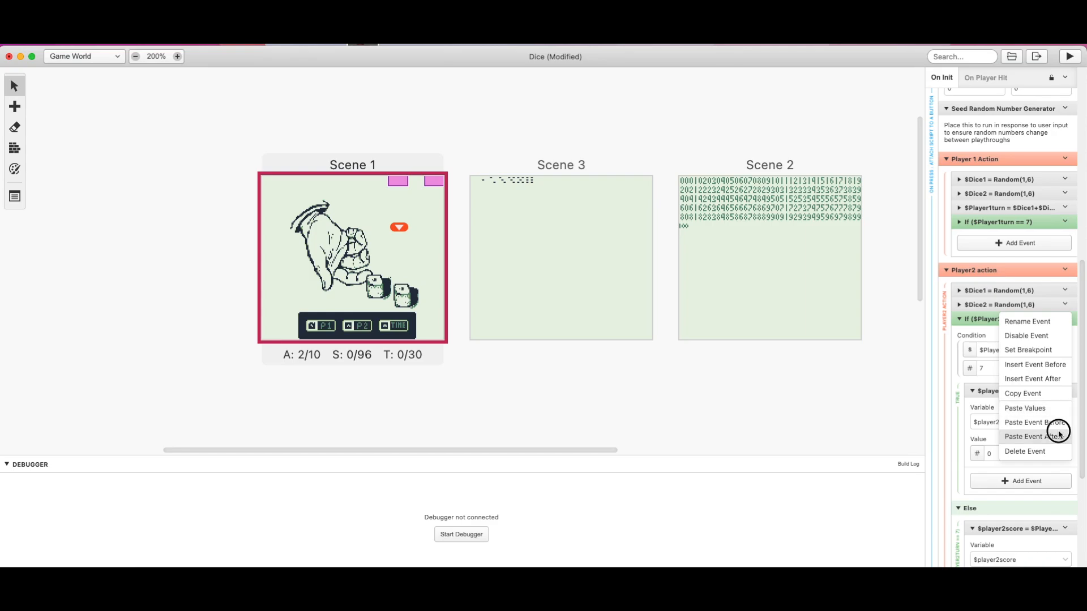
# - Assign Variable 7 to the copied $Dice1 random event in Player2 action and rename that variable Dice3
pyautogui.click(966, 290)
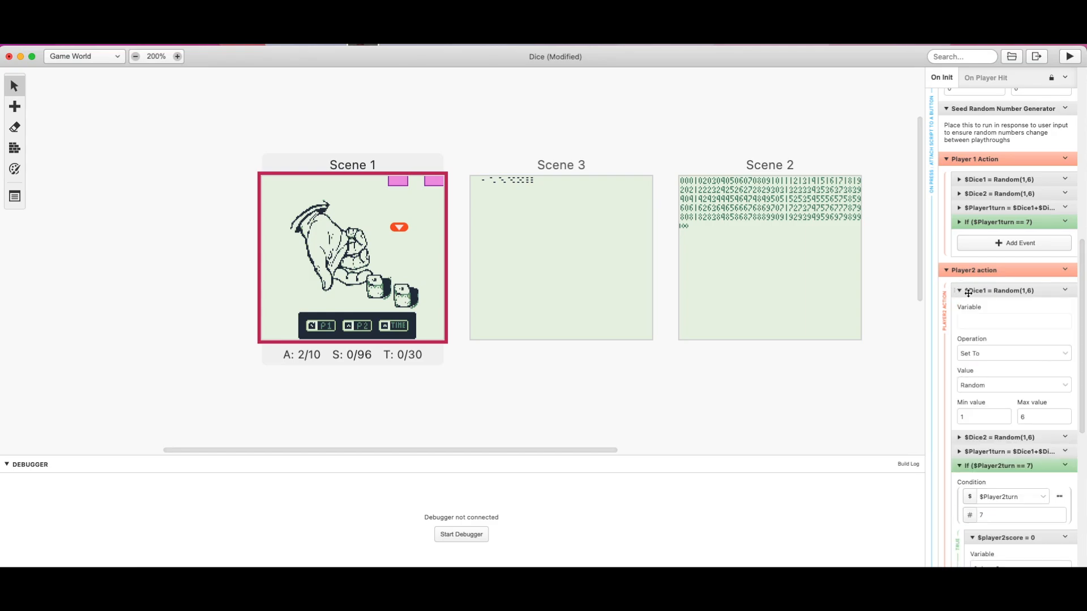
pyautogui.click(1064, 322)
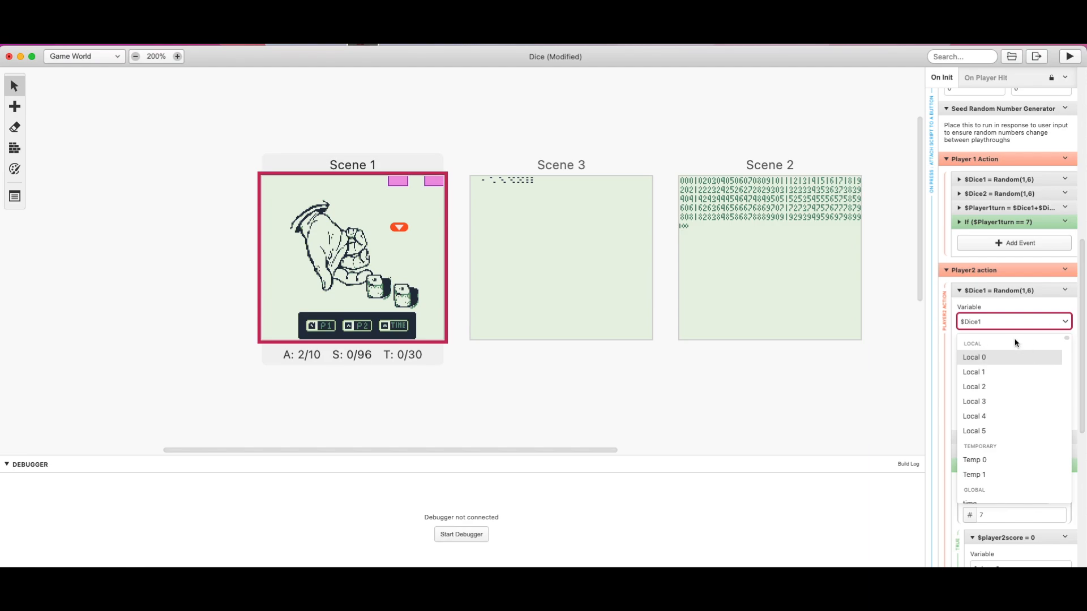
pyautogui.scroll(-8, 1015, 374)
pyautogui.scroll(2, 1013, 384)
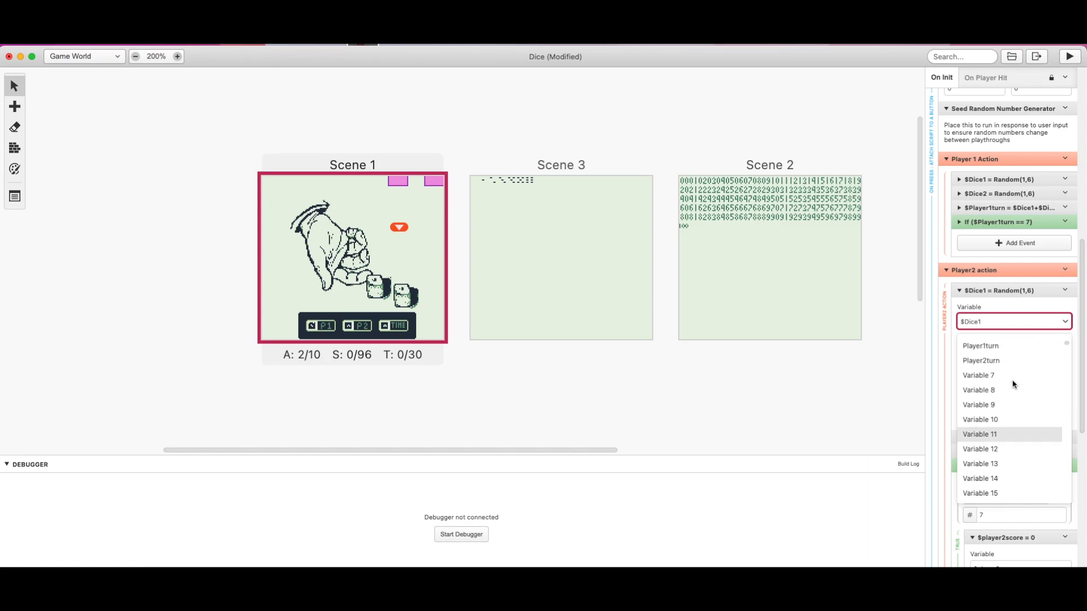
pyautogui.click(1012, 376)
pyautogui.click(1053, 322)
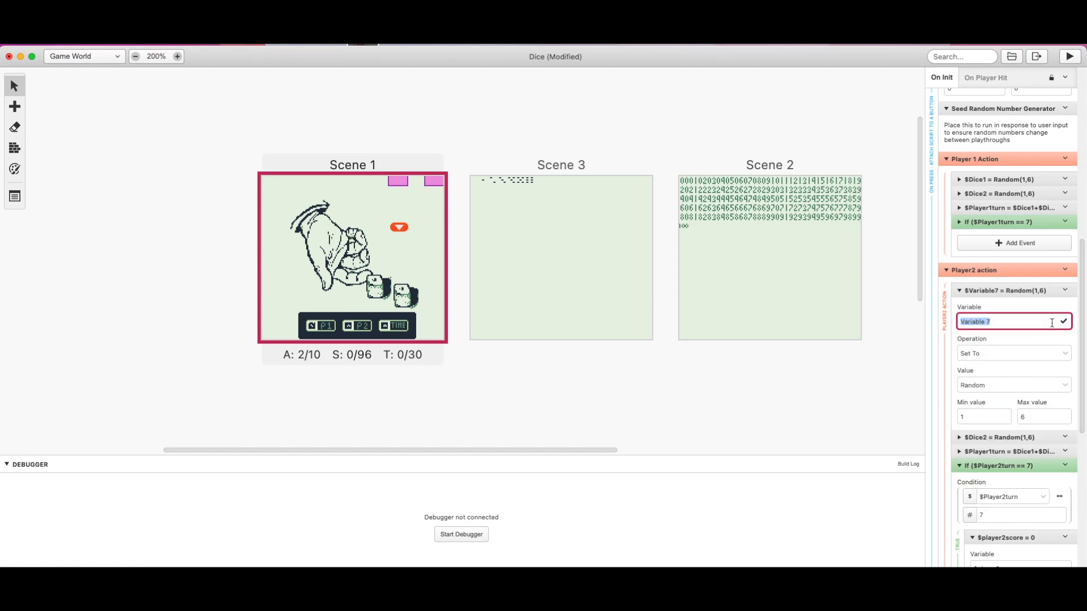
pyautogui.write('Dice3')
pyautogui.press('Return')
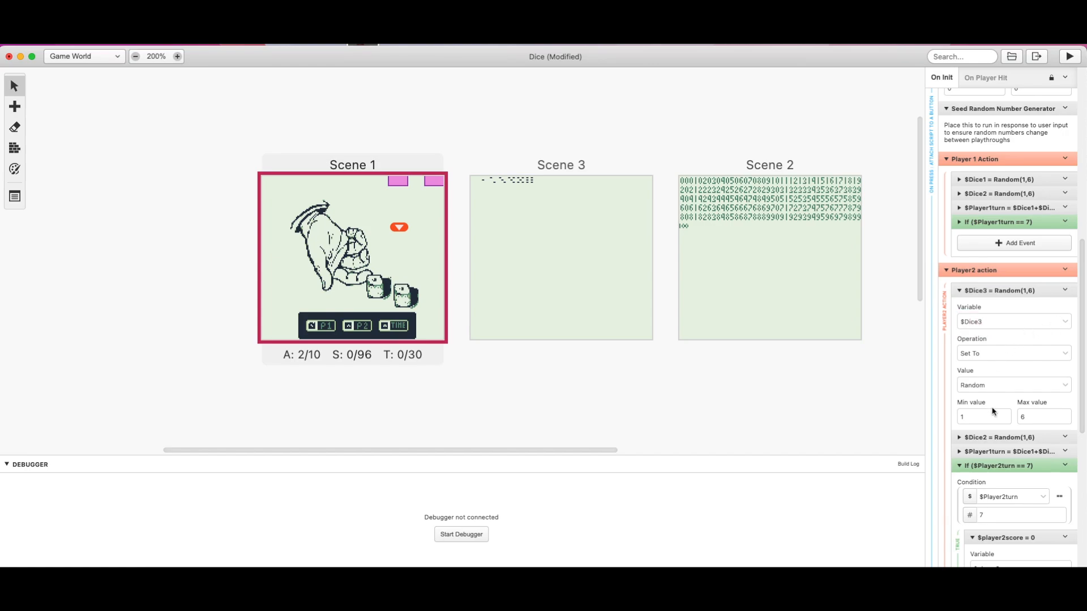
# - Assign Variable 8 to the copied $Dice2 random event in Player2 action and rename that variable Dice4
pyautogui.click(1000, 437)
pyautogui.scroll(-1, 1006, 449)
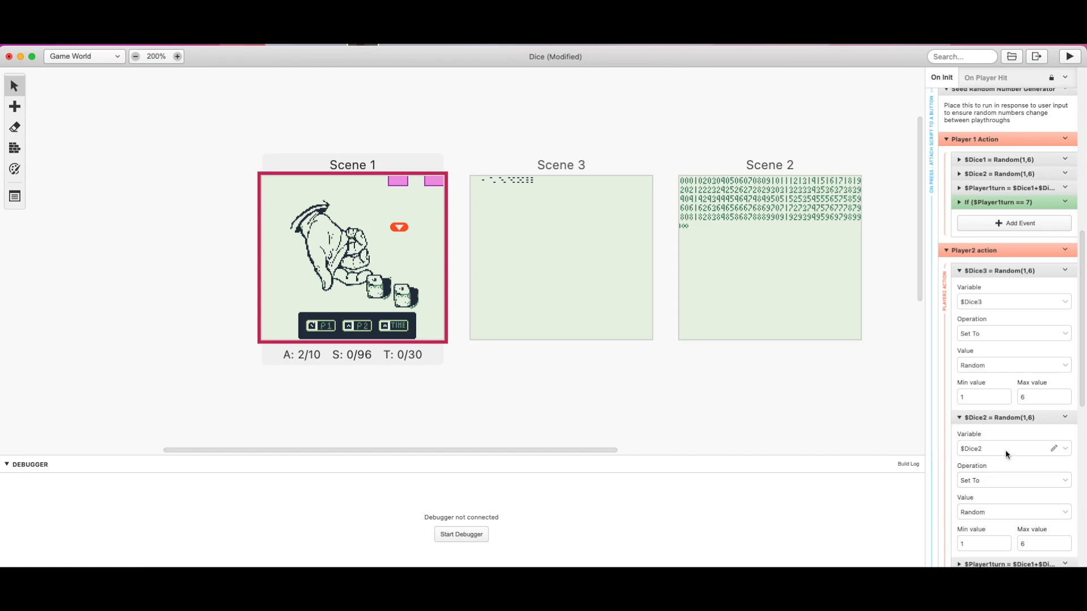
pyautogui.click(1064, 448)
pyautogui.scroll(-10, 1022, 494)
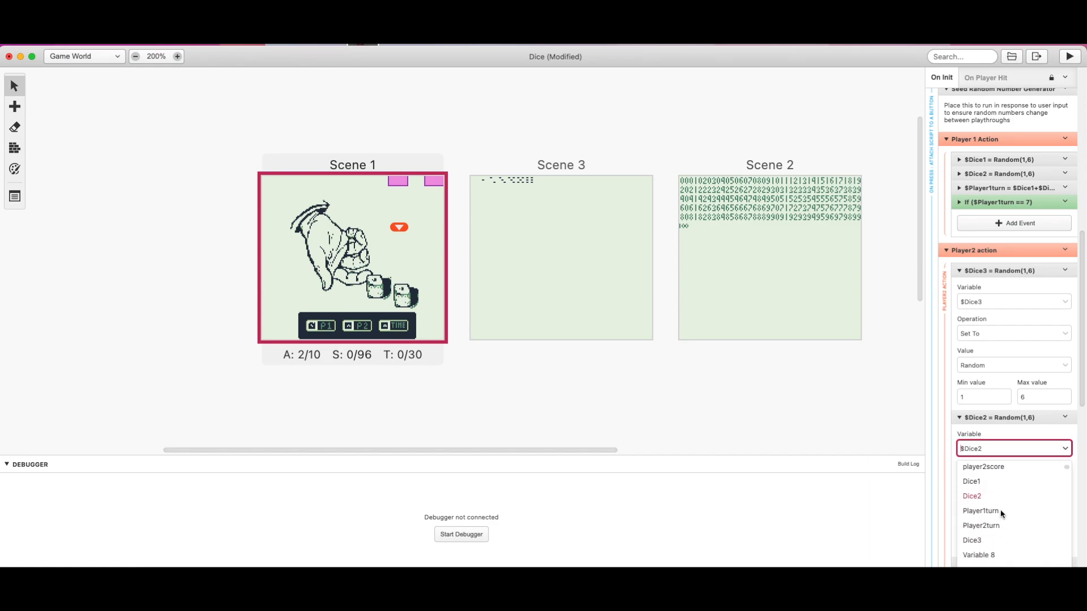
pyautogui.click(992, 550)
pyautogui.click(1051, 450)
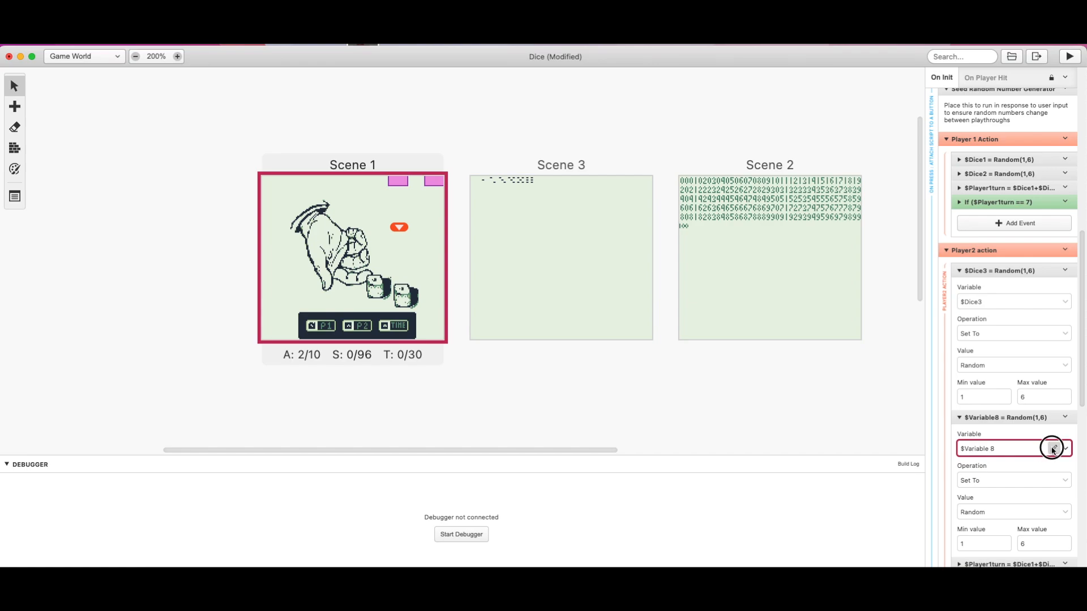
pyautogui.write('Dice')
pyautogui.click(1064, 448)
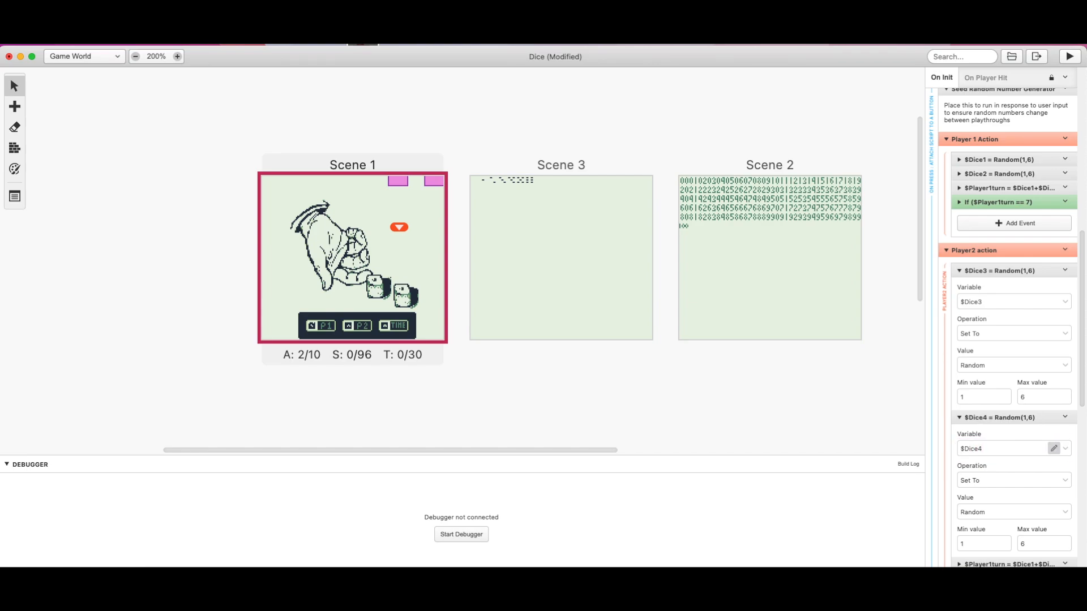
# - Set the variable of the copied expression event in Player2 action to Player2turn
pyautogui.scroll(-3, 1013, 453)
pyautogui.click(968, 479)
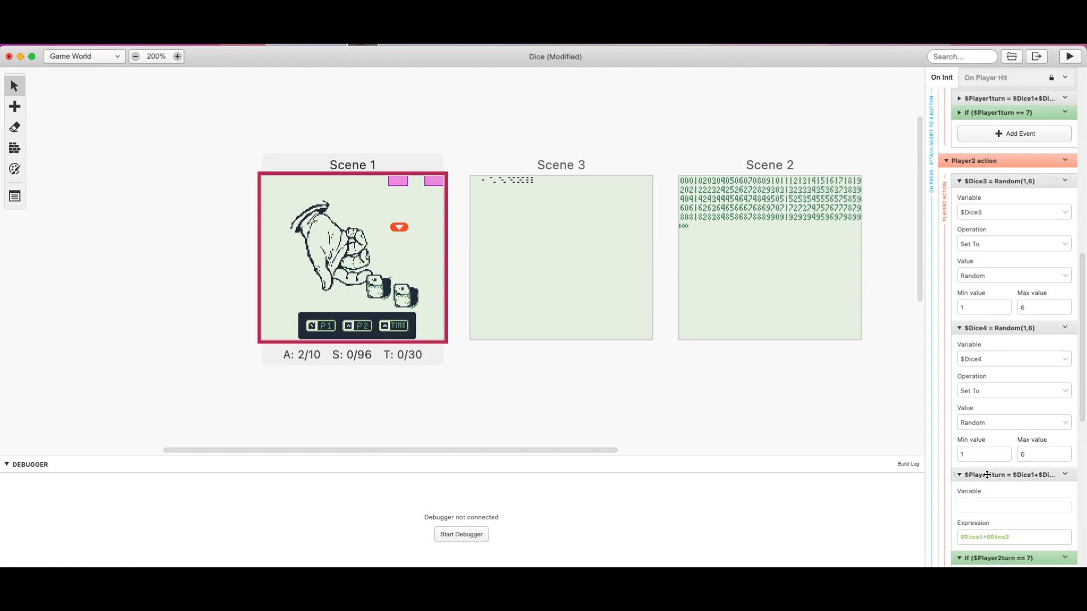
pyautogui.scroll(-6, 1013, 441)
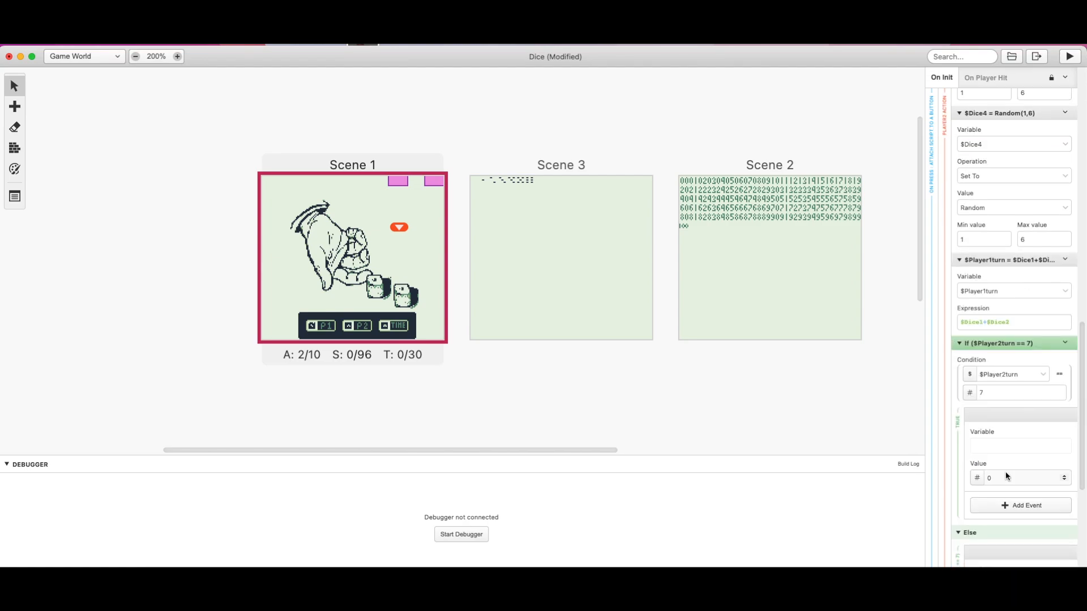
pyautogui.click(1033, 292)
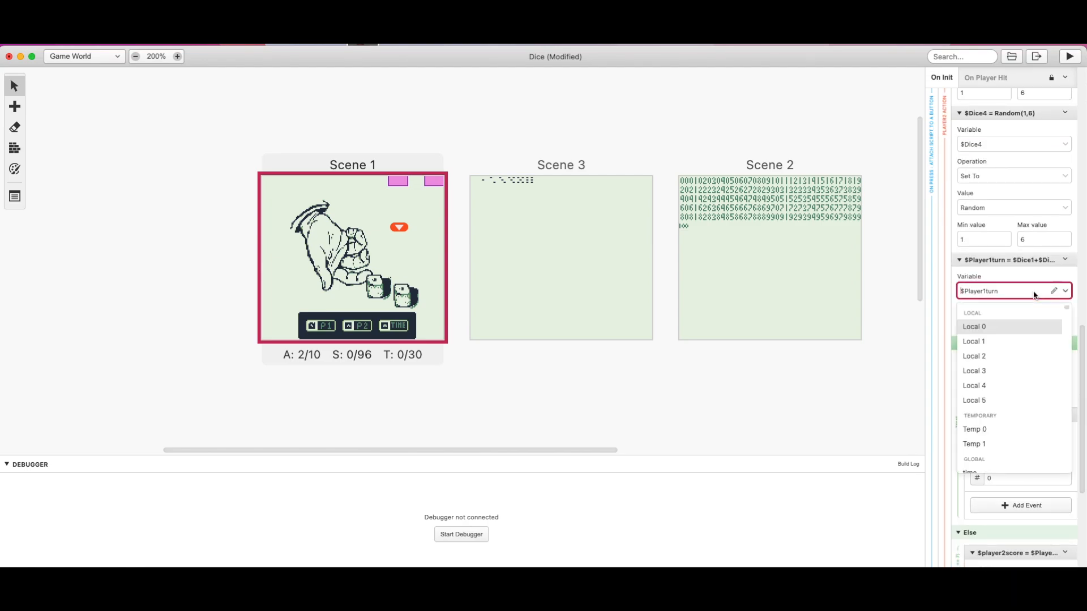
pyautogui.write('turn')
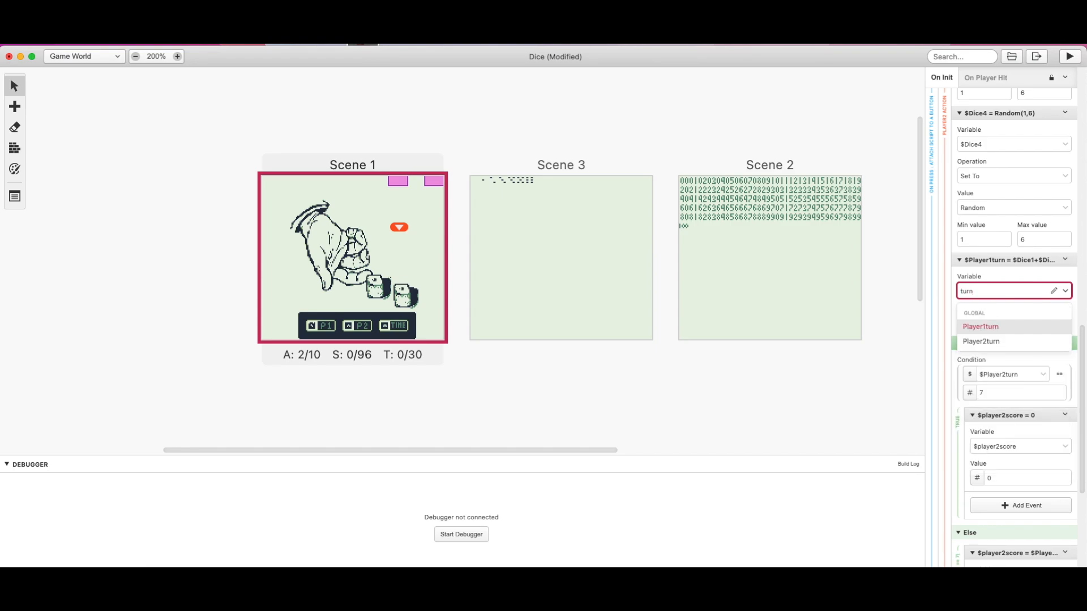
pyautogui.press('Down')
pyautogui.press('Return')
# - Change the $Player2turn event's expression to $Dice3+$Dice4
pyautogui.click(1001, 322)
pyautogui.moveTo(1035, 321); pyautogui.dragTo(906, 325)
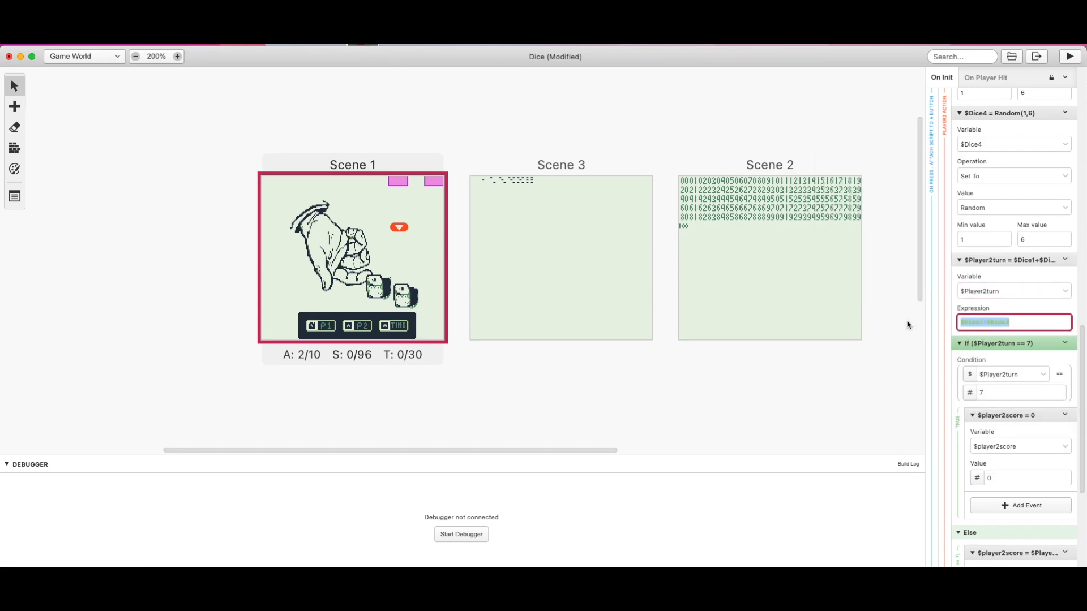
pyautogui.write('$Dice')
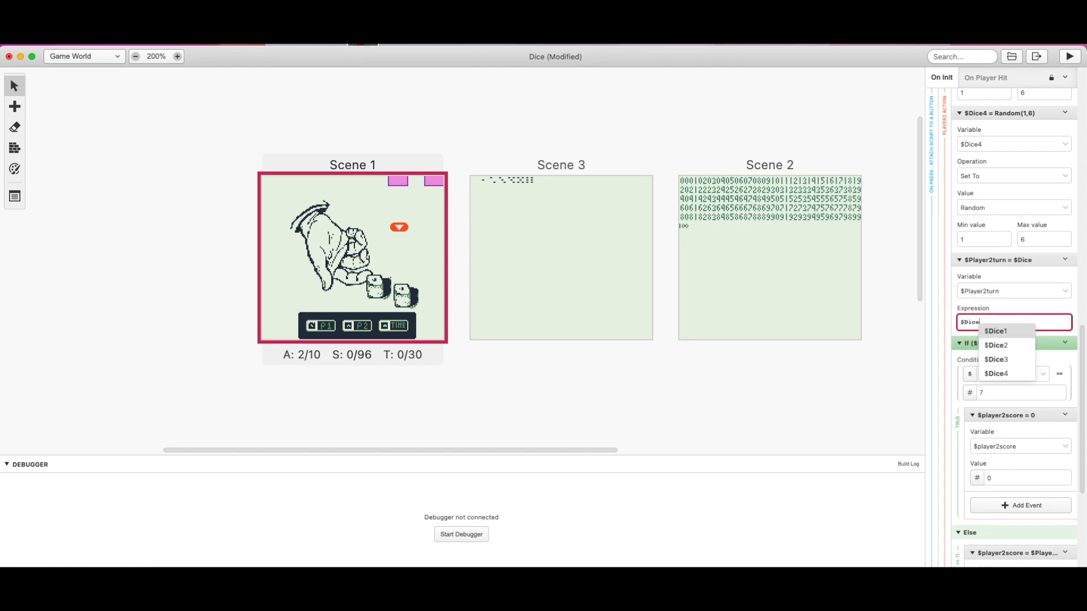
pyautogui.press('Down')
pyautogui.press('Down')
pyautogui.press('Return')
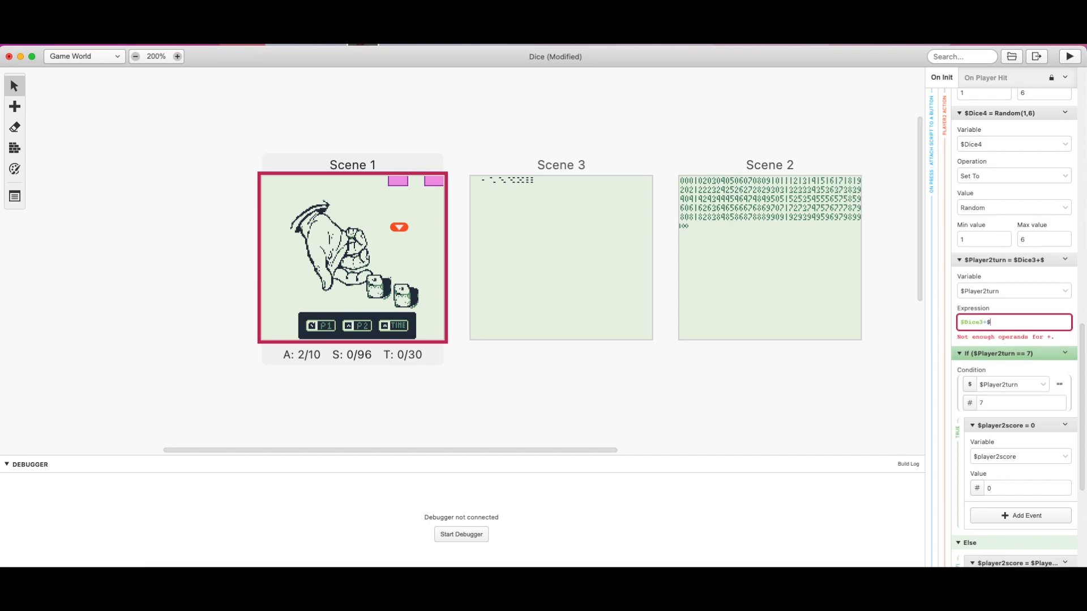
pyautogui.write('ce')
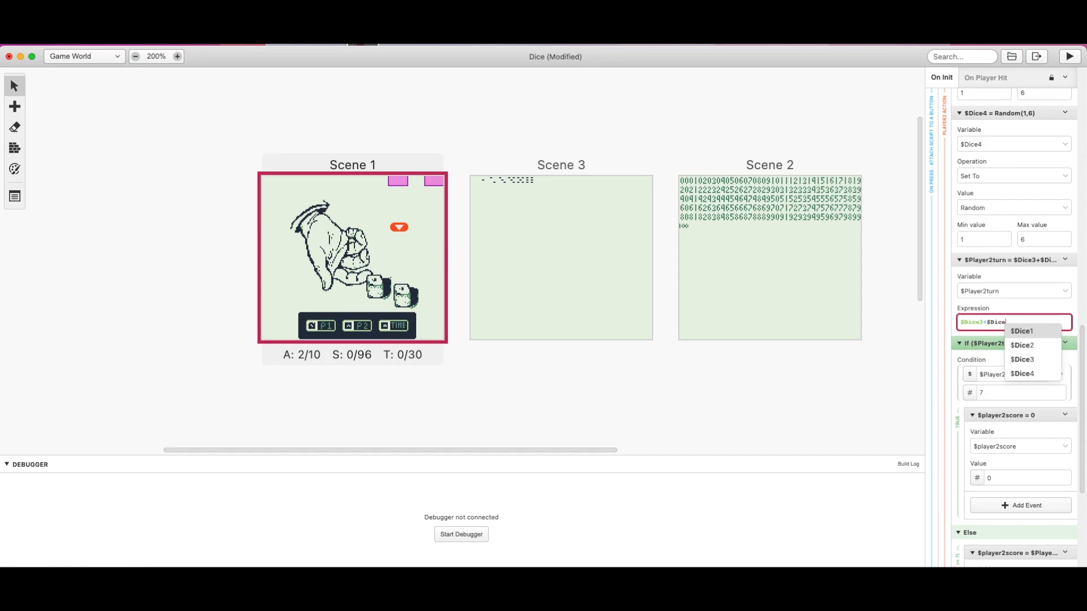
pyautogui.click(1021, 374)
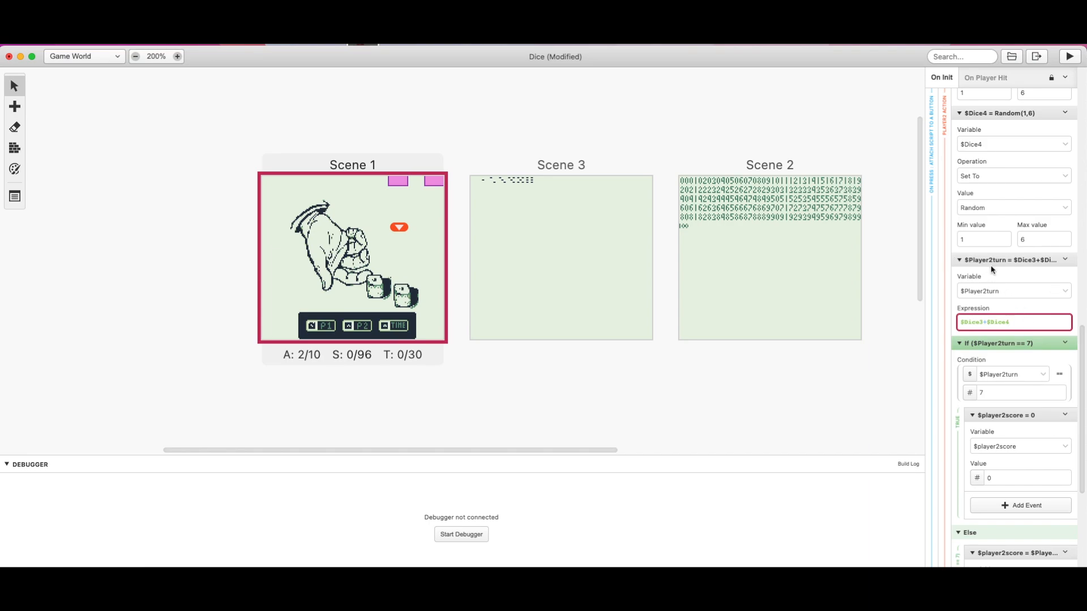
# - Review the Player2 action events, from the two dice rolls and their sum to the If ($Player2turn == 7) branches
pyautogui.scroll(5, 1010, 292)
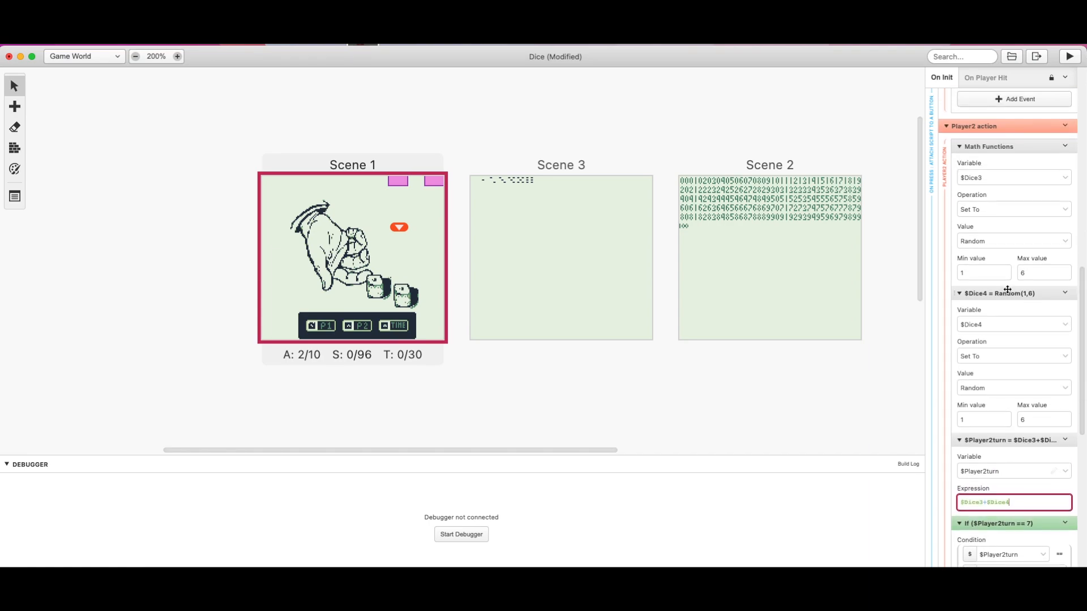
pyautogui.scroll(5, 1007, 290)
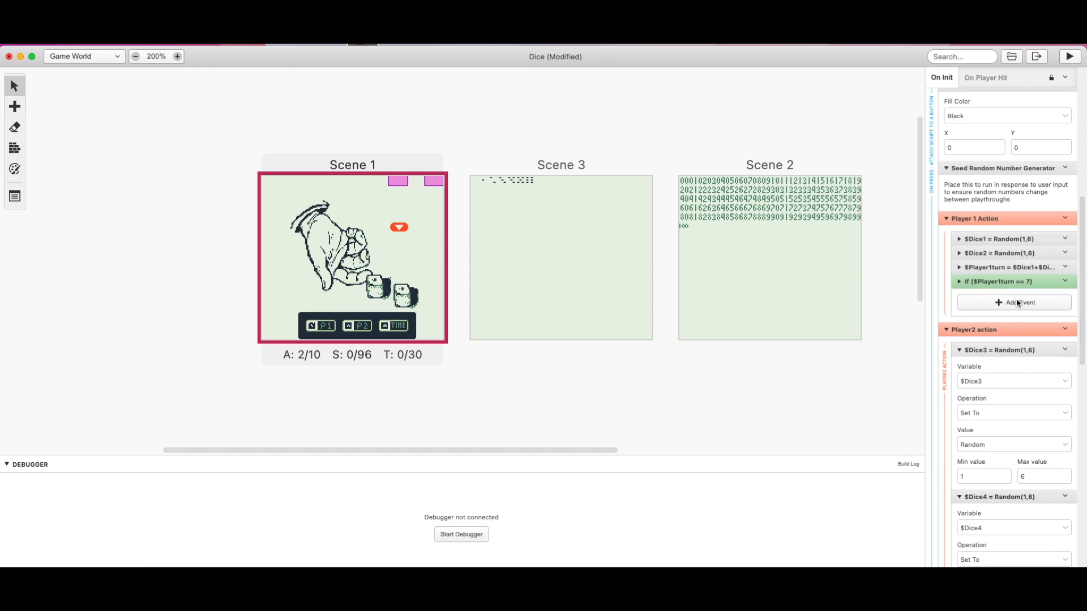
pyautogui.scroll(-7, 1008, 328)
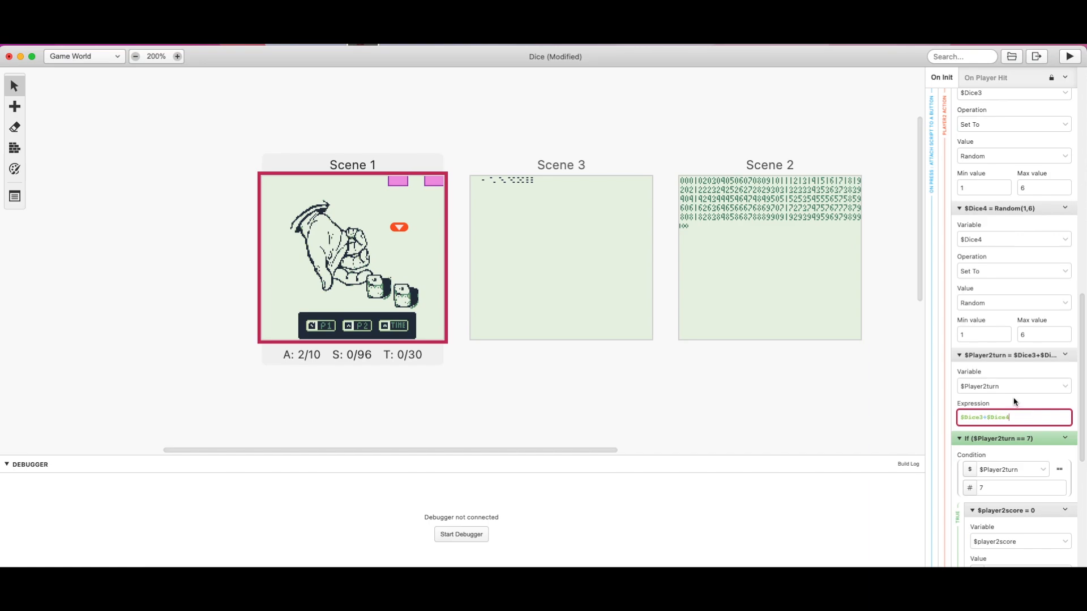
pyautogui.scroll(-2, 1015, 402)
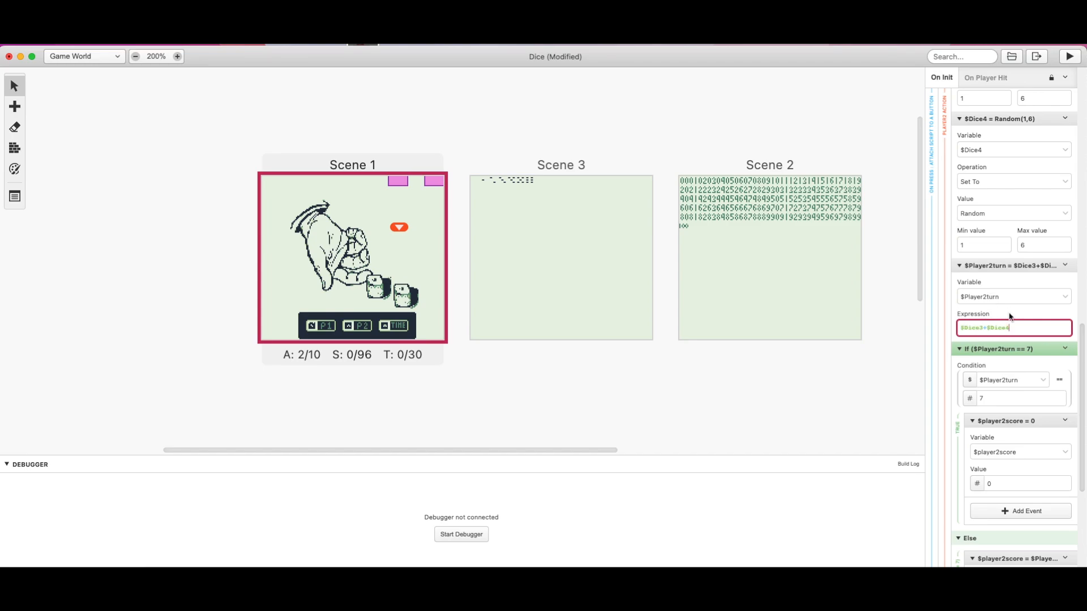
pyautogui.scroll(-1, 1023, 464)
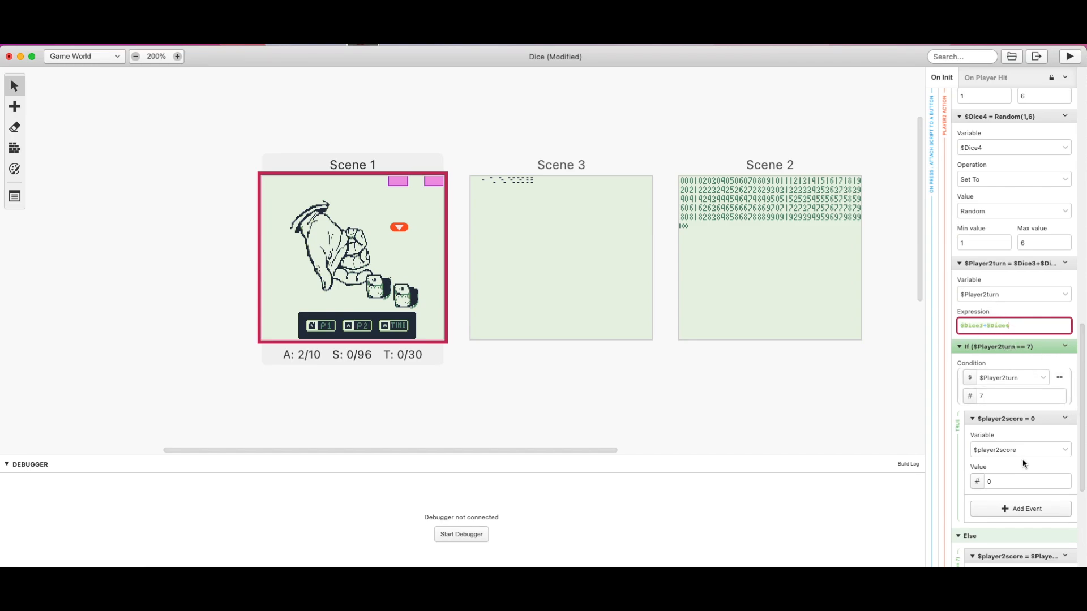
pyautogui.scroll(-3, 1023, 464)
pyautogui.scroll(-4, 1022, 396)
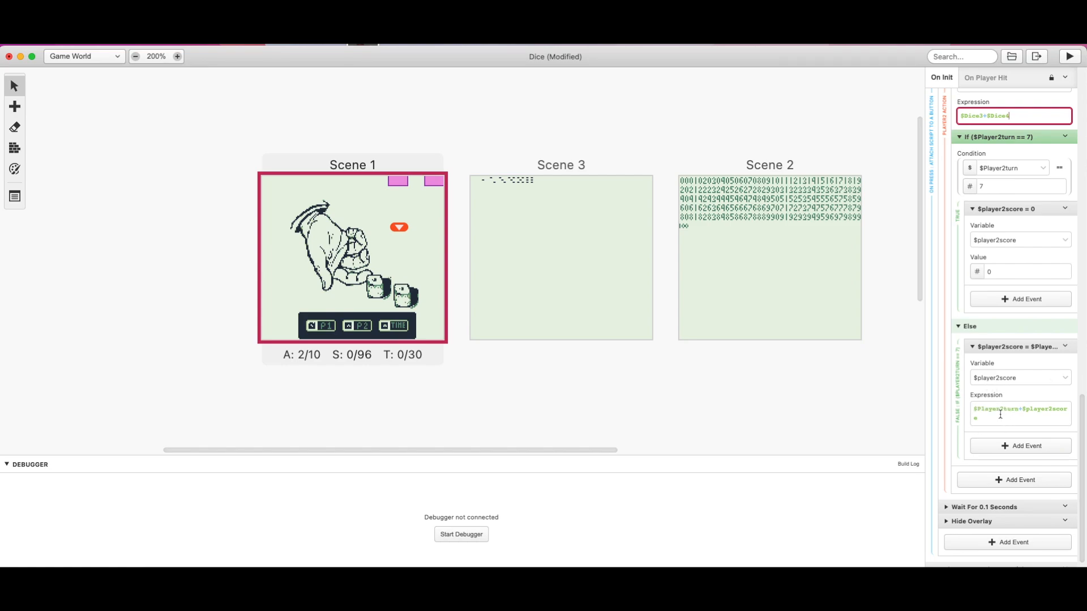
pyautogui.scroll(-2, 997, 422)
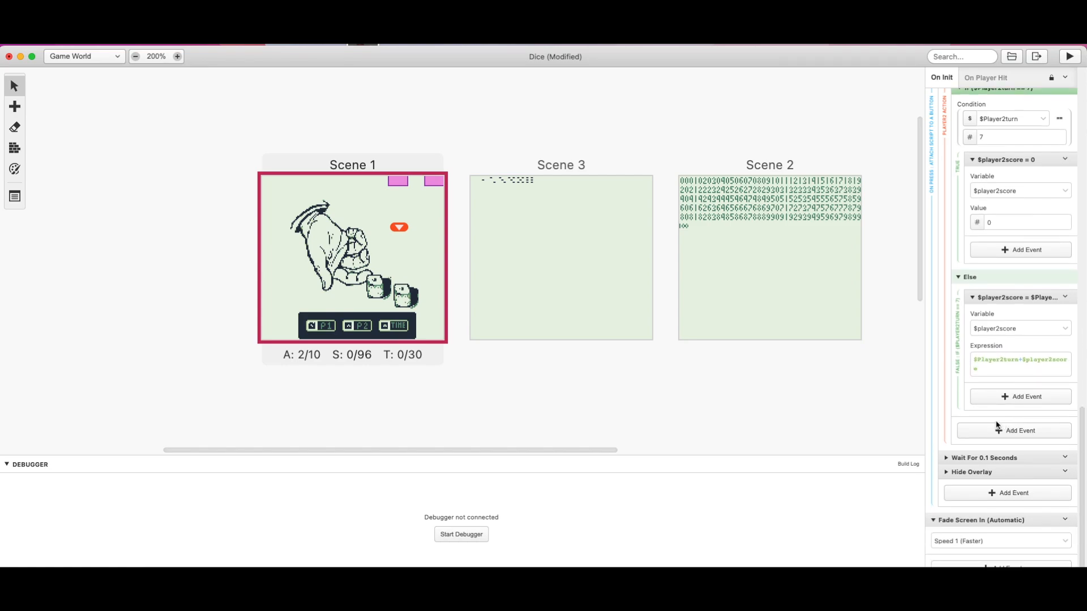
# - Save the project and play-test a full Dice round, rolling repeatedly until the timer runs out, closing the game at the end
pyautogui.press('super+s')
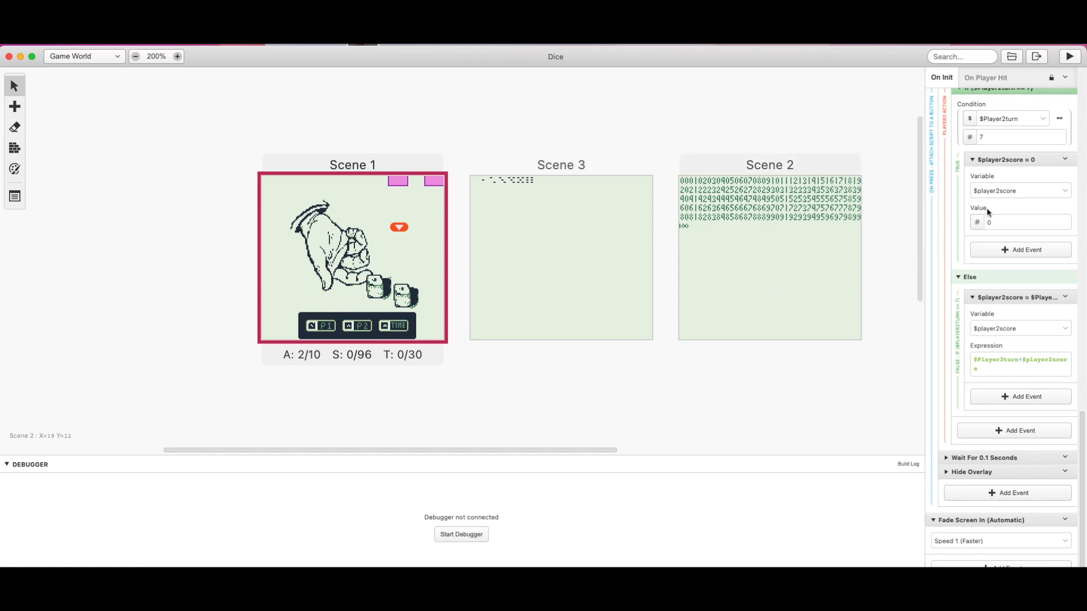
pyautogui.press('super+b')
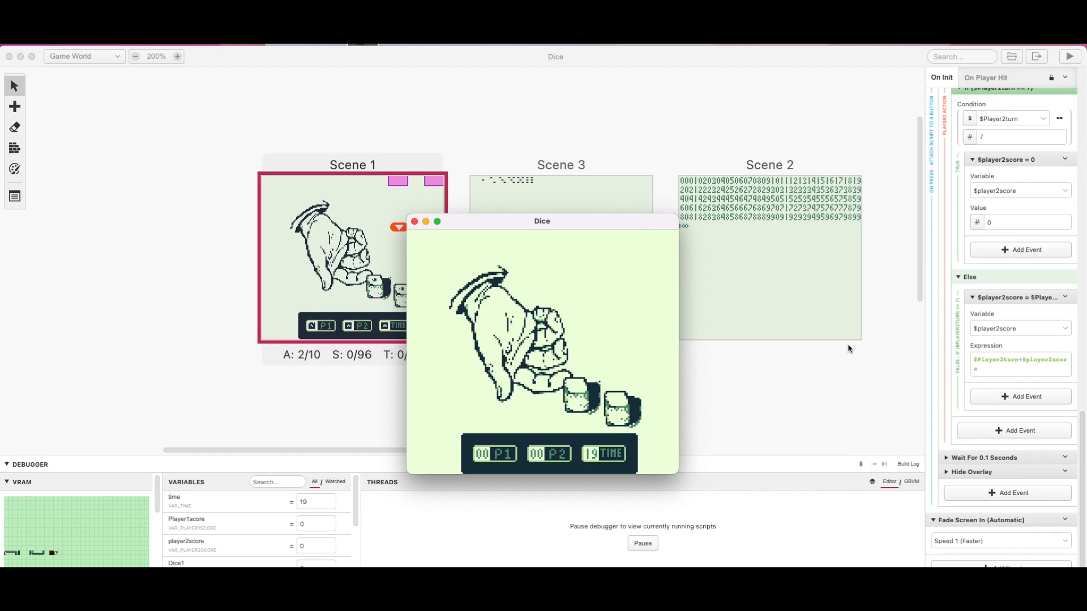
pyautogui.press('z')
pyautogui.press('z')
pyautogui.press('z')
pyautogui.press('z')
pyautogui.press('z')
pyautogui.press('z')
pyautogui.press('z')
pyautogui.press('z')
pyautogui.press('z')
pyautogui.press('z')
pyautogui.press('z')
pyautogui.press('z')
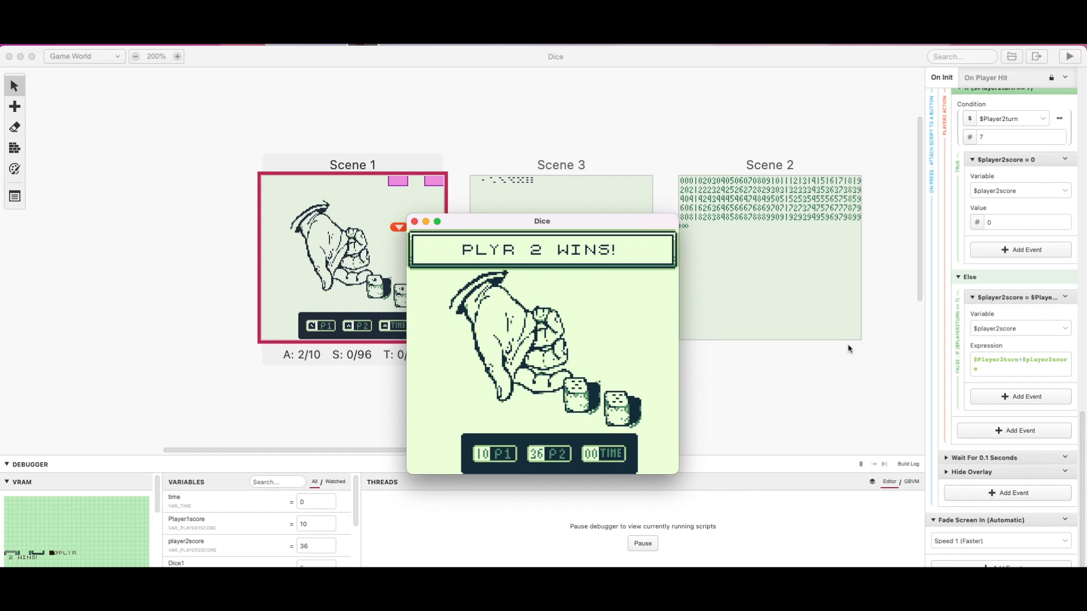
pyautogui.click(415, 221)
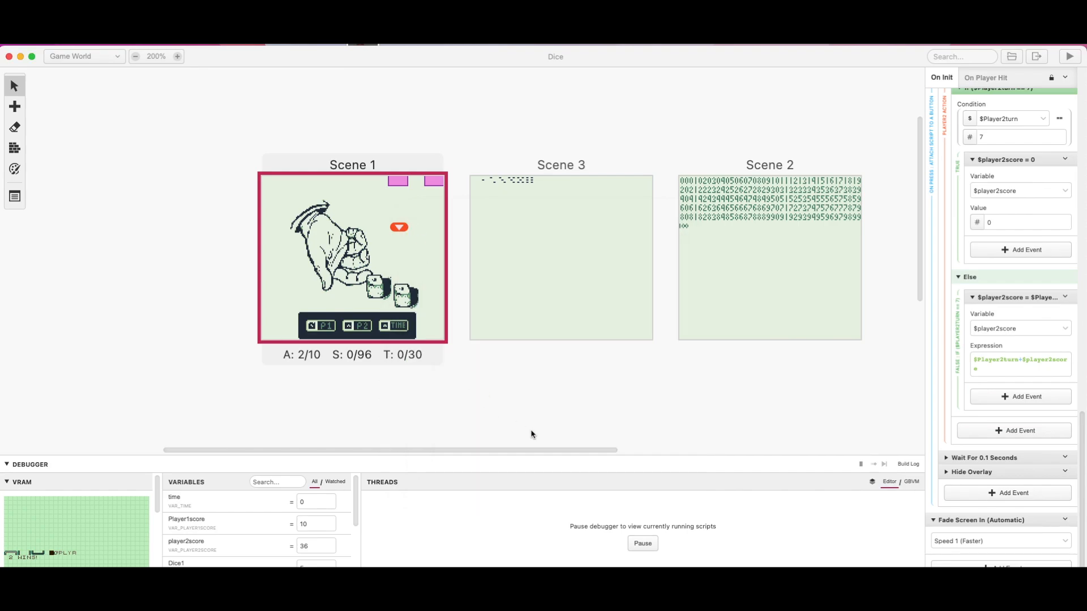
# - Enlarge the debugger and play-test another full timed round, checking the score, dice and turn variables while rolling, and close the game
pyautogui.moveTo(553, 456); pyautogui.dragTo(552, 341)
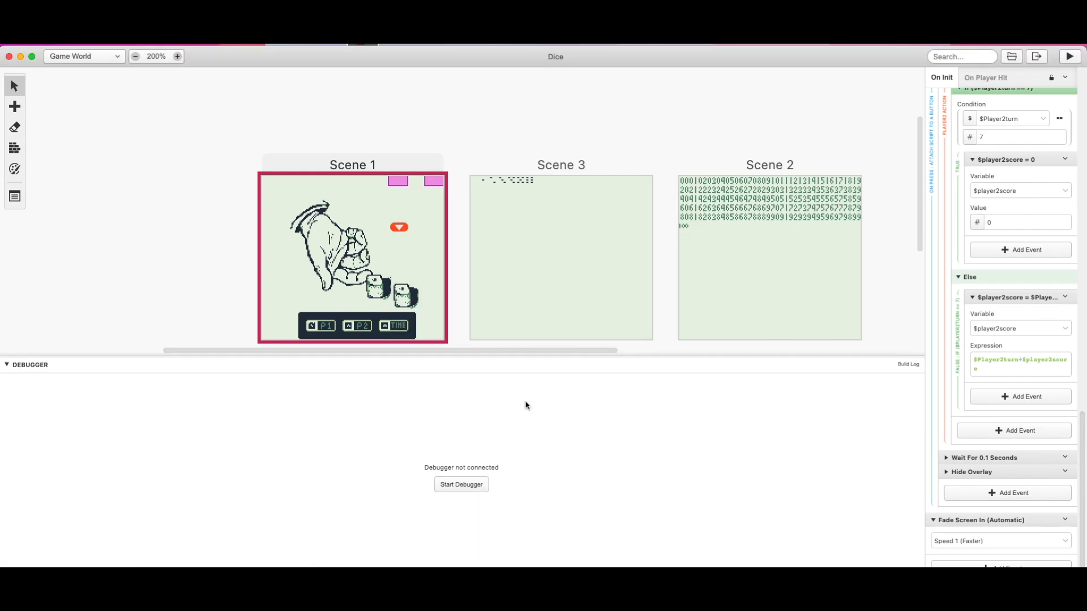
pyautogui.click(1069, 56)
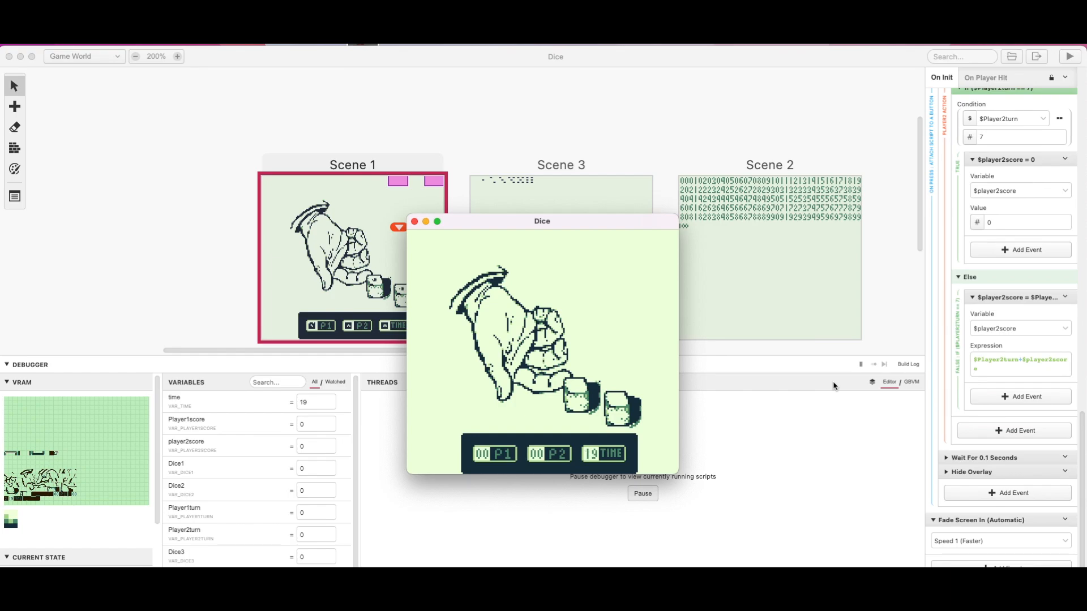
pyautogui.press('z')
pyautogui.press('z')
pyautogui.press('z')
pyautogui.press('z')
pyautogui.press('z')
pyautogui.press('z')
pyautogui.press('z')
pyautogui.press('z')
pyautogui.press('z')
pyautogui.press('z')
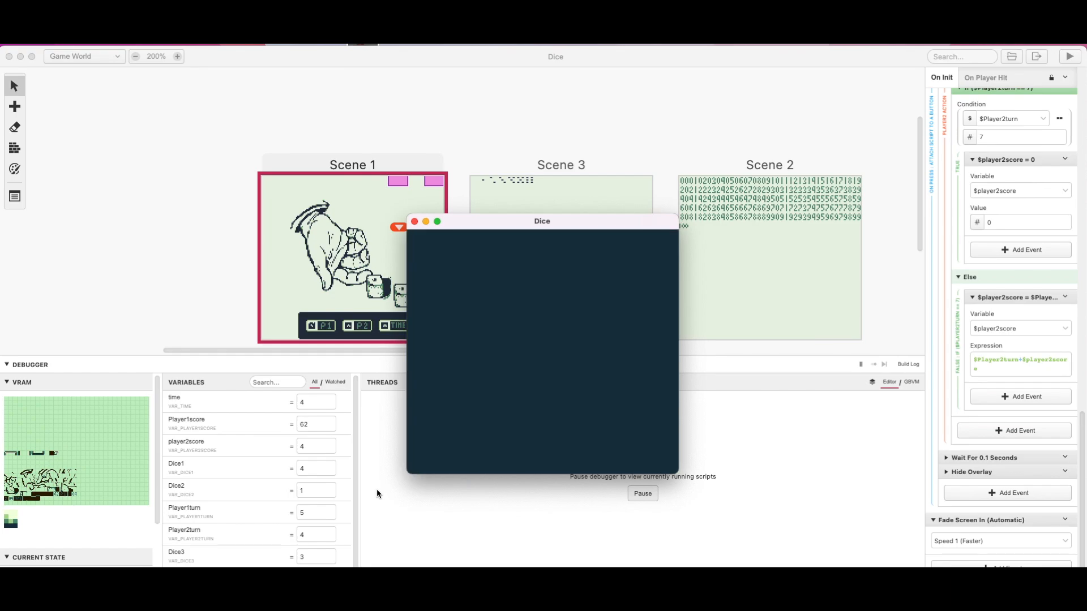
pyautogui.press('z')
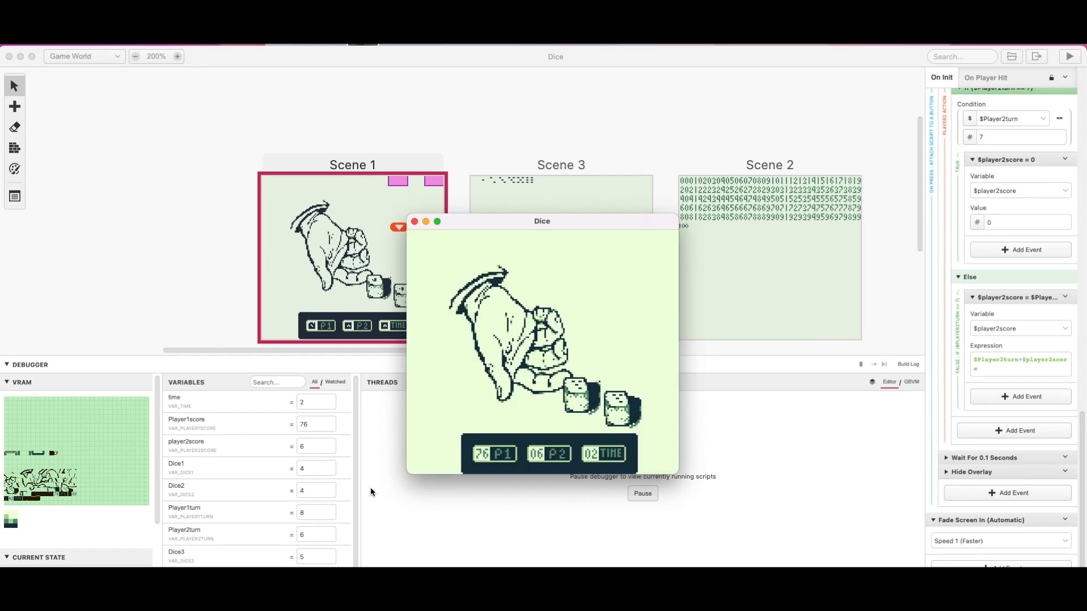
pyautogui.press('z')
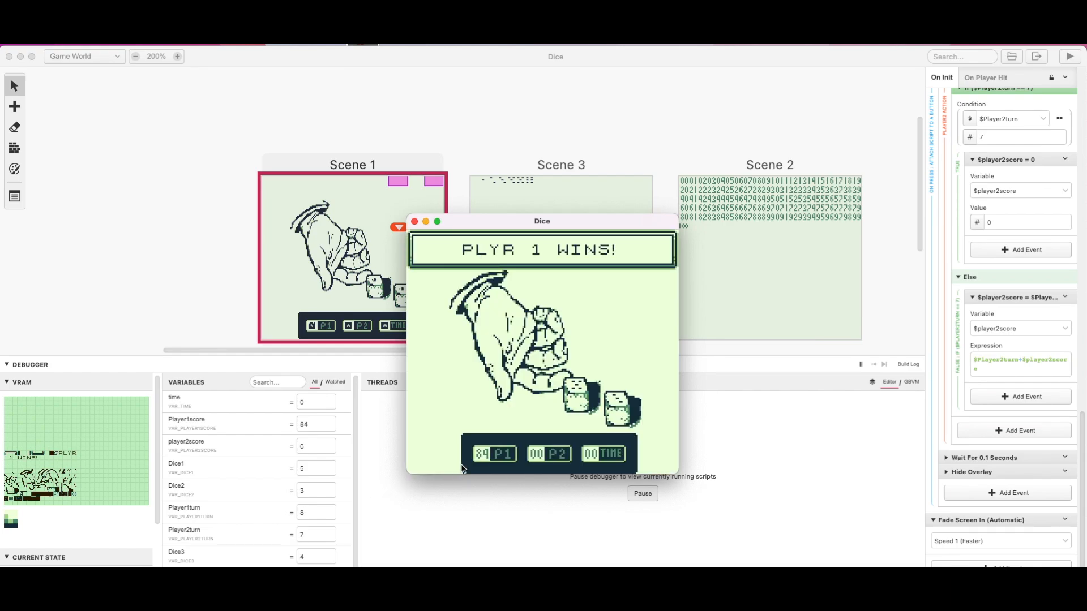
pyautogui.click(415, 221)
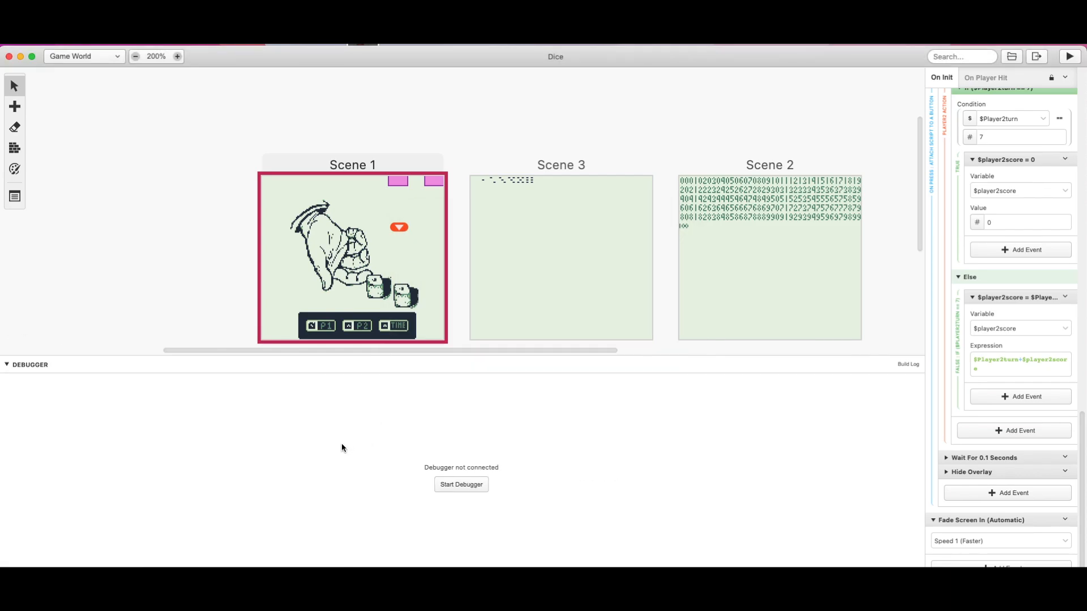